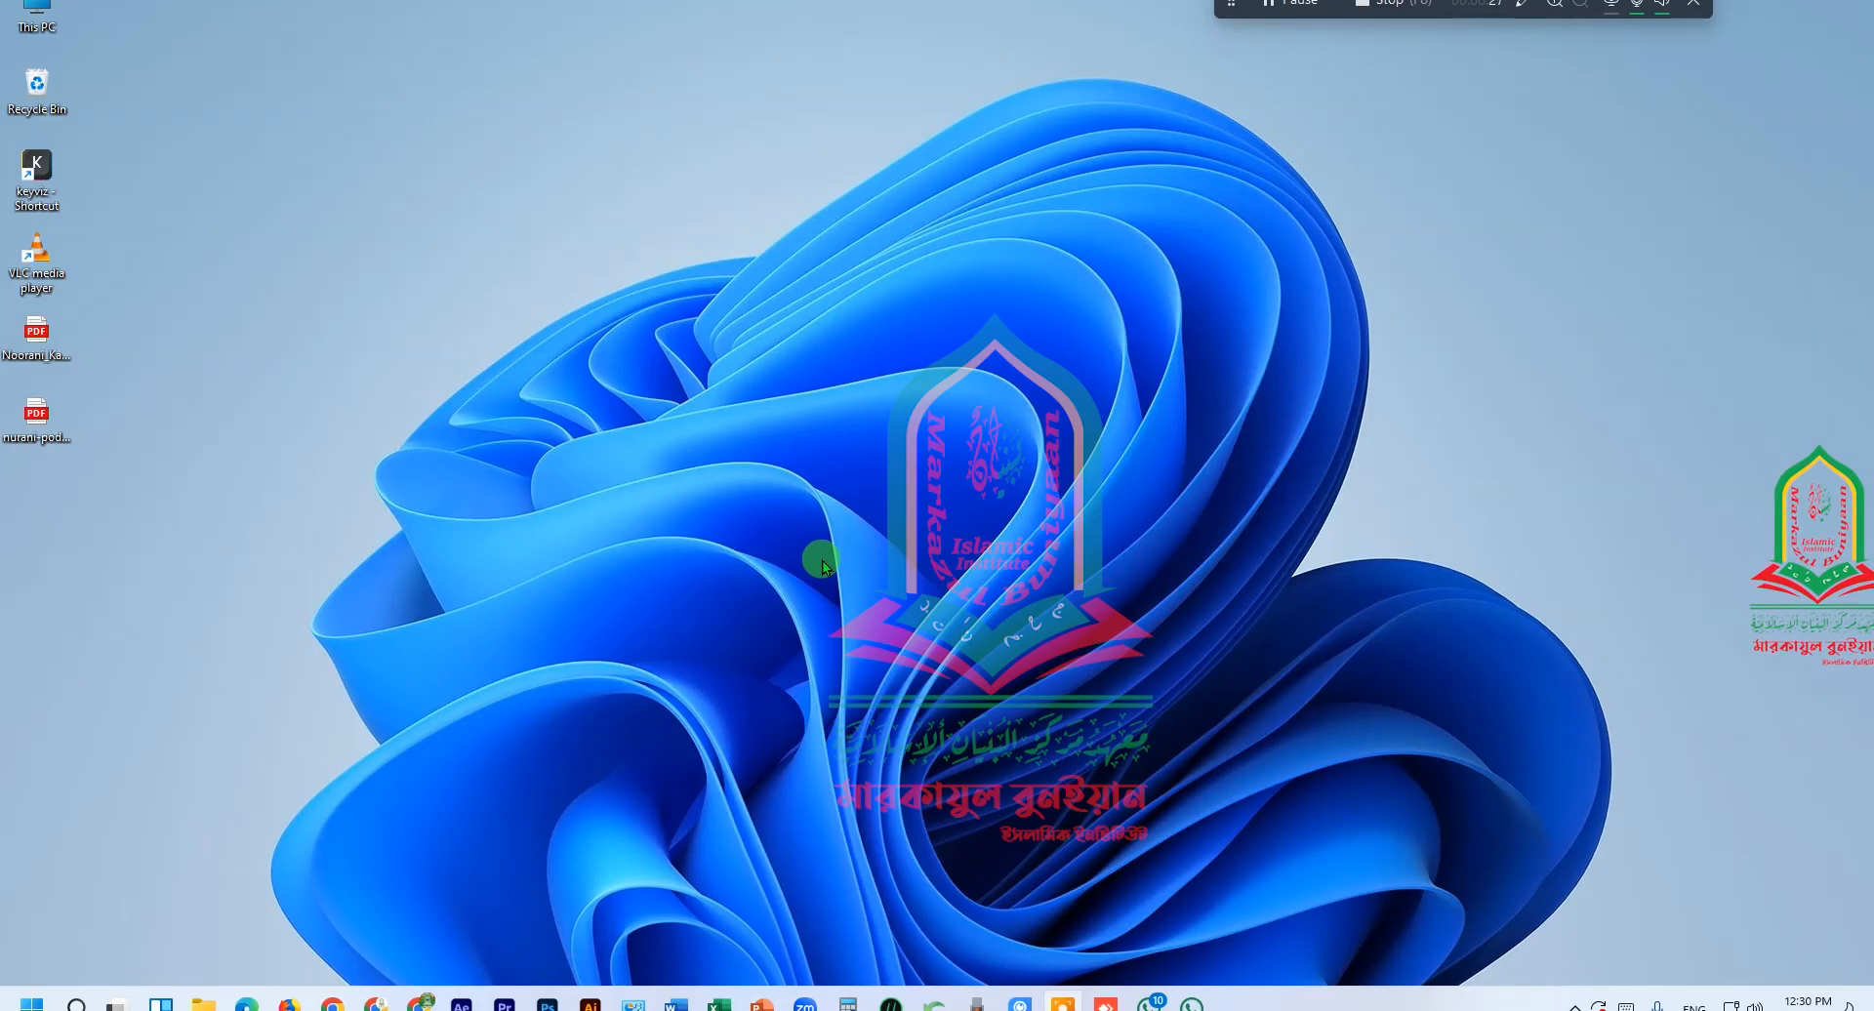
- Switch to Word and place the cursor at the start of the blank page
click(674, 1002)
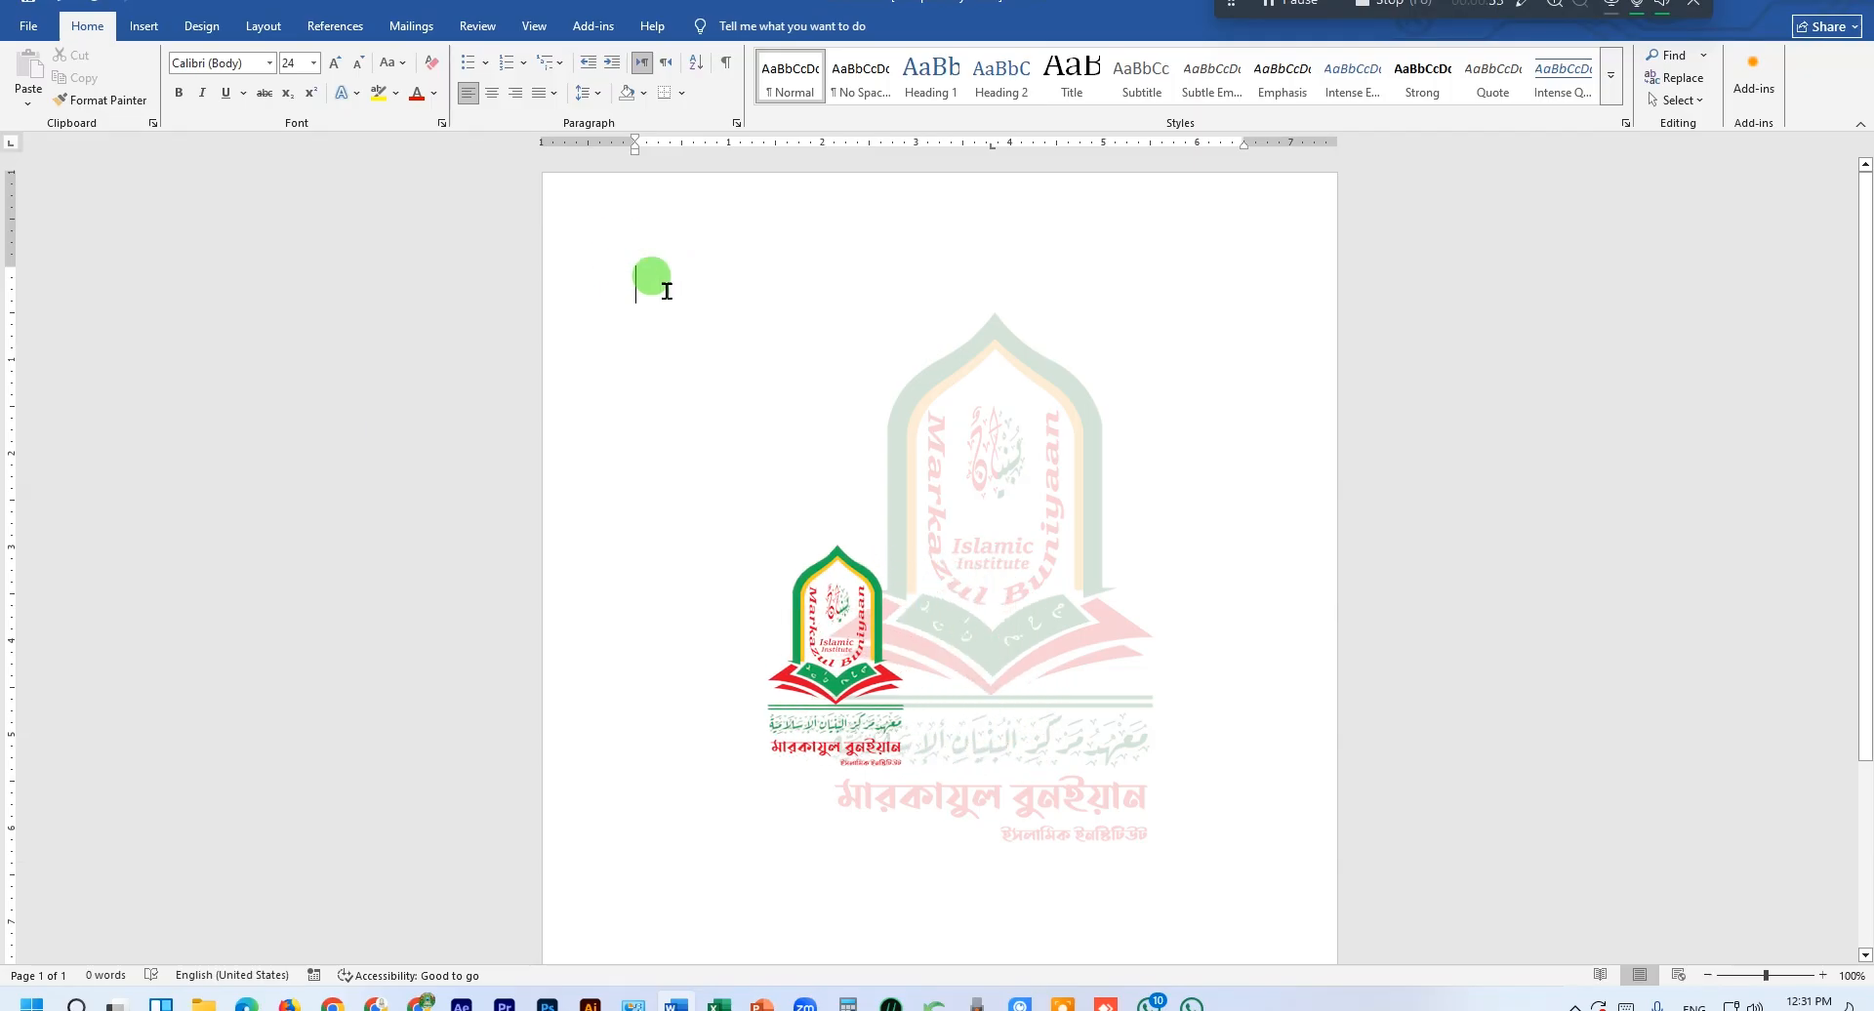
drag(994, 147, 991, 178)
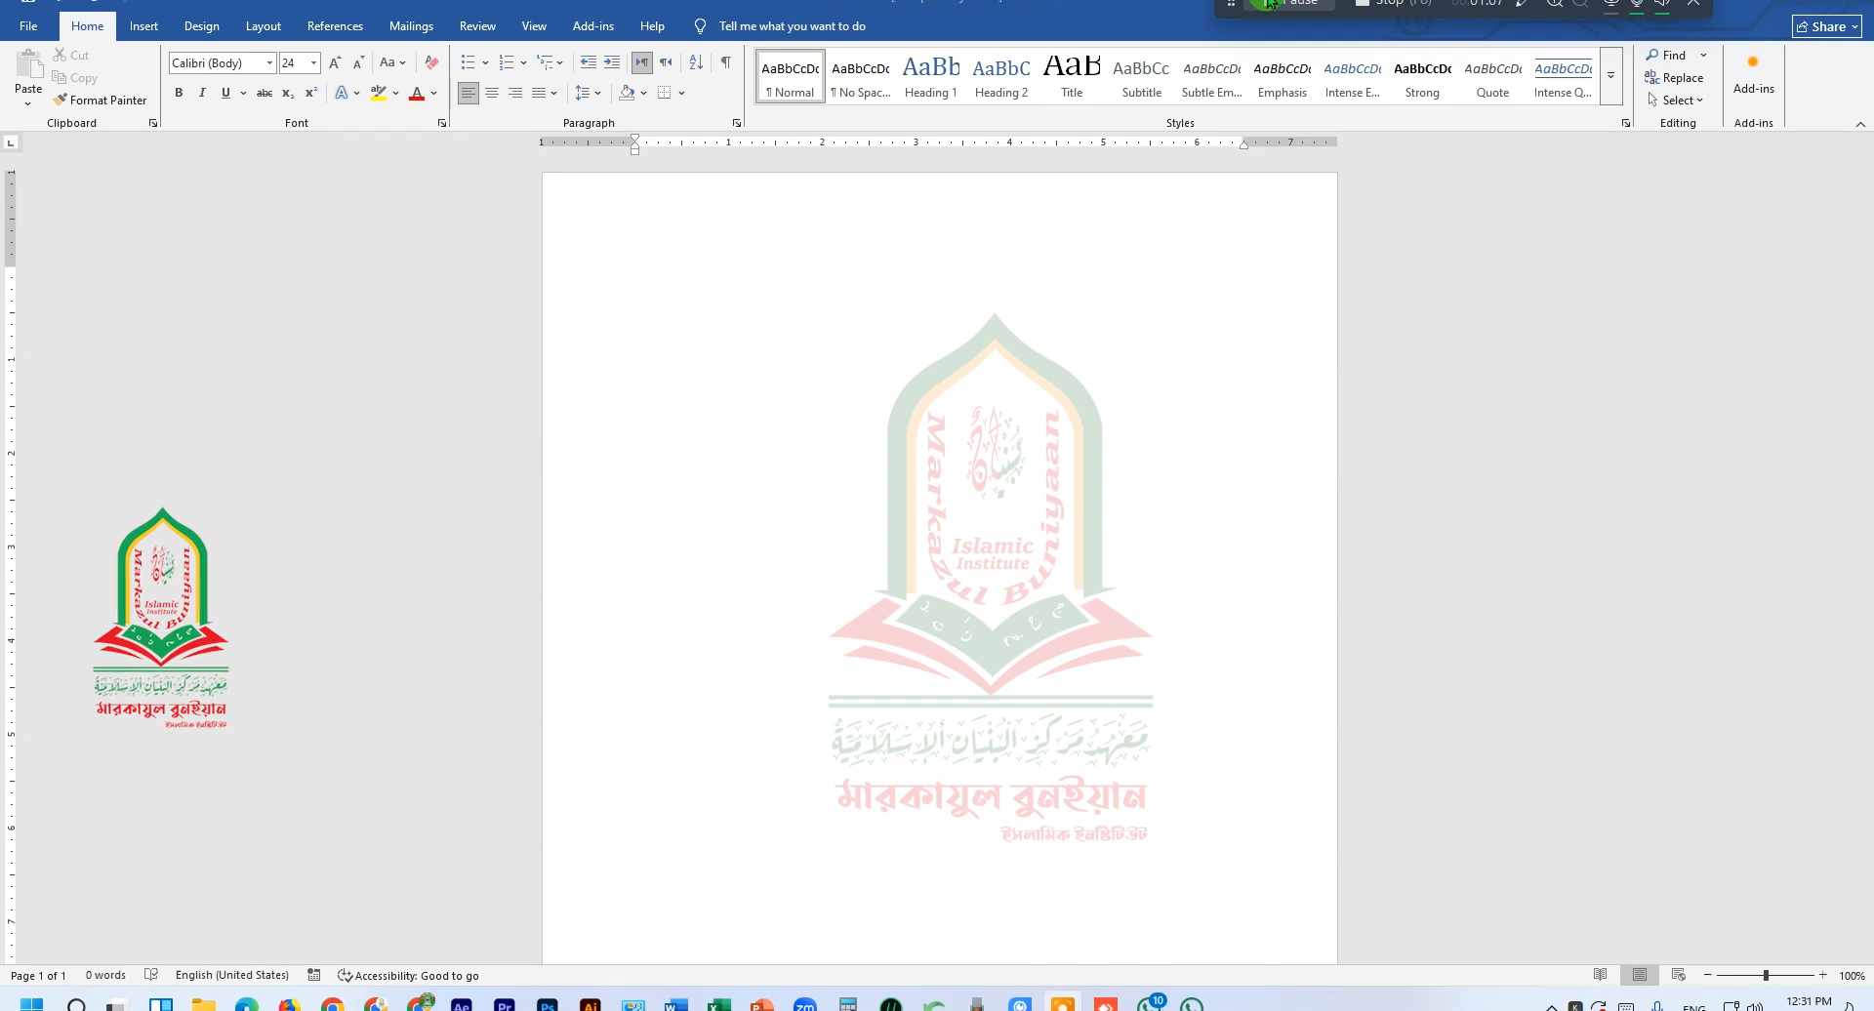
click(627, 254)
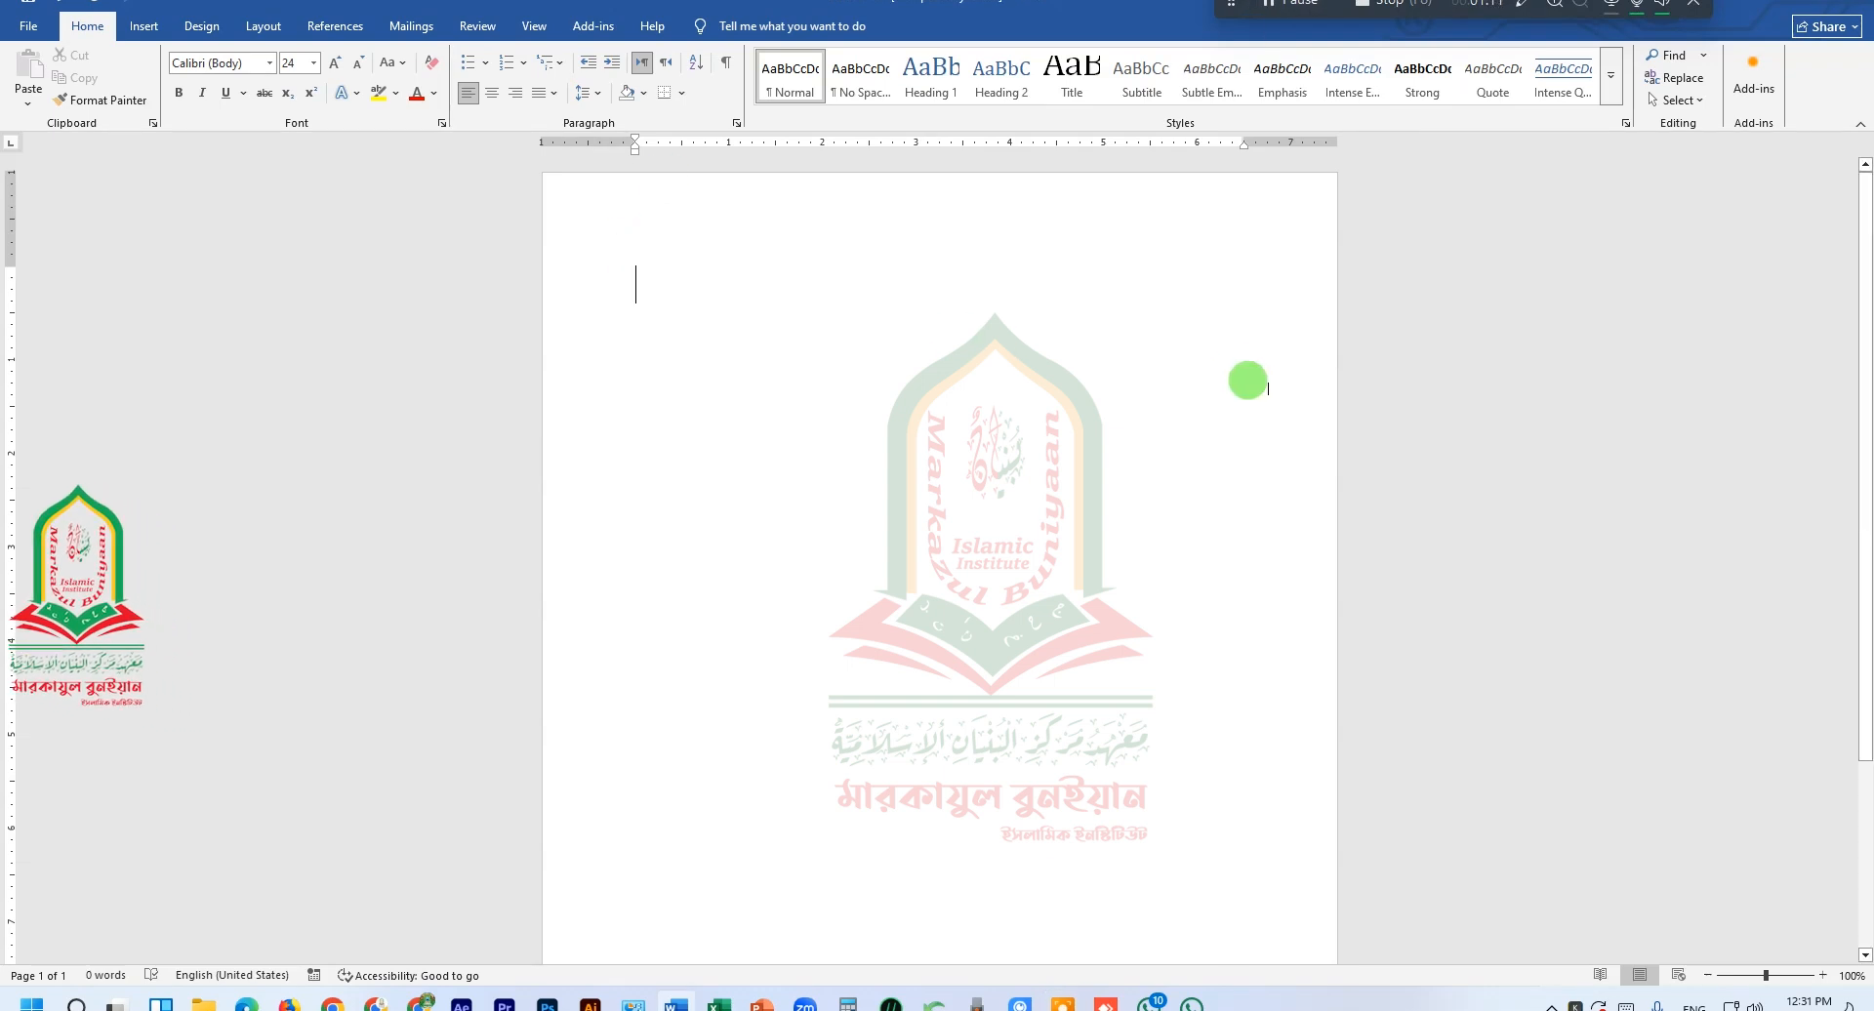
- Indent the first line with five tabs, enter "alha" there, and erase the whole line
key(Tab)
key(Tab)
key(Tab)
key(Tab)
key(Tab)
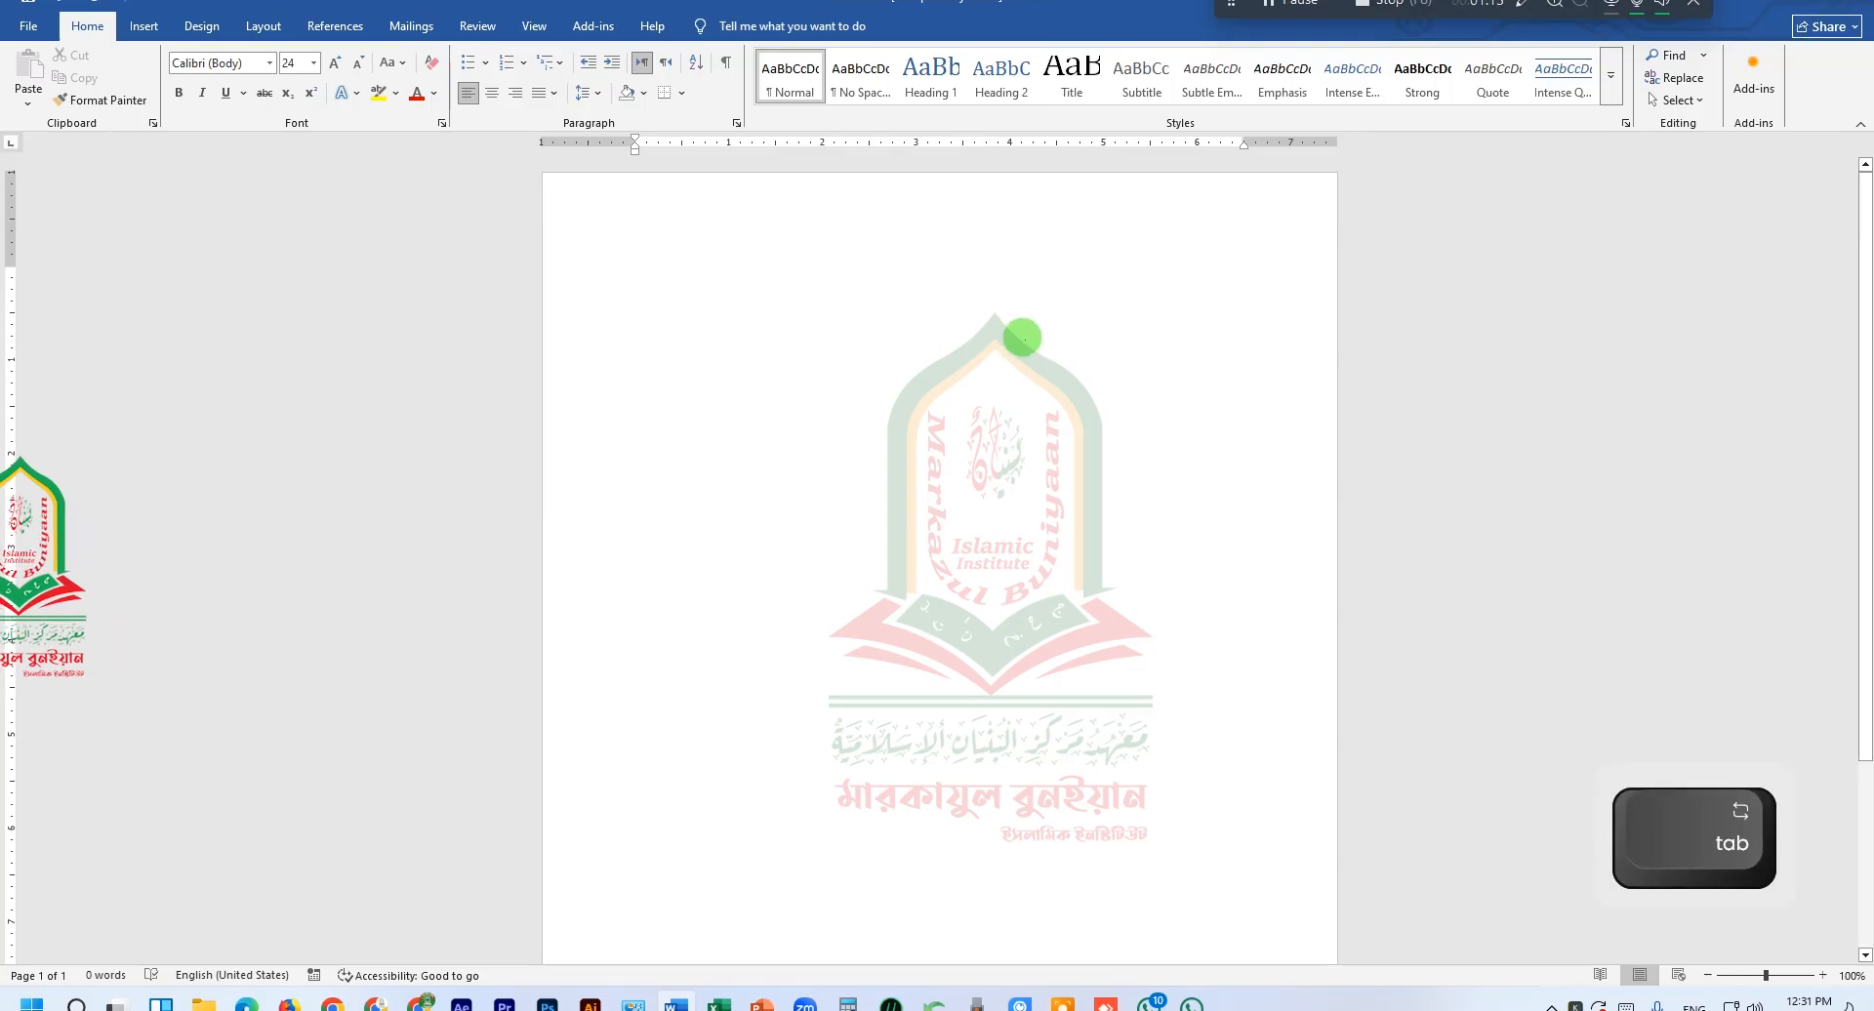
text(alha)
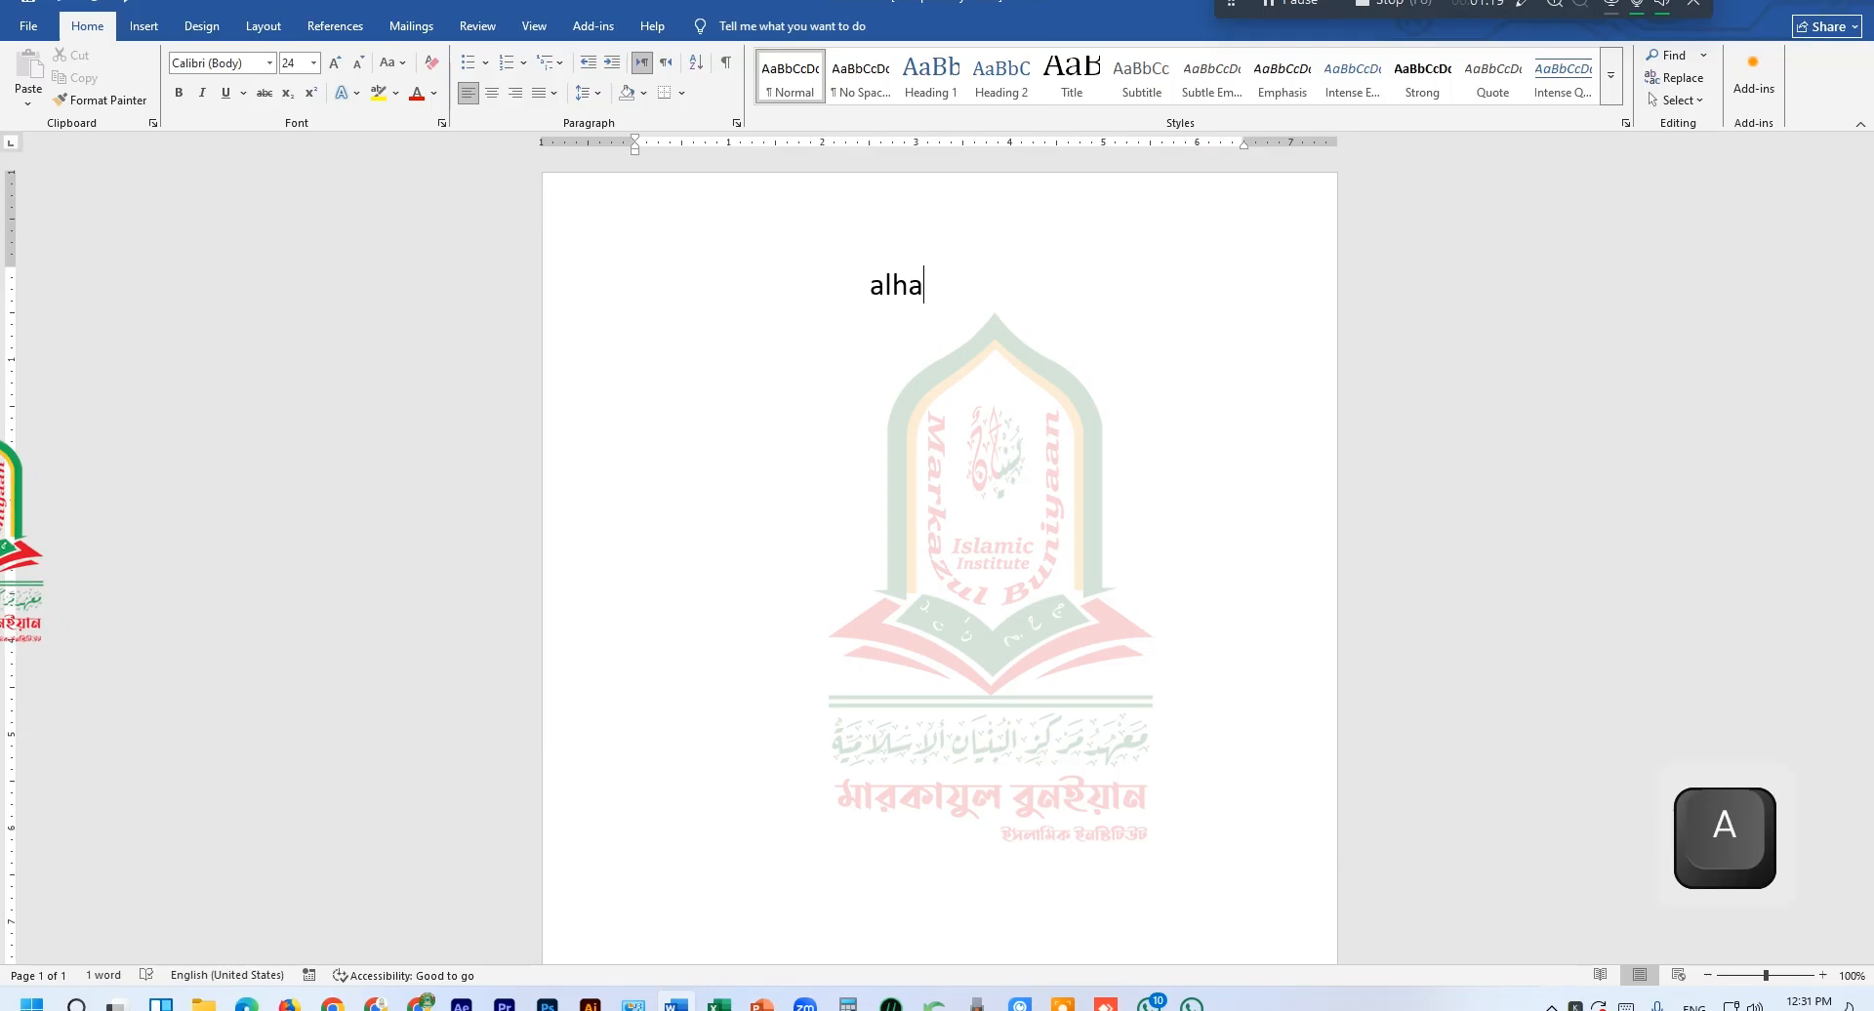
key(BackSpace)
key(BackSpace)
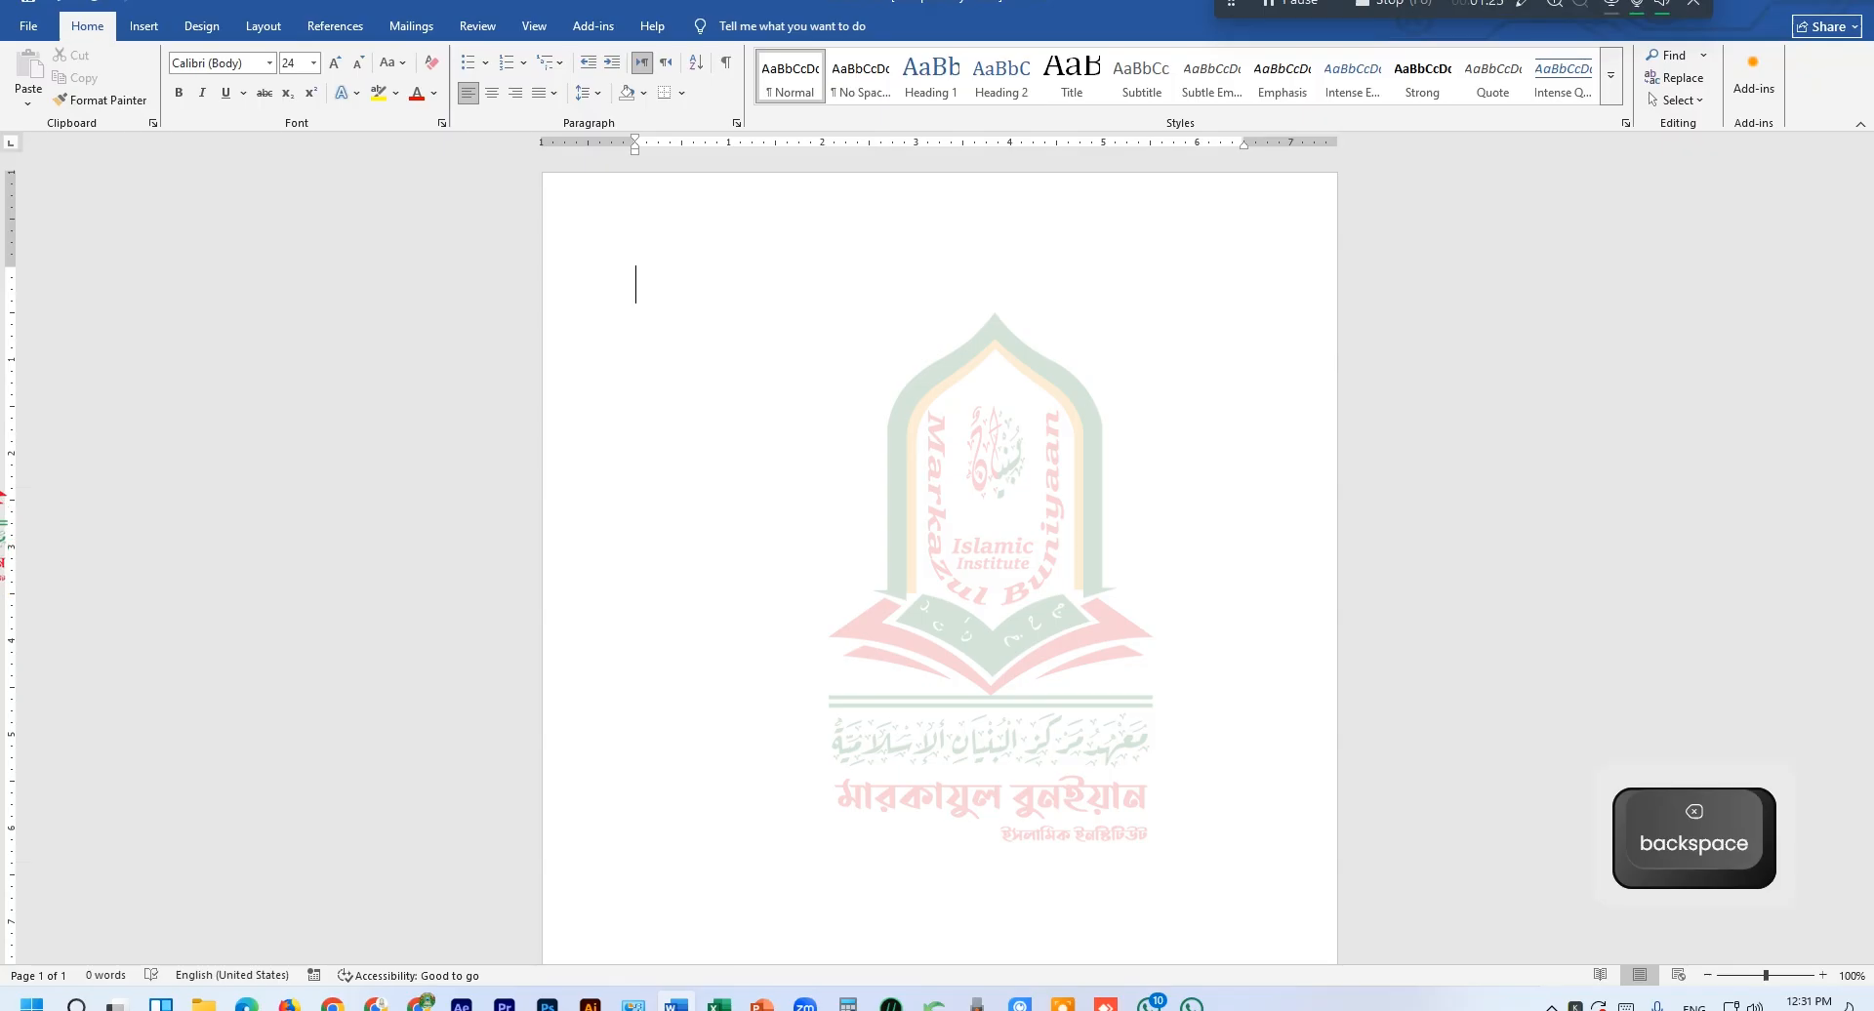
- Start centred text in the middle of the first line and enter "Fj;kldhflrur;lkdjf"
click(649, 322)
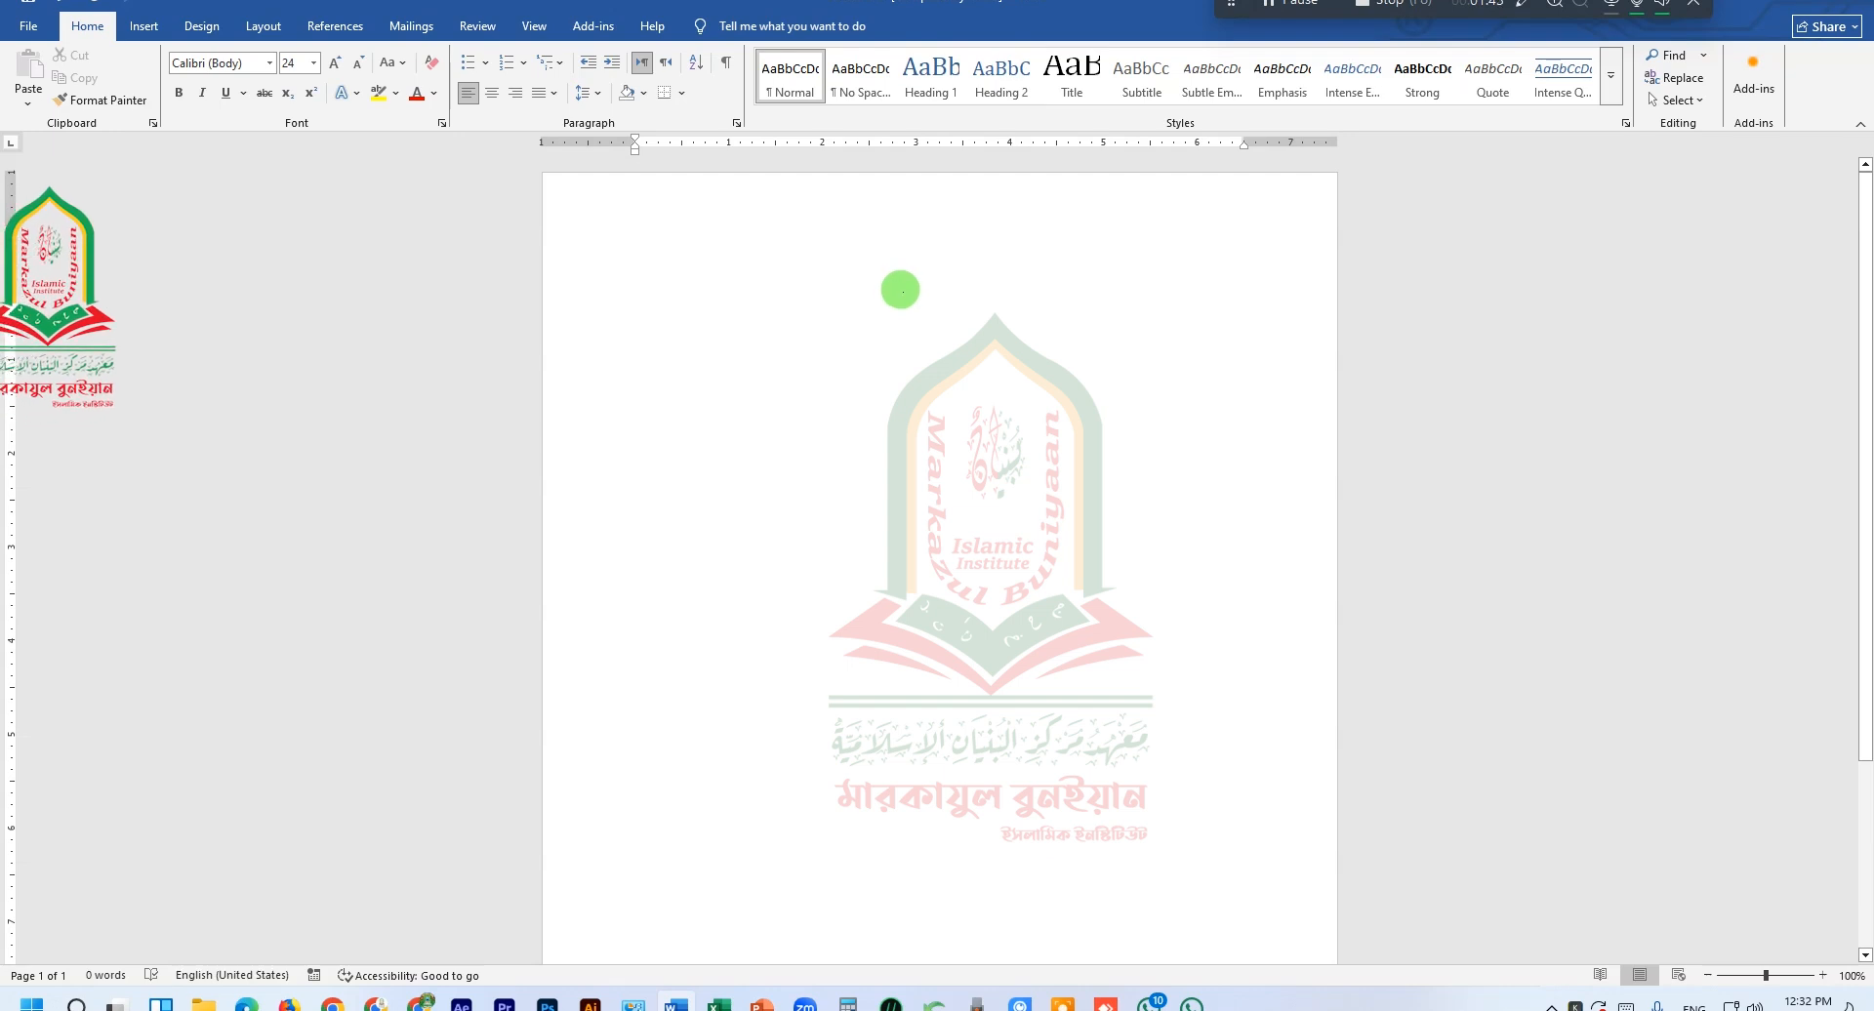
scroll(900, 289, down, 1)
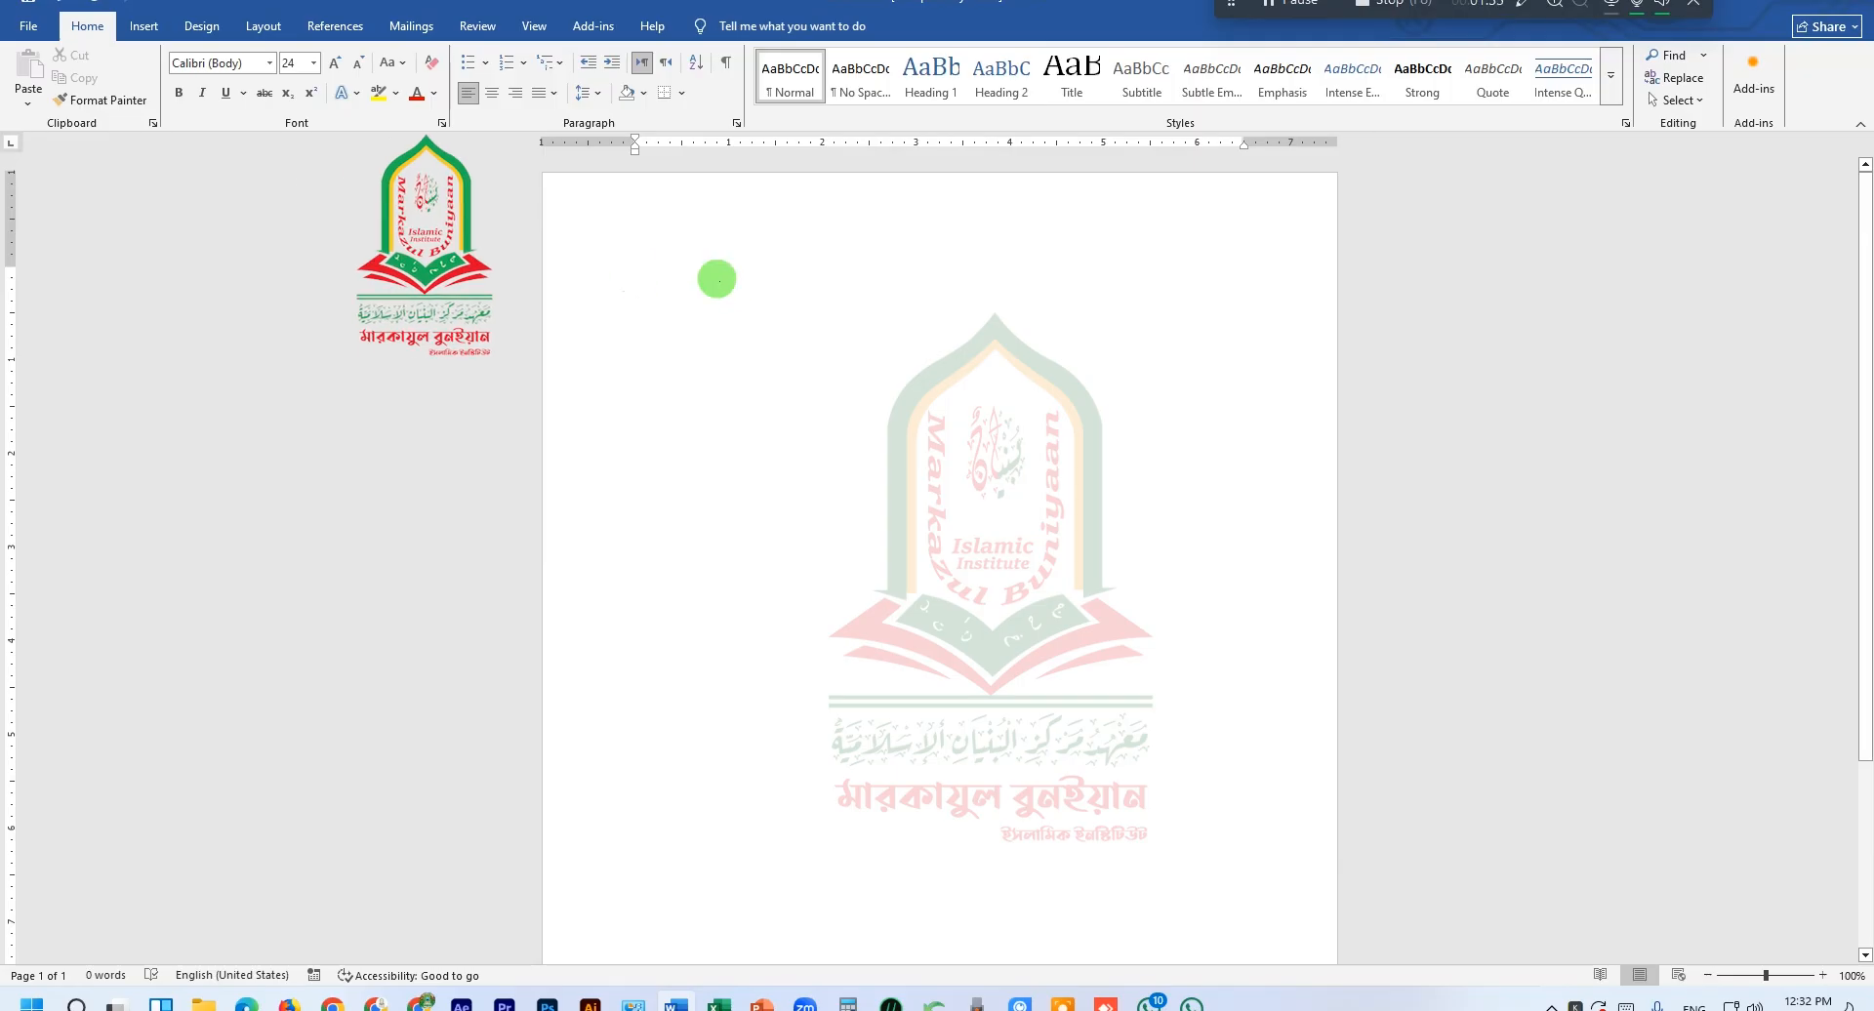
double_click(937, 288)
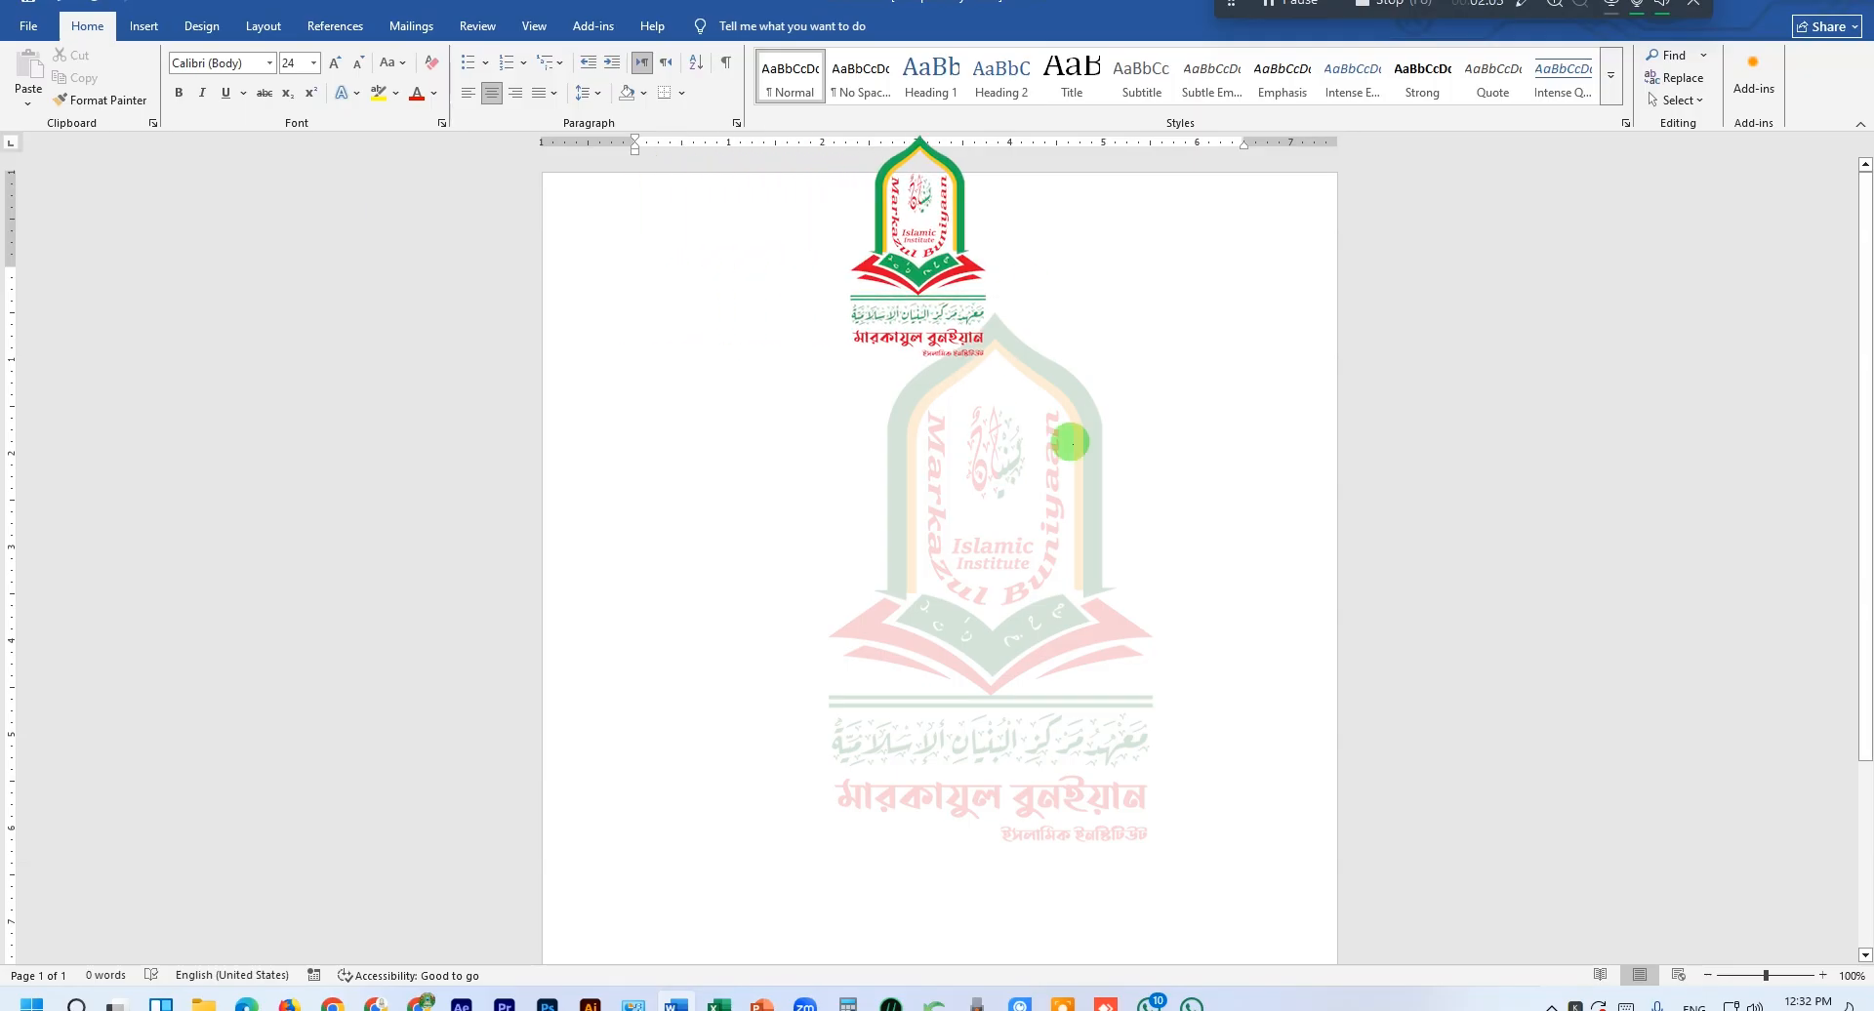
text(Fj;kldhf)
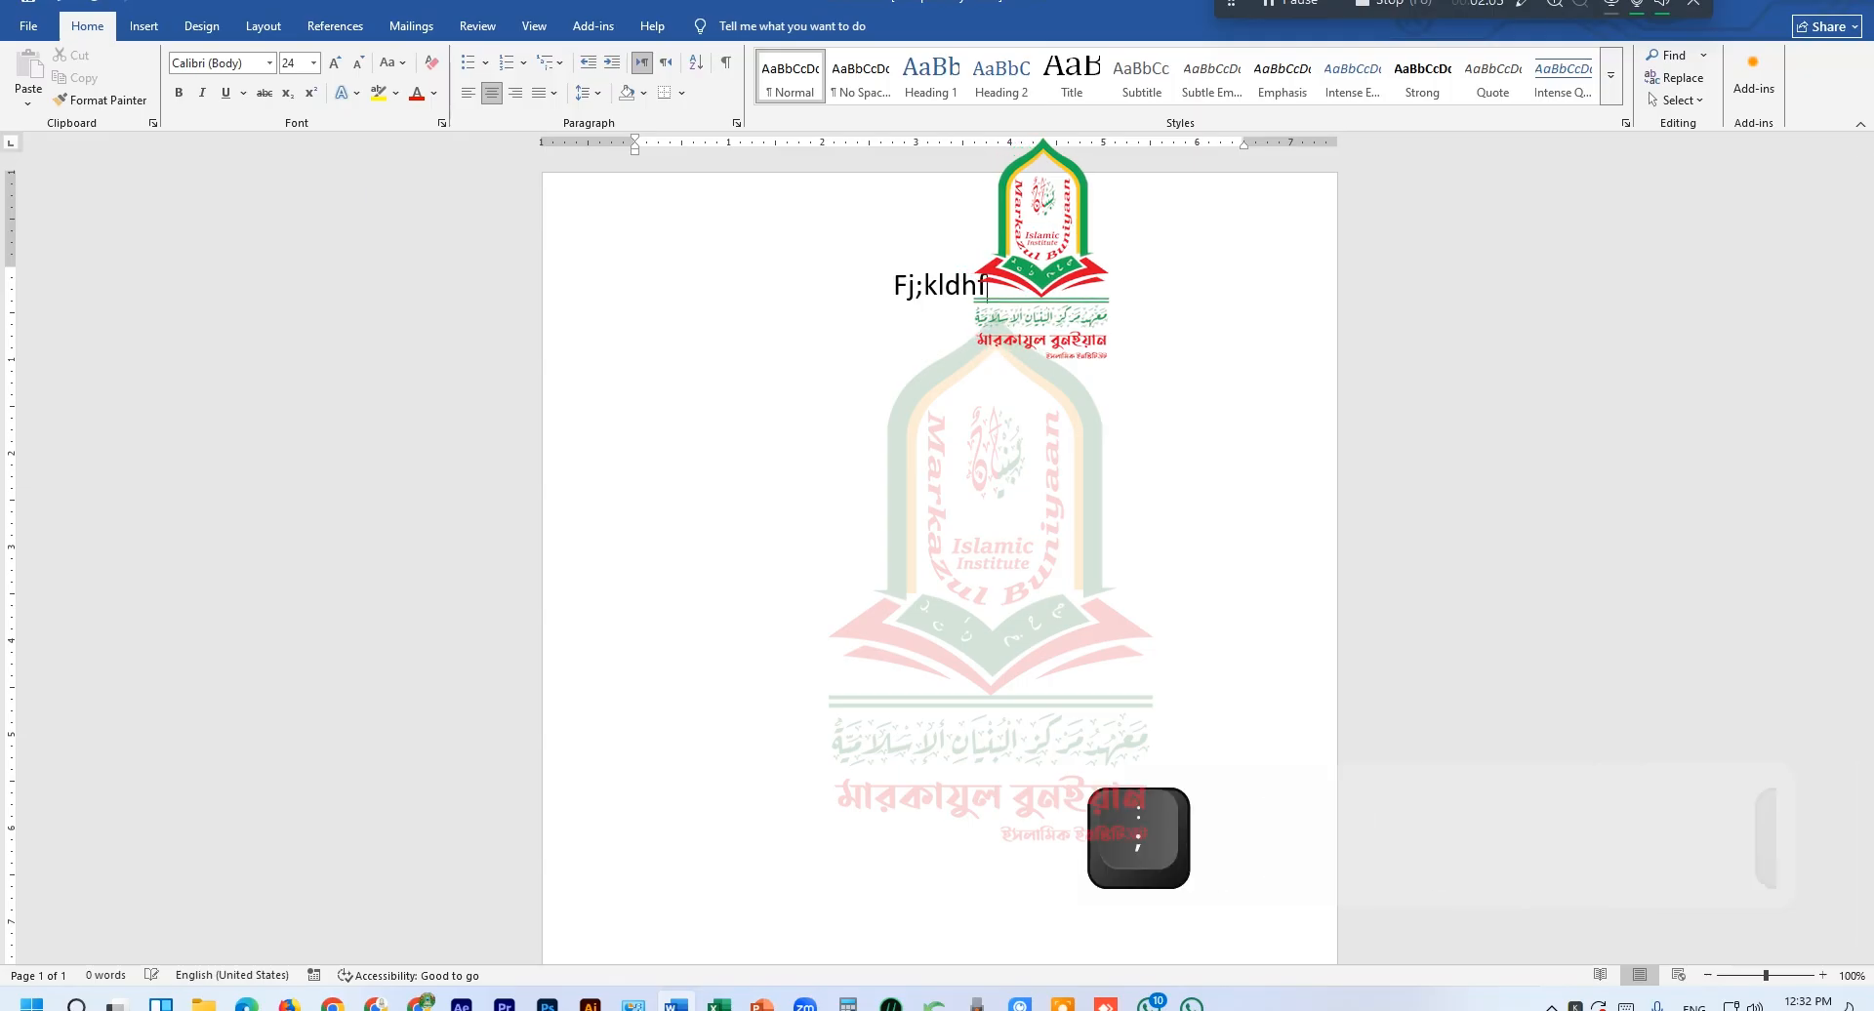
text(lrur;lkdjf)
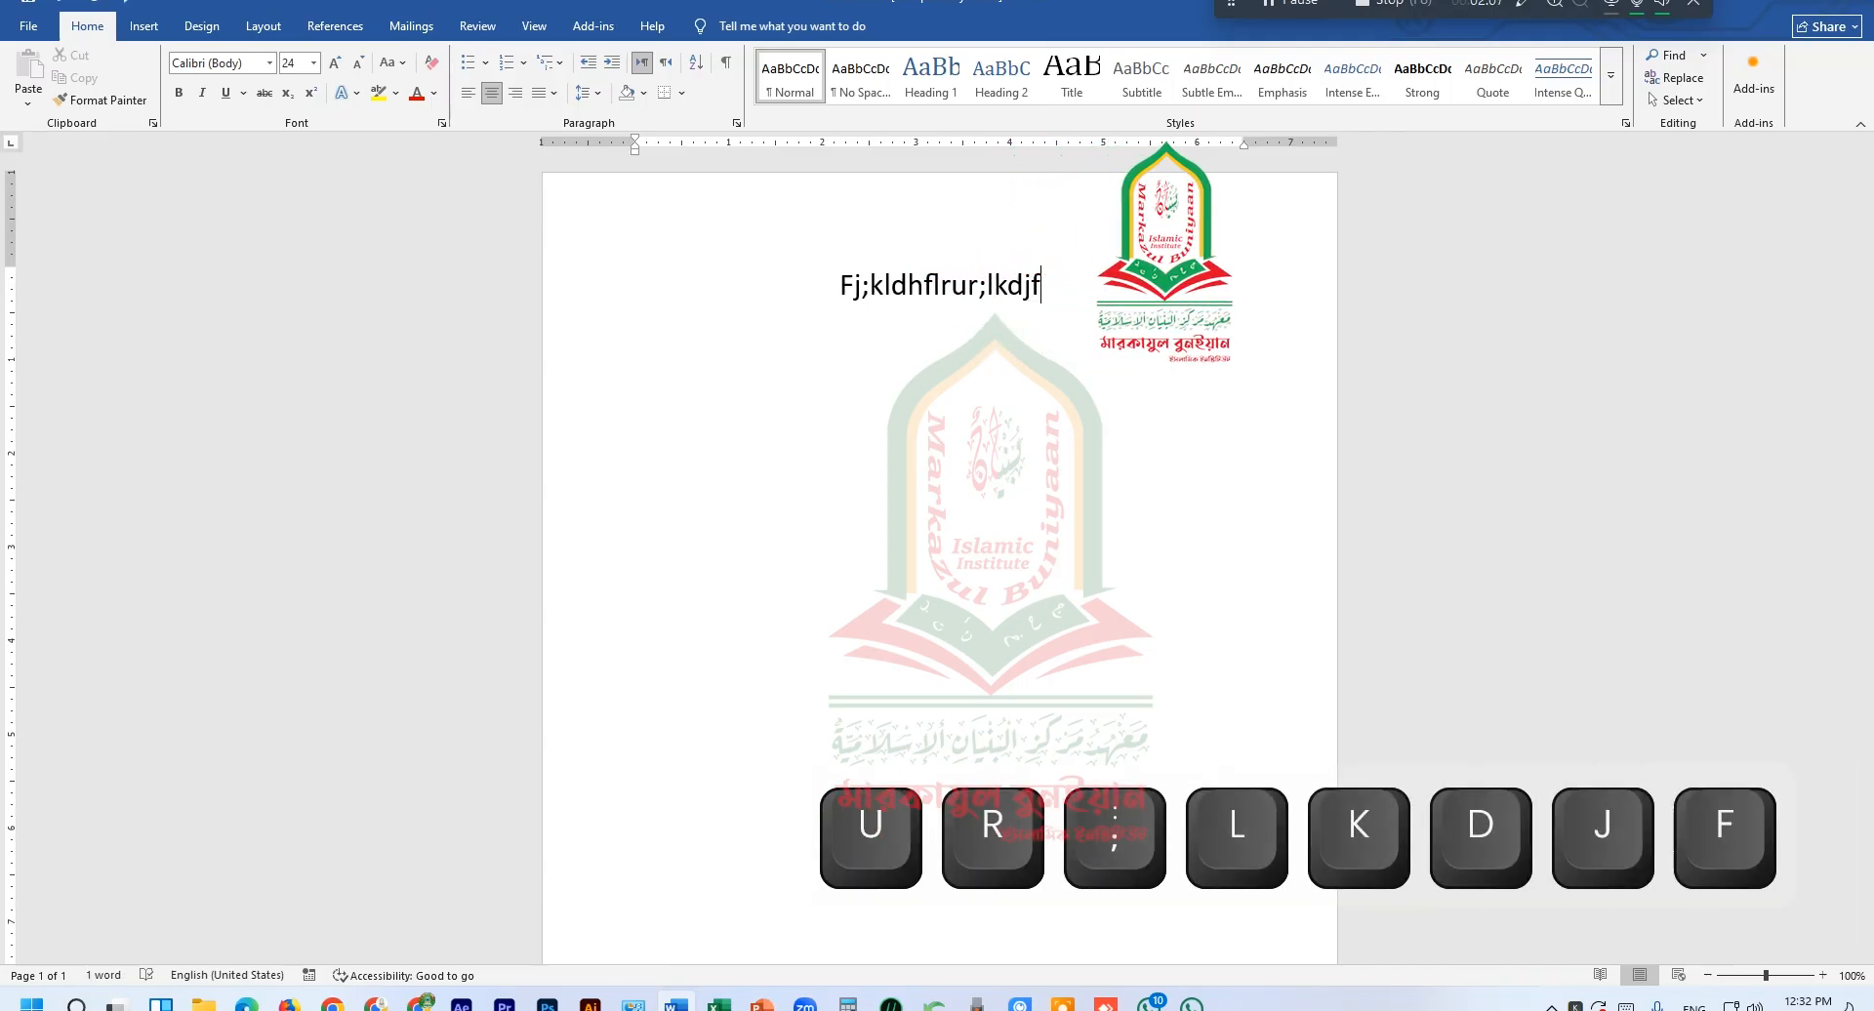
- Erase the centred sample text from the first line
key(BackSpace)
key(BackSpace)
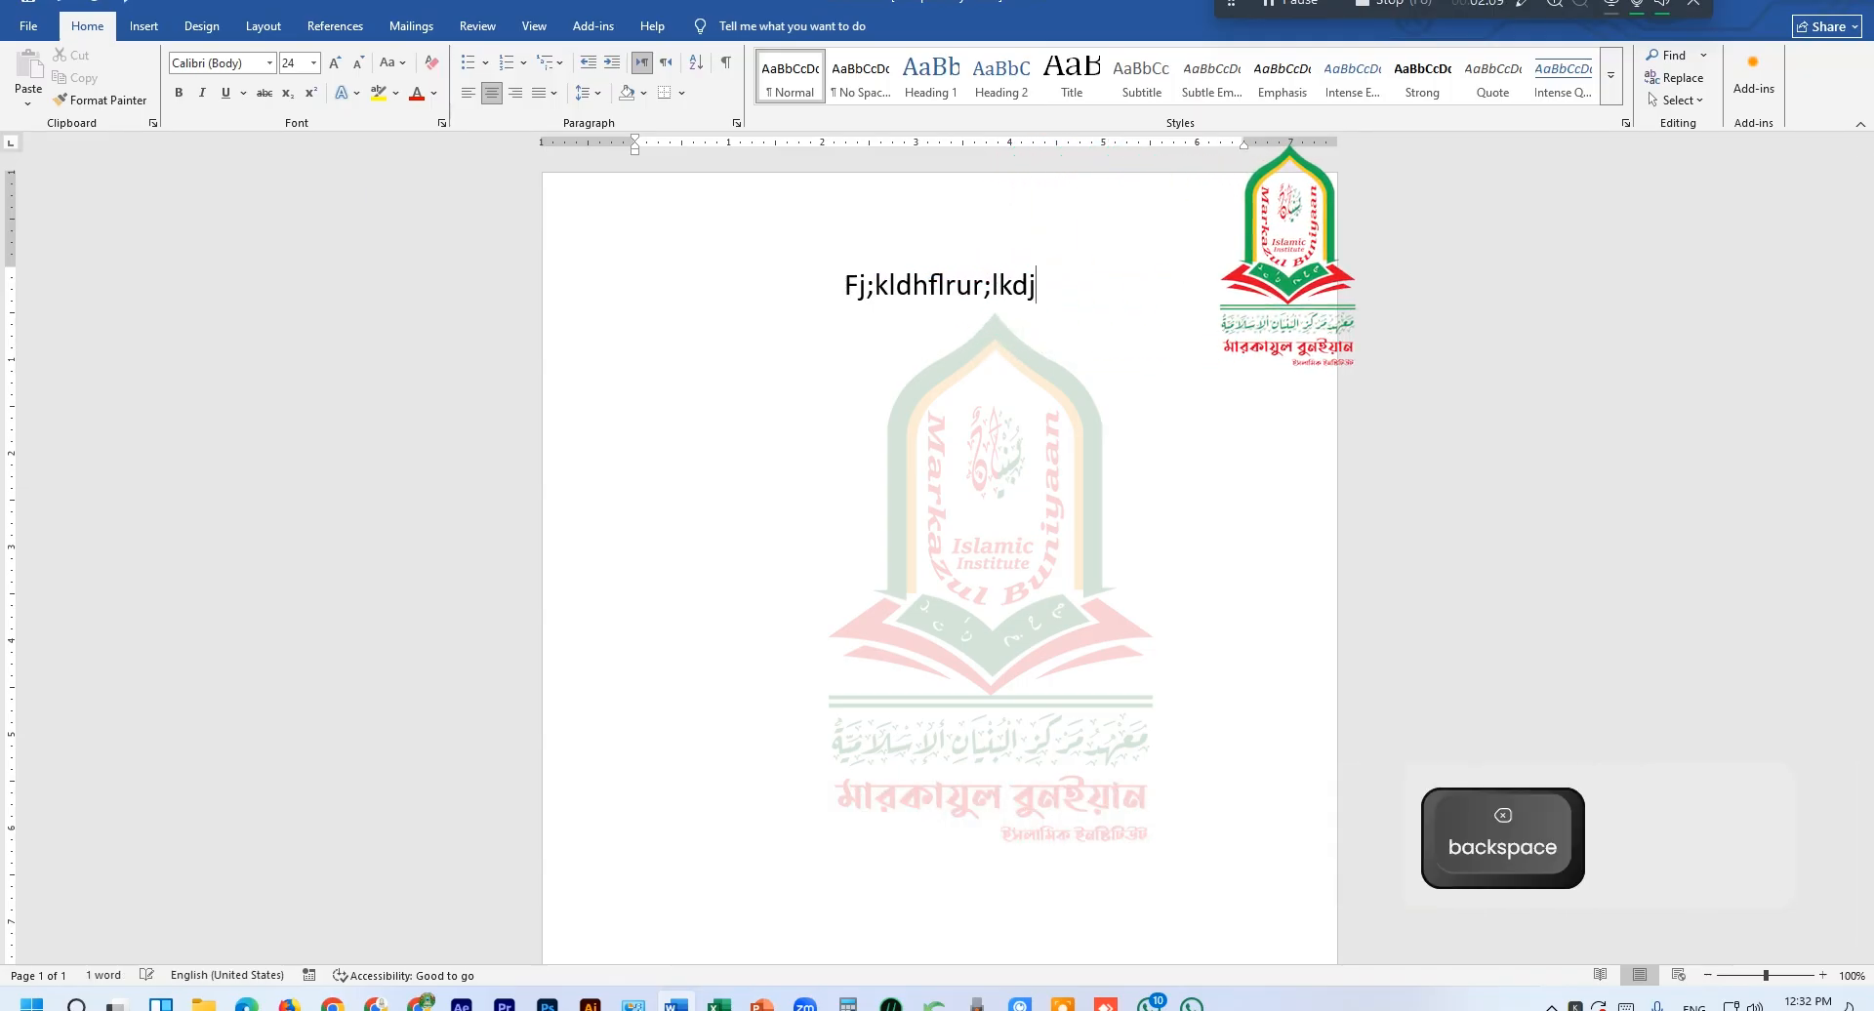
key(BackSpace)
key(BackSpace)
key(BackSpace)
key(BackSpace)
key(BackSpace)
key(BackSpace)
key(BackSpace)
key(BackSpace)
key(BackSpace)
key(BackSpace)
key(BackSpace)
key(BackSpace)
key(BackSpace)
key(BackSpace)
key(BackSpace)
key(BackSpace)
key(BackSpace)
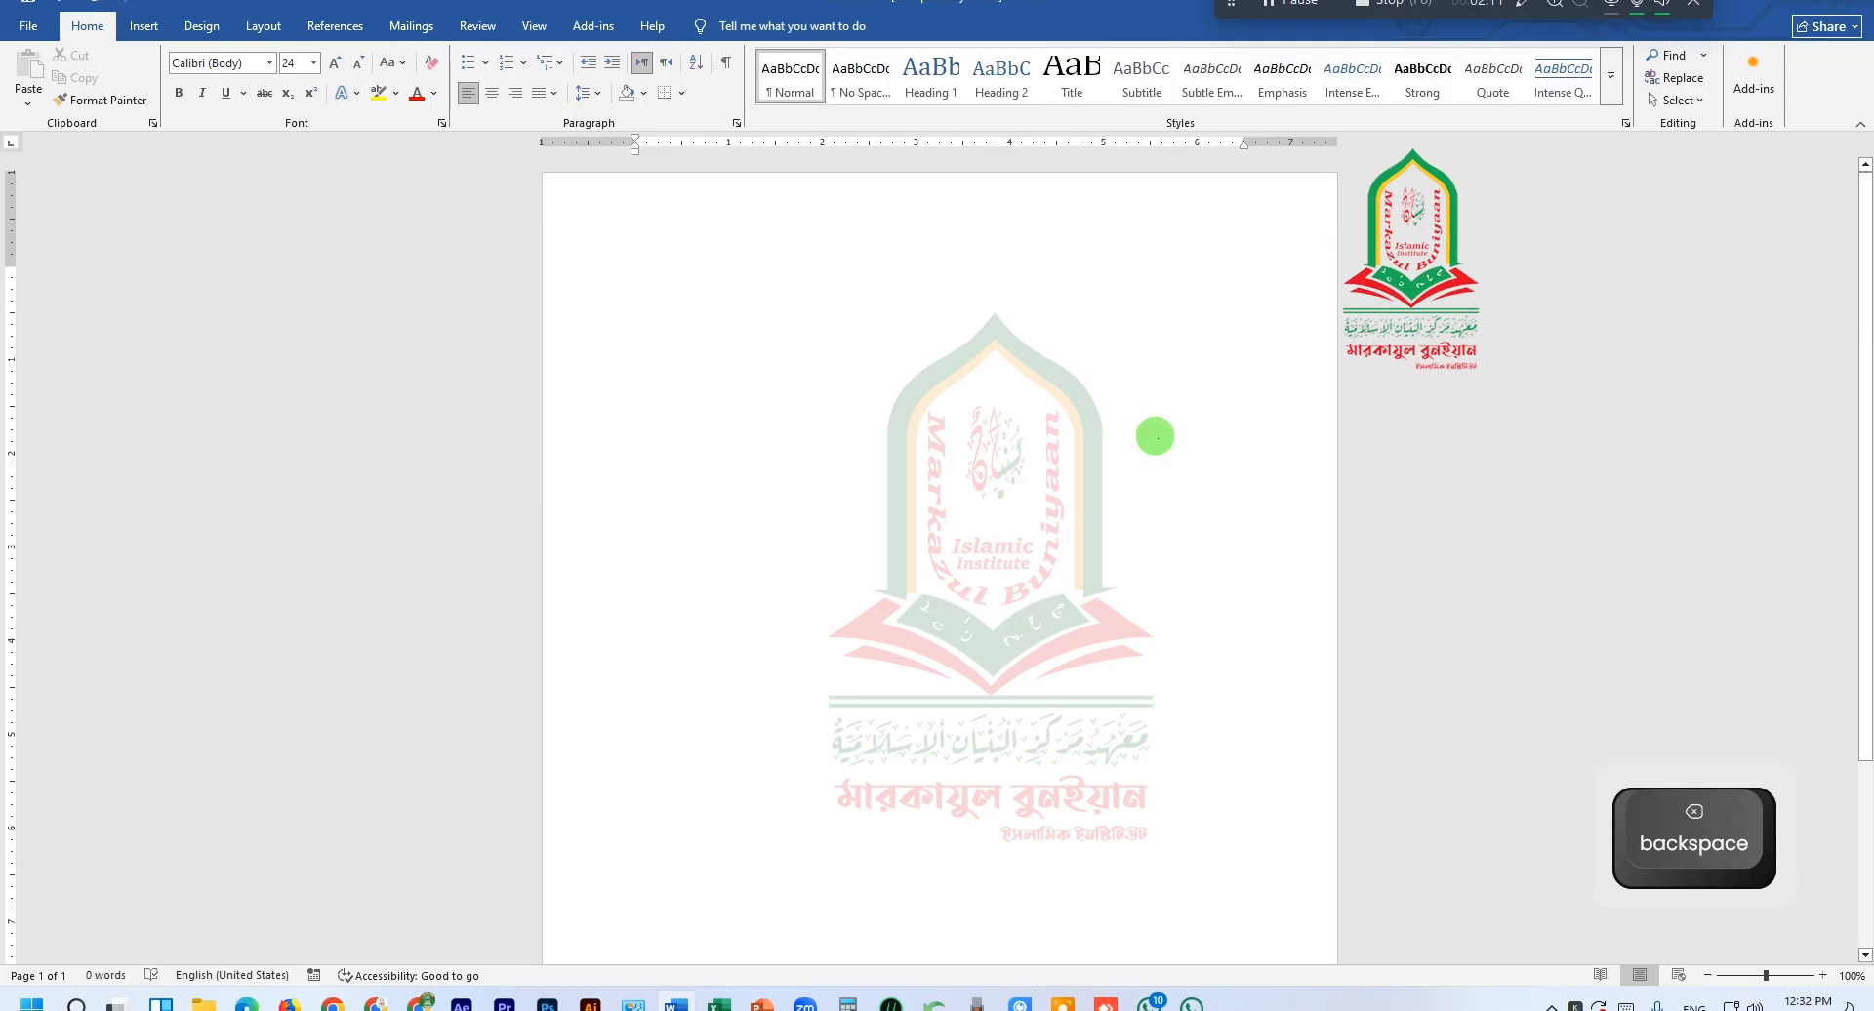
- Start text in the middle of the empty page and enter "jfliehylr;u;lkdfh;lkasuoeiyfs" with "djklhfh grewiflasdur8oukjh" on the line below
double_click(898, 627)
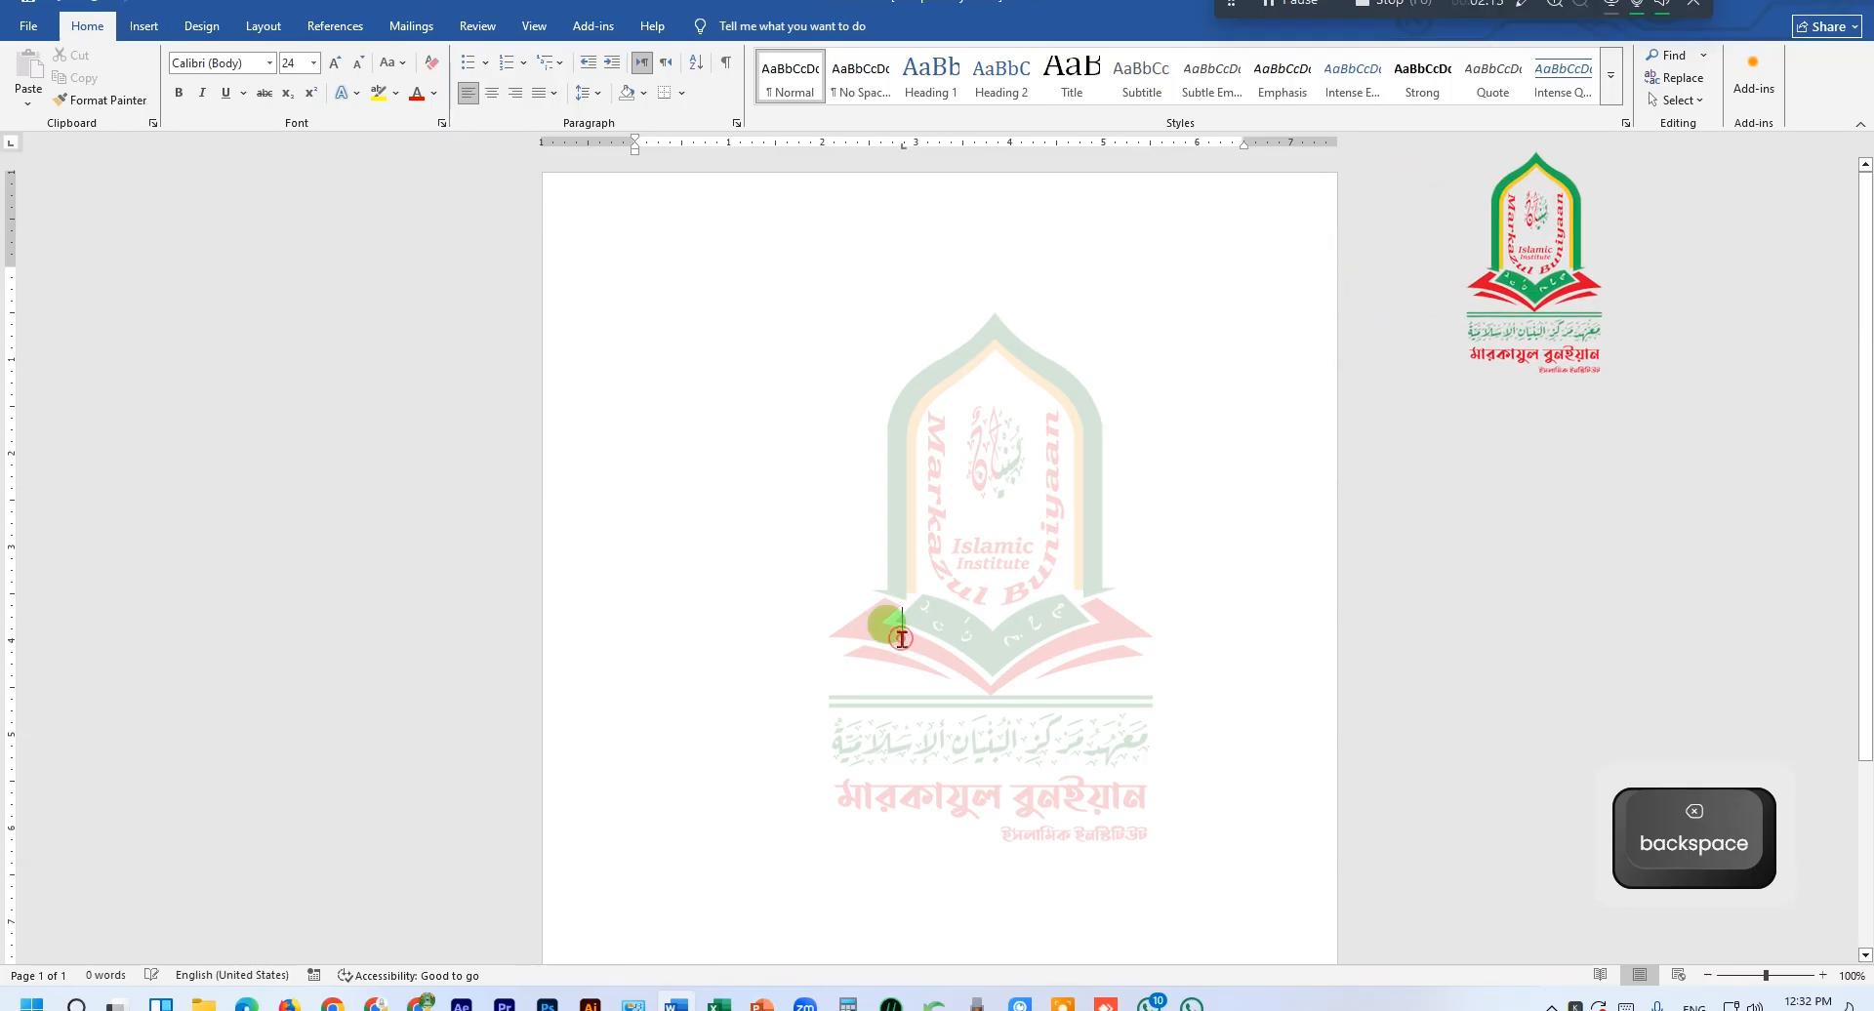
text(j)
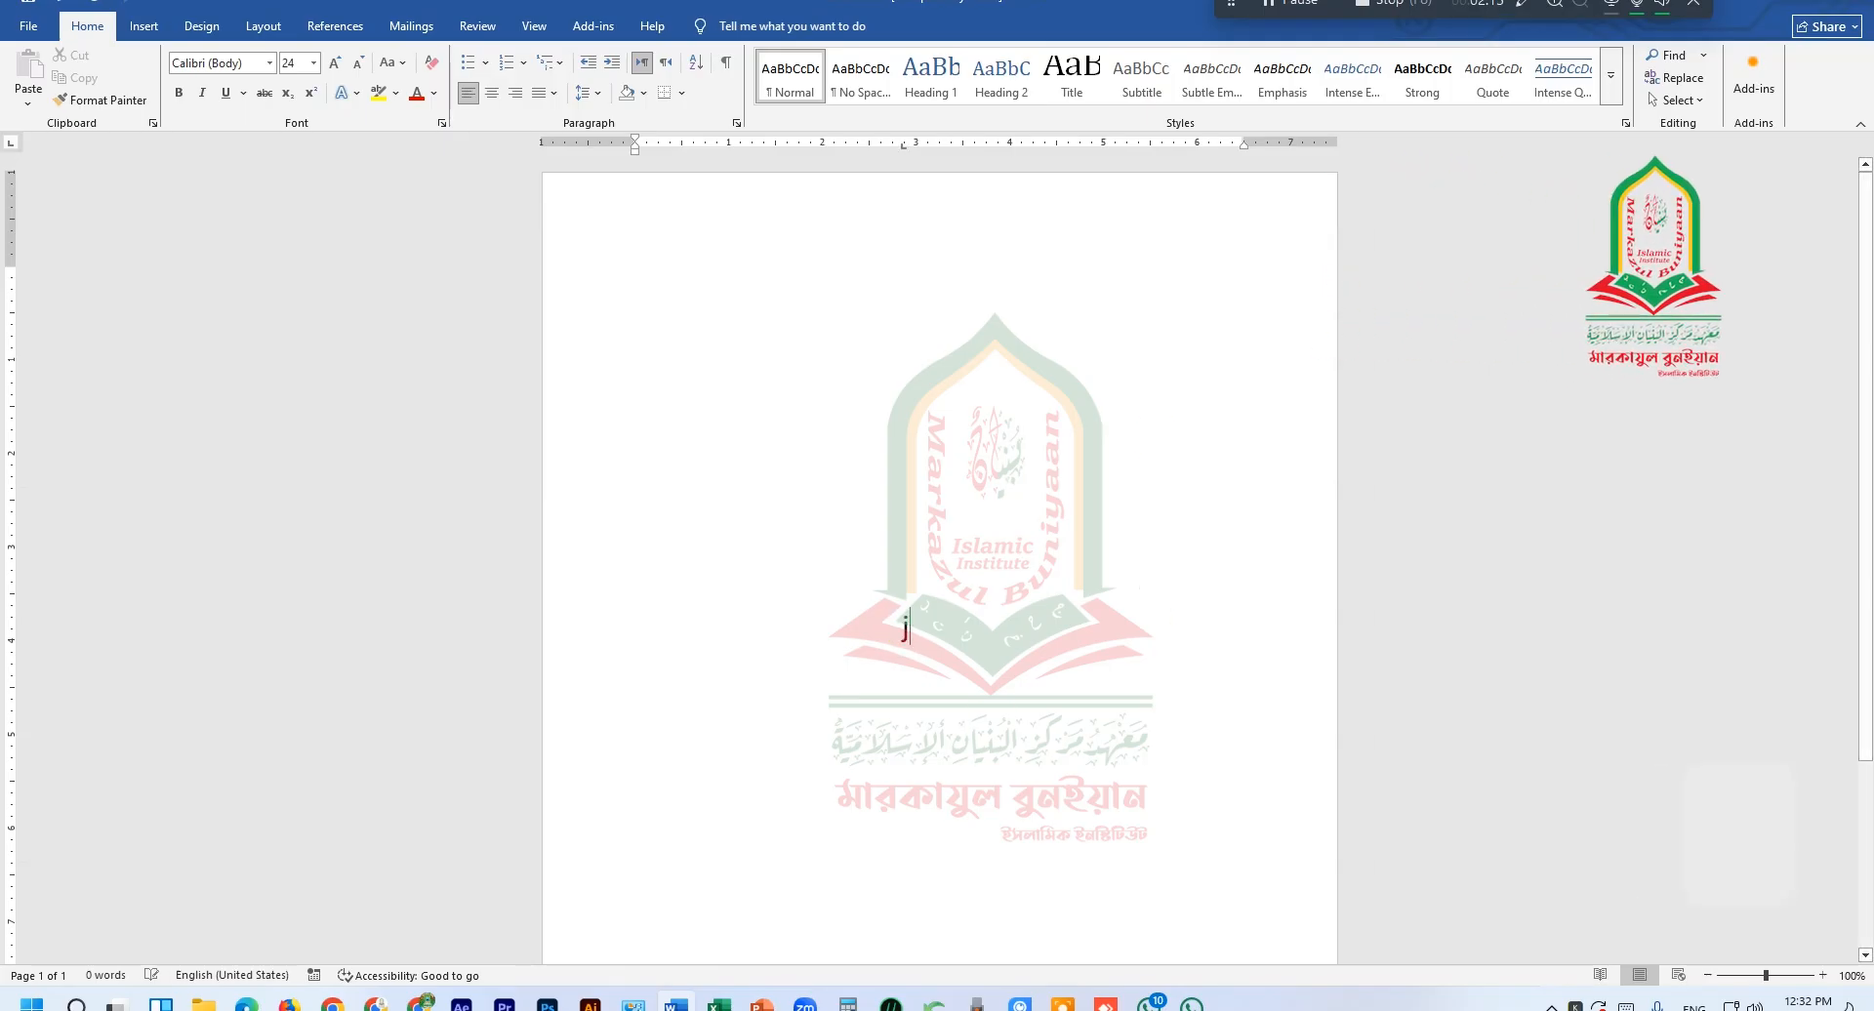
text(fliehylr;u;lkdfh;lkasuoeiyfs)
key(Return)
text(djklhfh g)
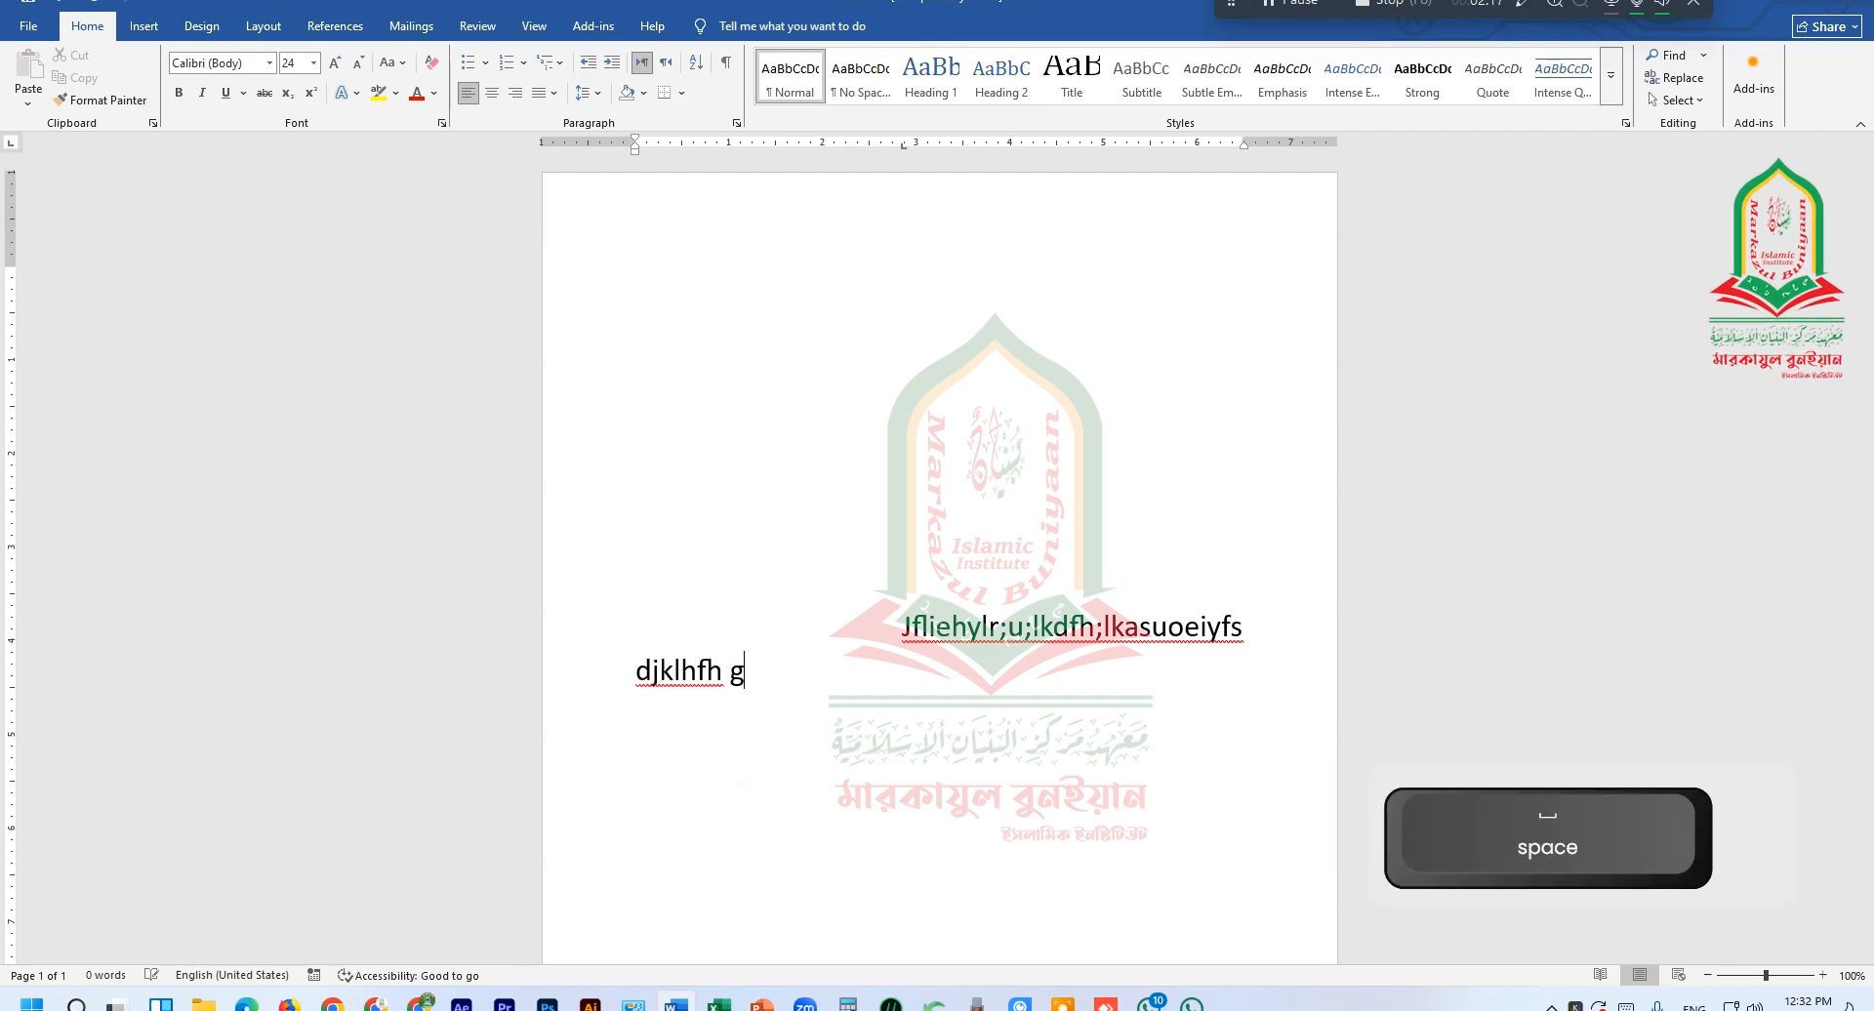
text(rewiflasdur8oukjh)
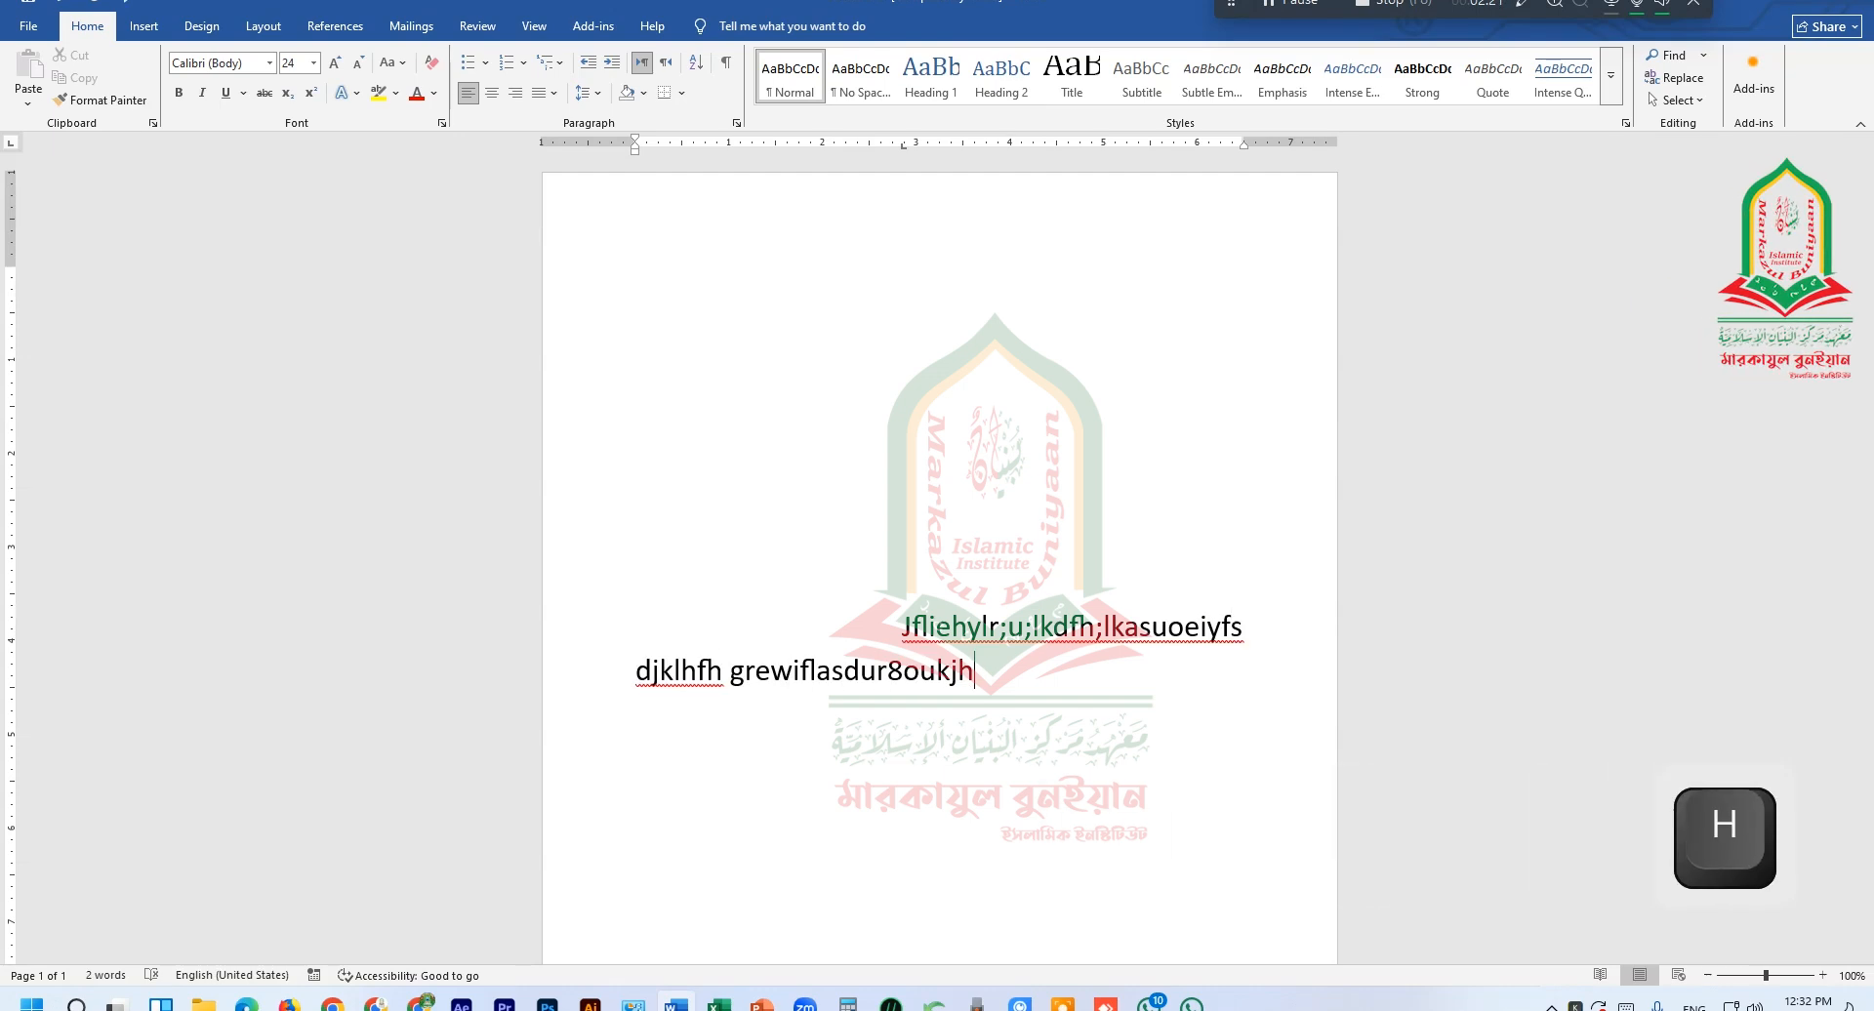
- Delete the two lines of sample text from the middle of the page
key(BackSpace)
key(BackSpace)
key(BackSpace)
key(BackSpace)
key(BackSpace)
key(BackSpace)
key(BackSpace)
key(BackSpace)
key(BackSpace)
key(BackSpace)
key(BackSpace)
key(BackSpace)
key(BackSpace)
key(BackSpace)
key(BackSpace)
key(BackSpace)
key(BackSpace)
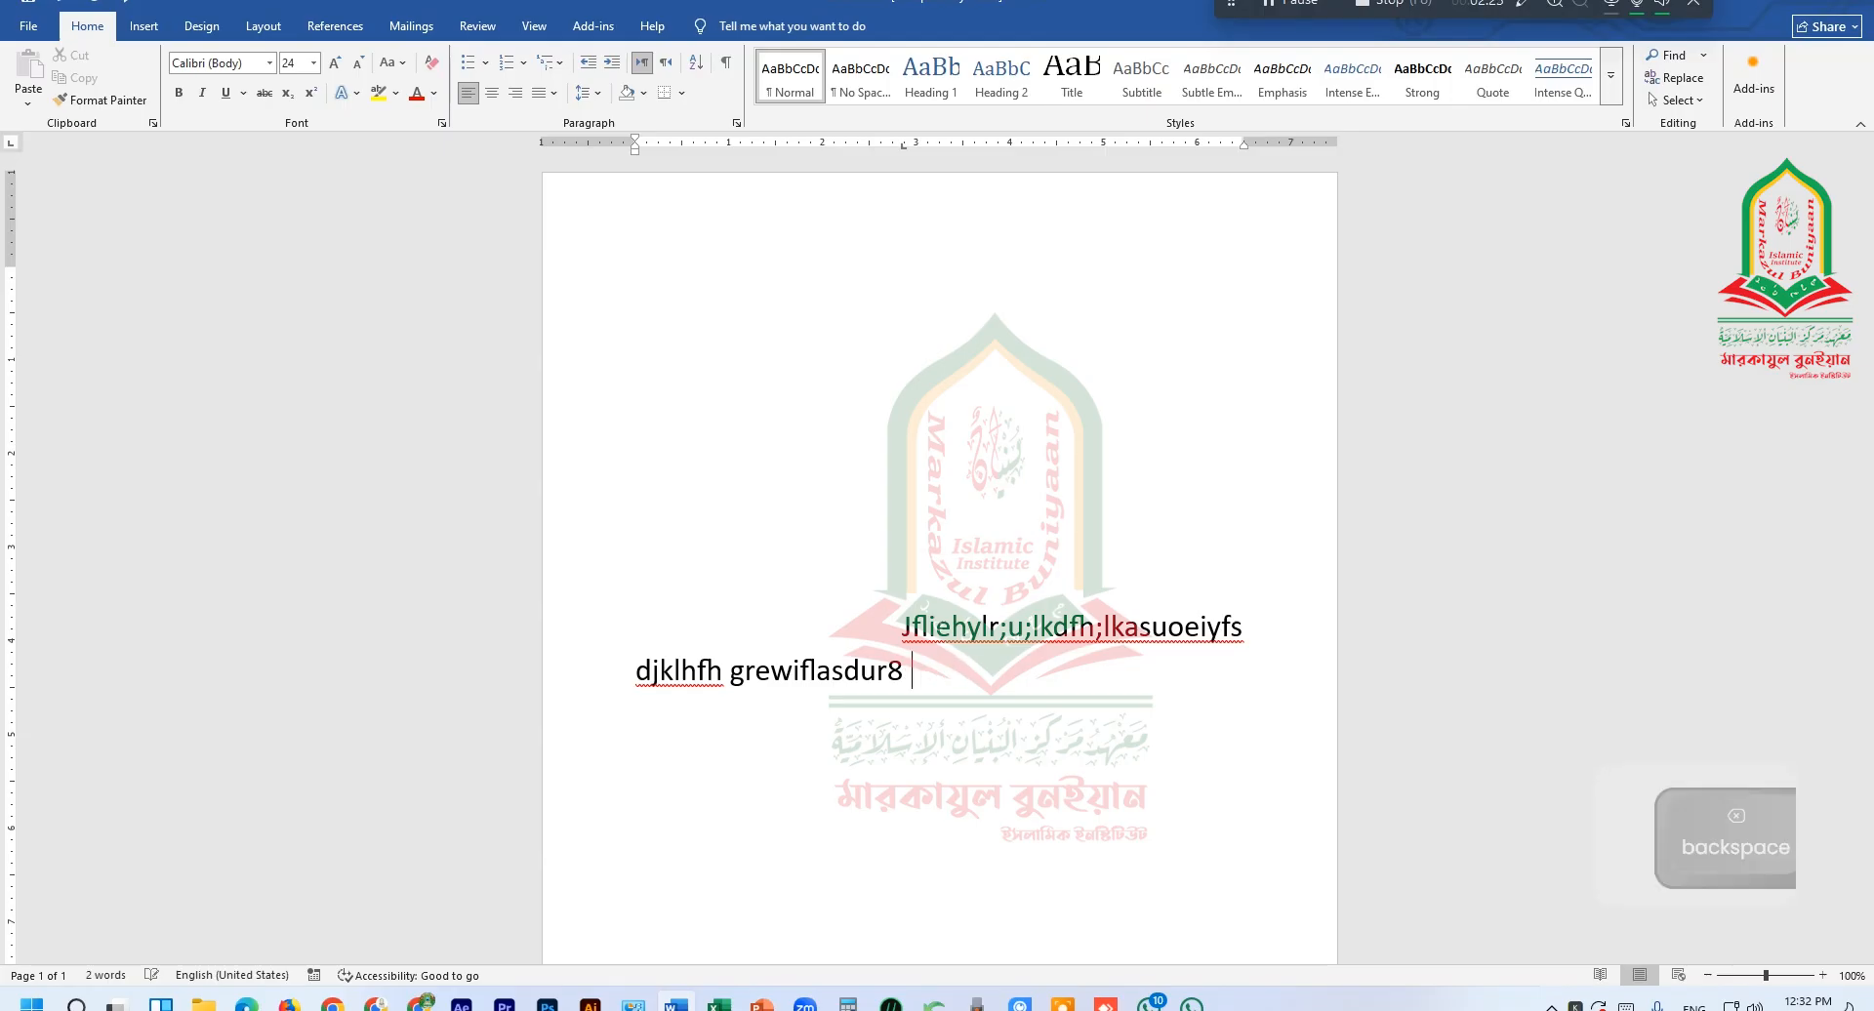
key(BackSpace)
key(BackSpace)
key(BackSpace)
key(BackSpace)
key(BackSpace)
key(BackSpace)
key(BackSpace)
key(BackSpace)
key(BackSpace)
key(BackSpace)
key(BackSpace)
key(BackSpace)
key(BackSpace)
key(BackSpace)
key(BackSpace)
key(BackSpace)
key(BackSpace)
key(BackSpace)
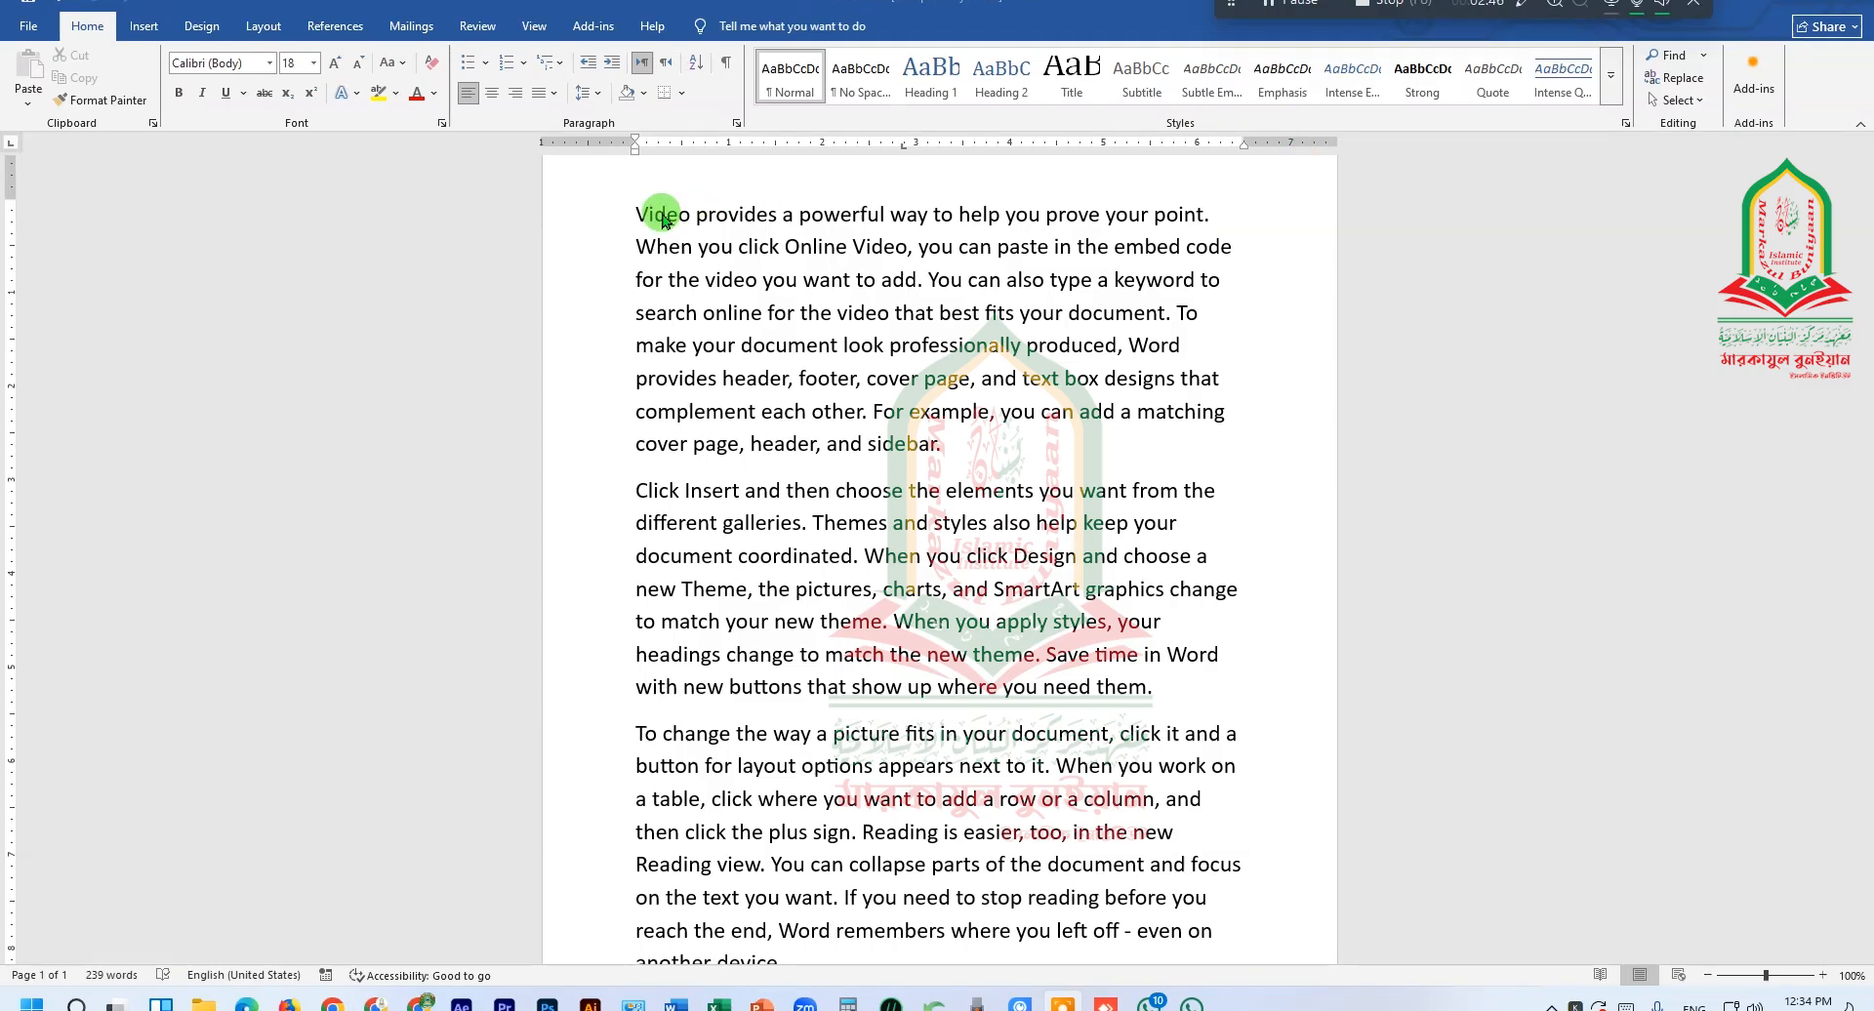
- Change the opening passage, from "Video provides" to "embed code", to UPPERCASE
click(626, 213)
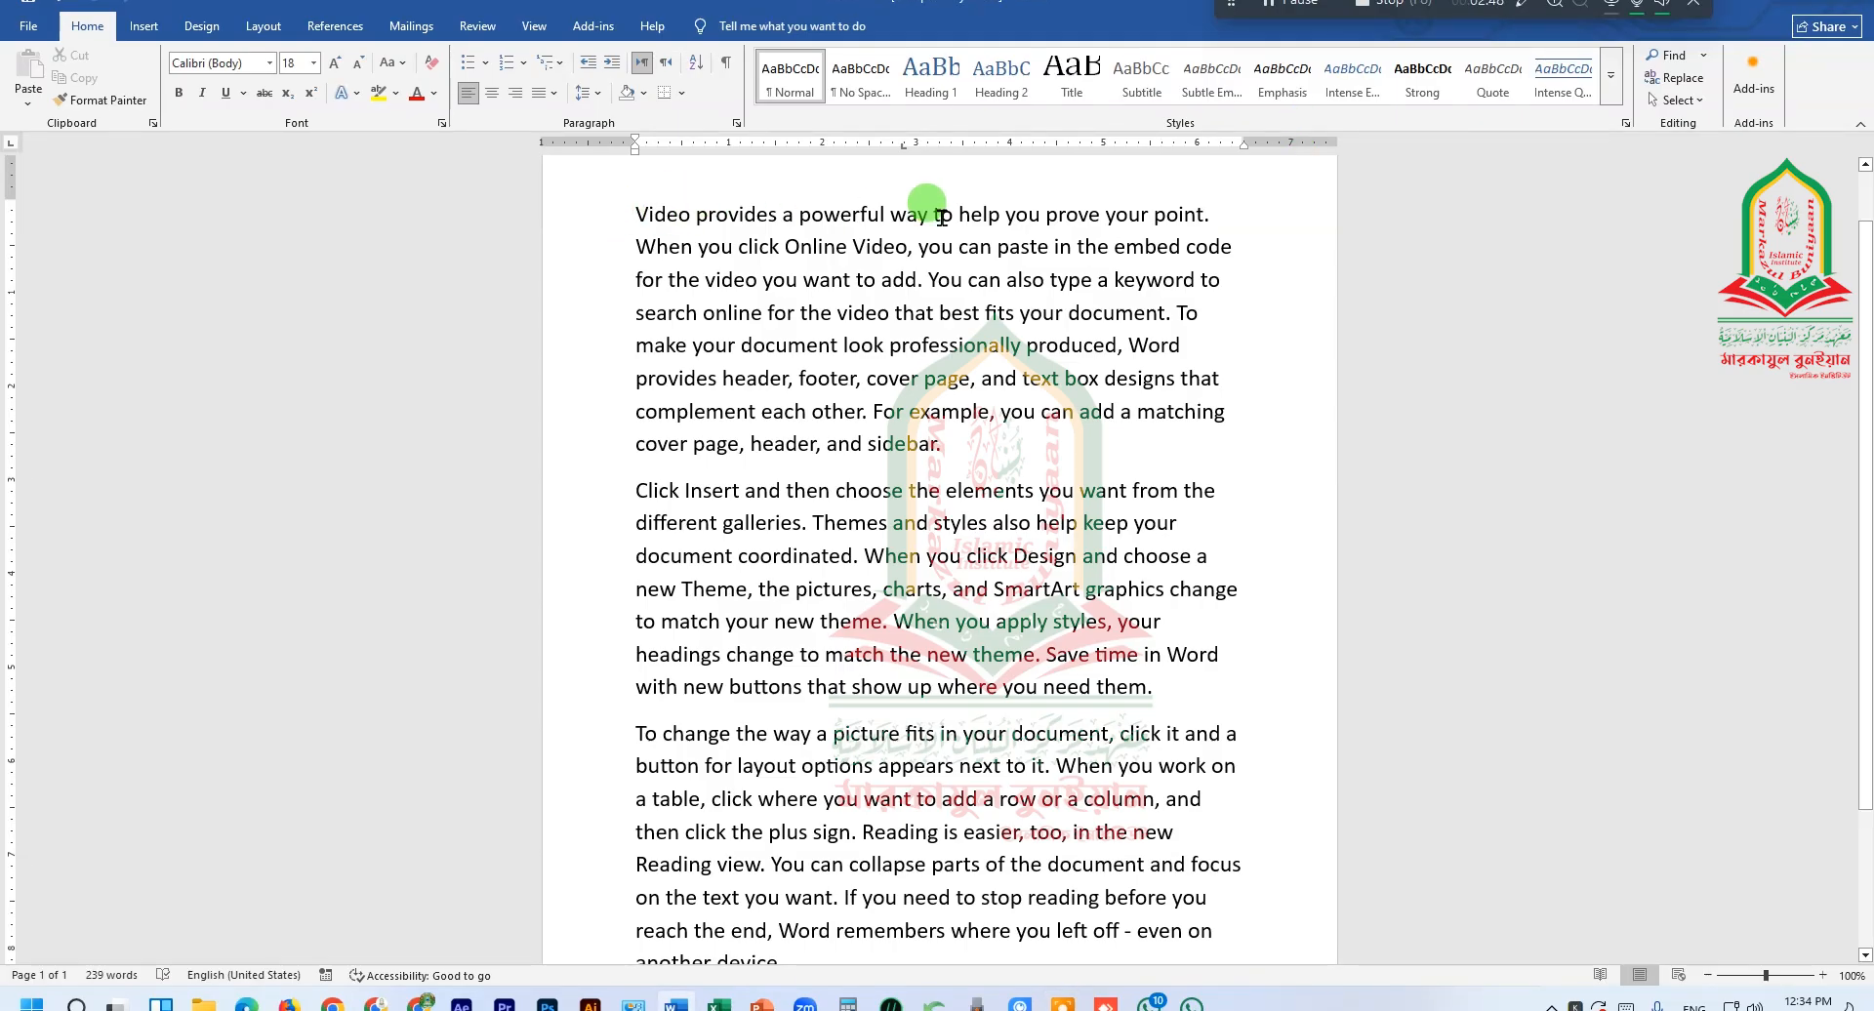
drag(712, 212, 779, 256)
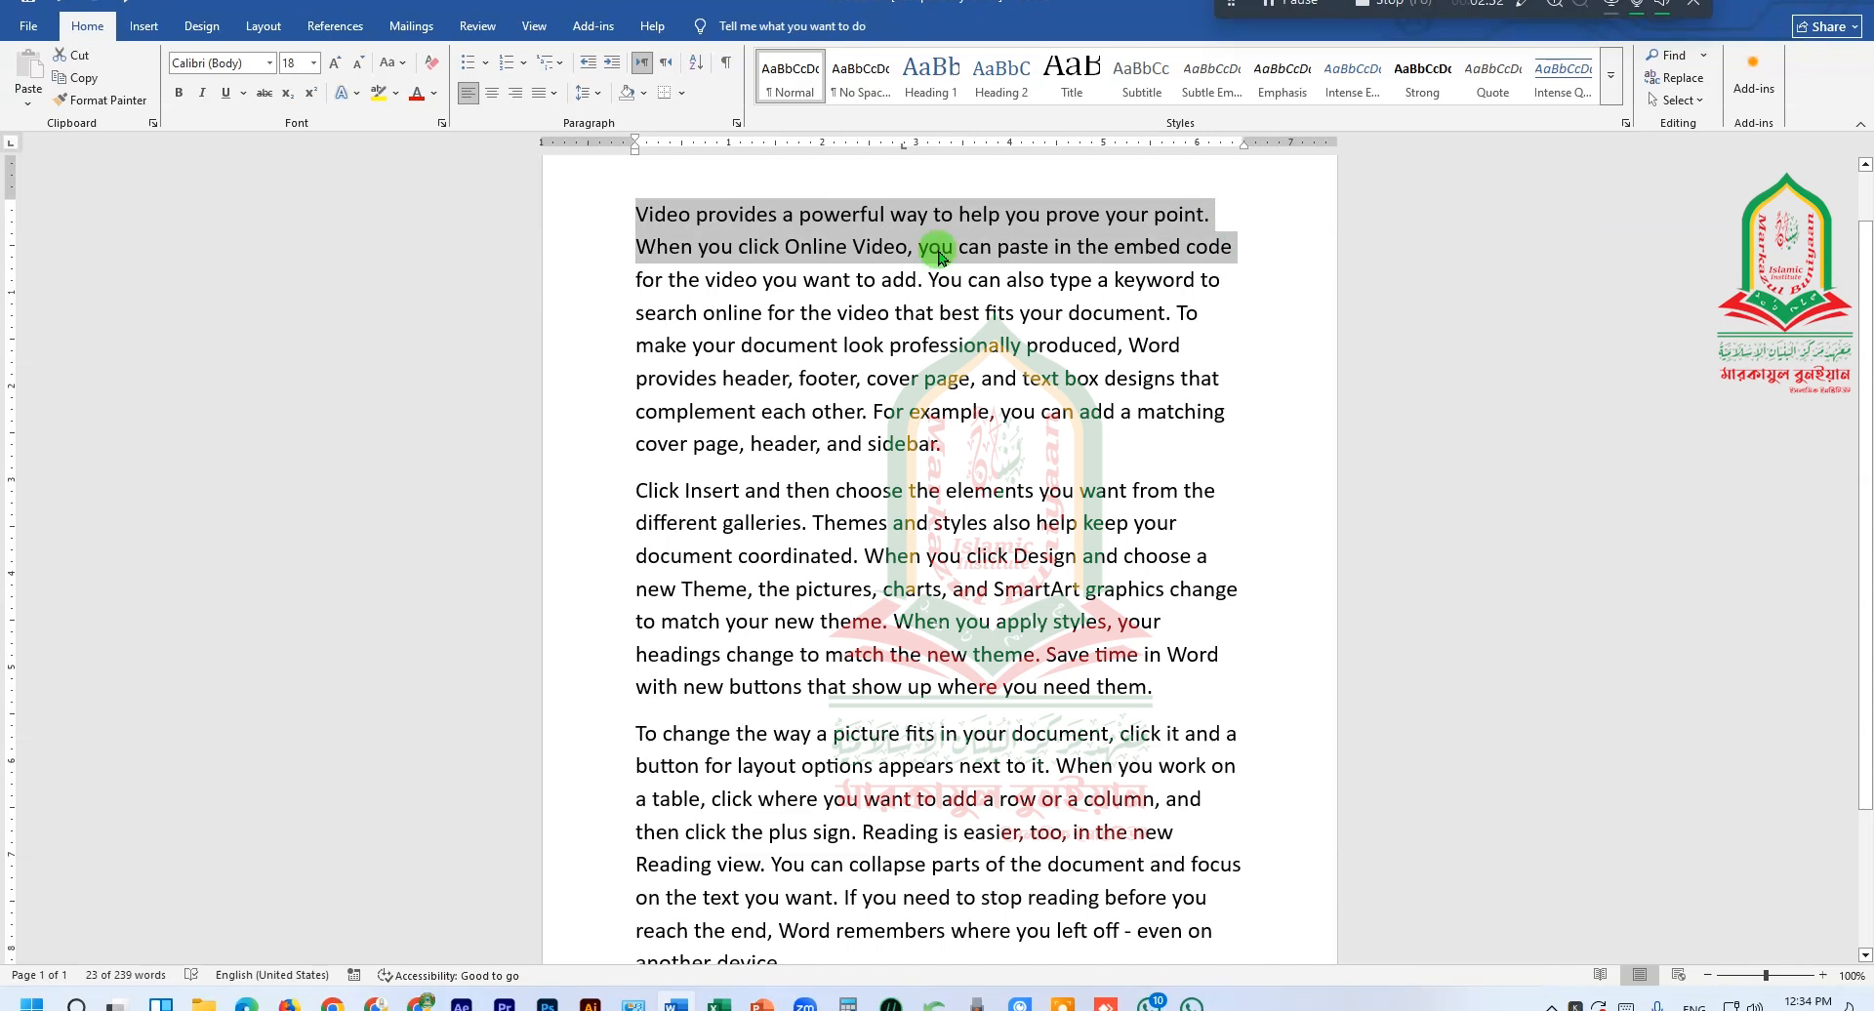
click(399, 65)
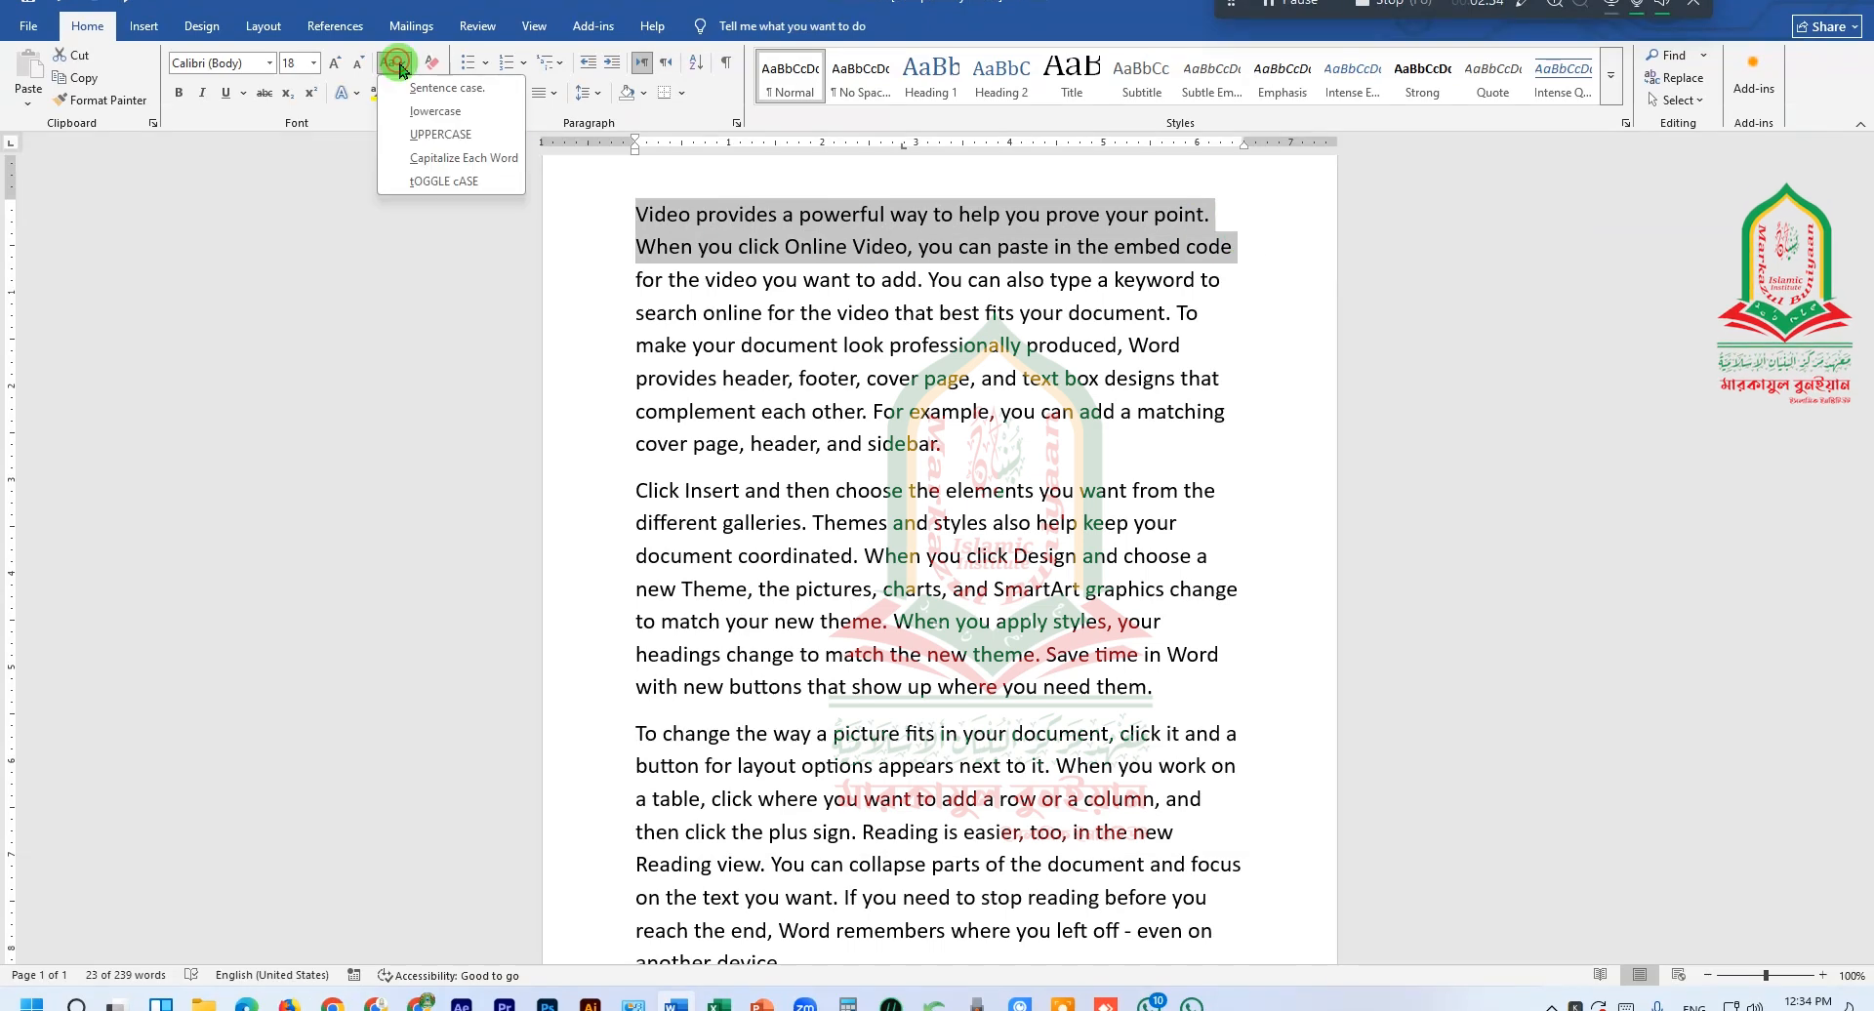
click(479, 138)
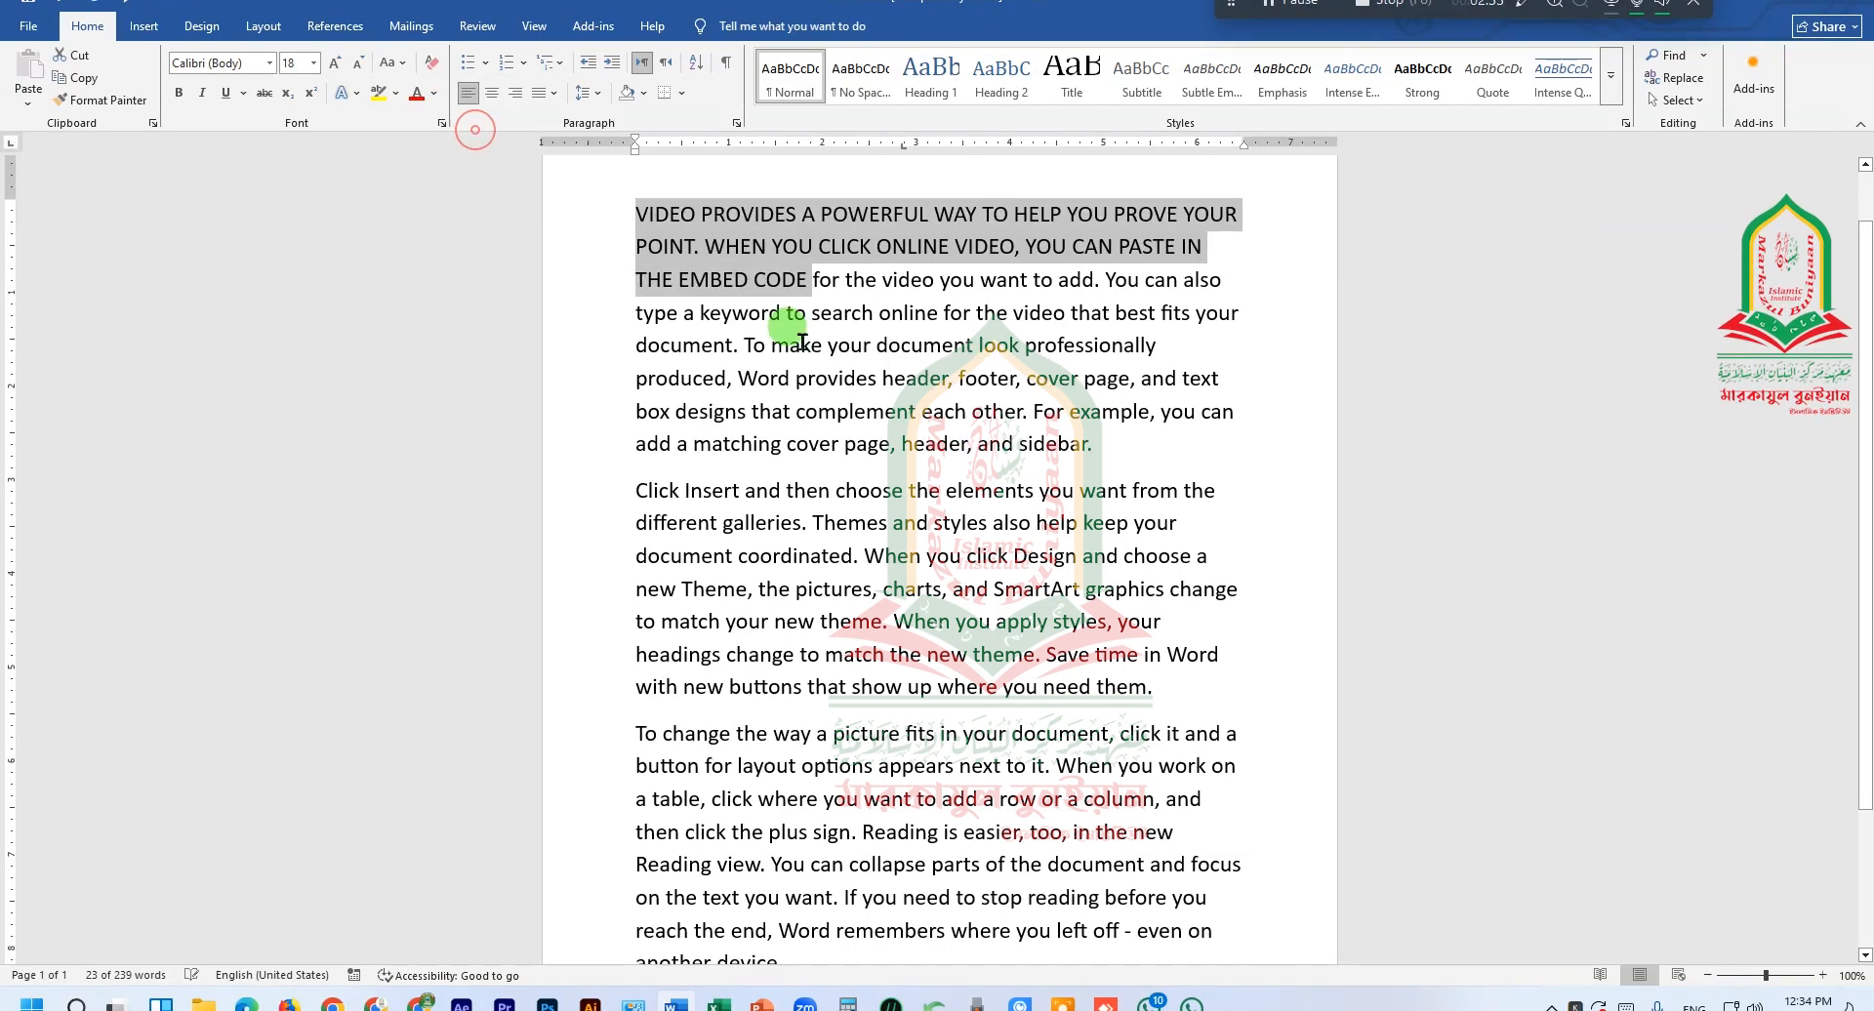
- Set the font colour of the uppercase opening passage to red
click(823, 283)
drag(651, 214, 798, 282)
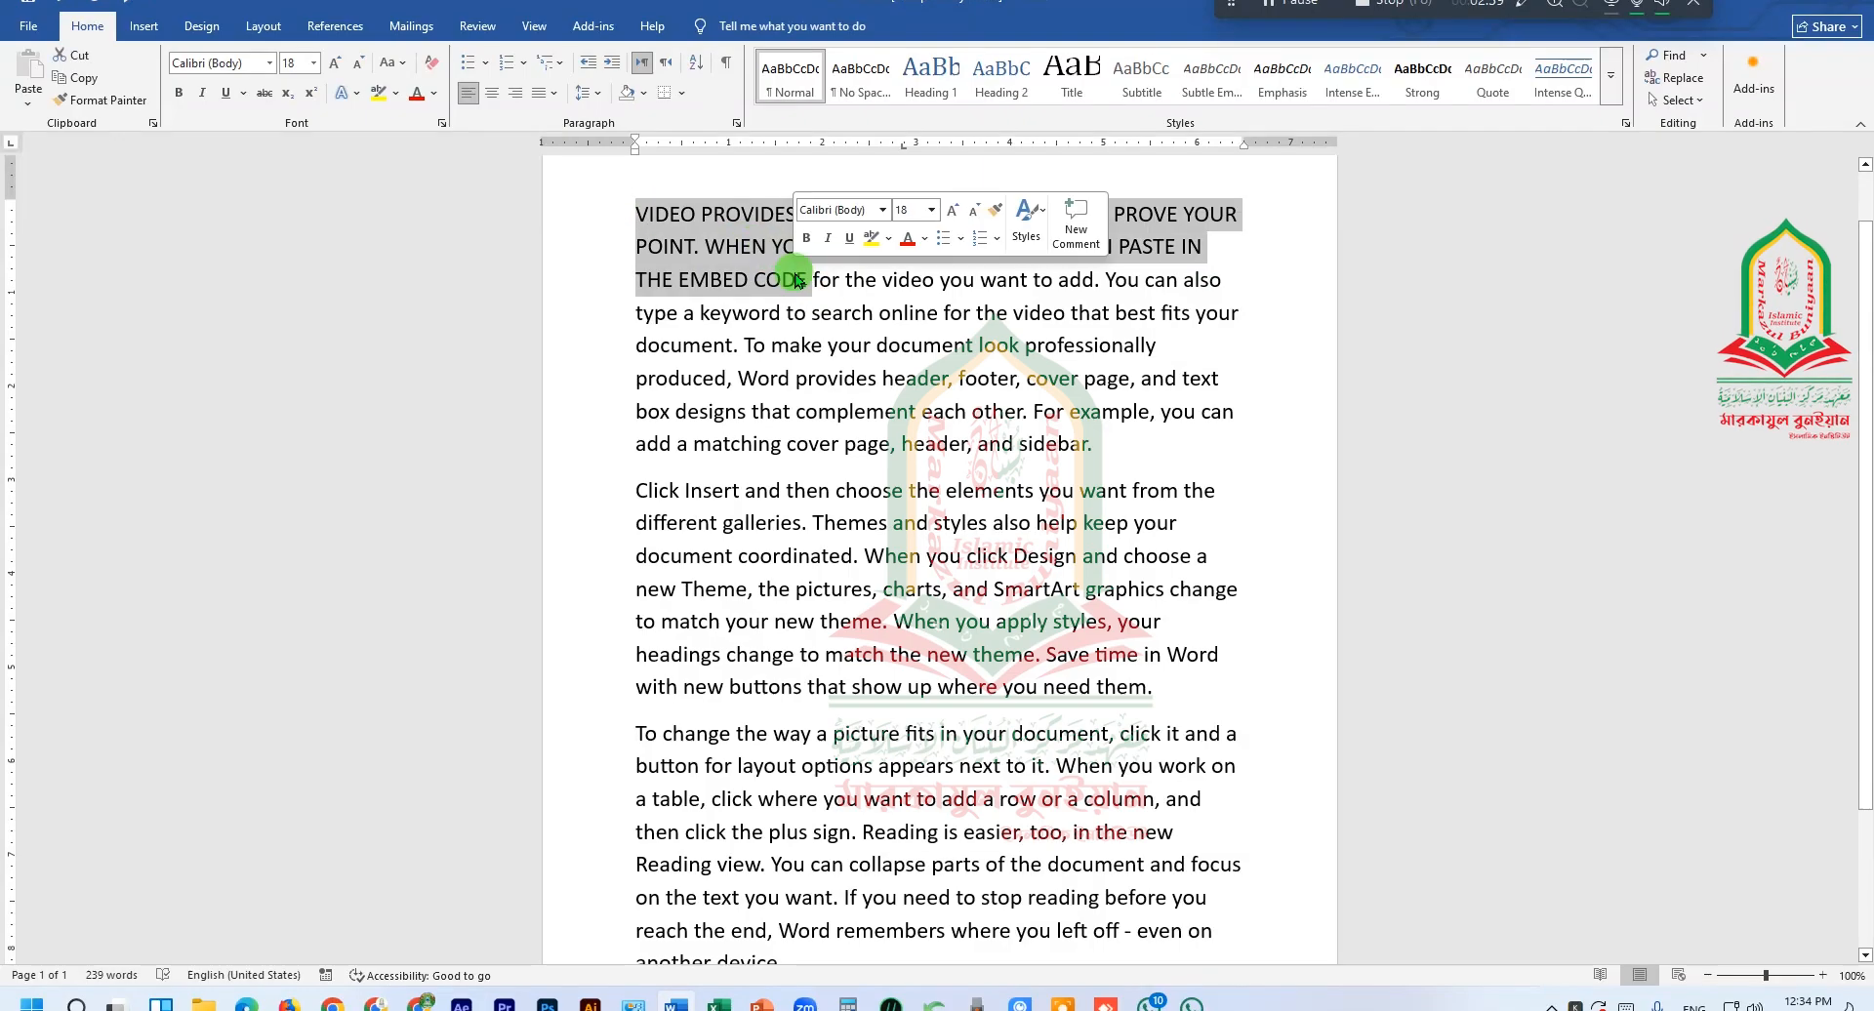
click(908, 252)
click(610, 179)
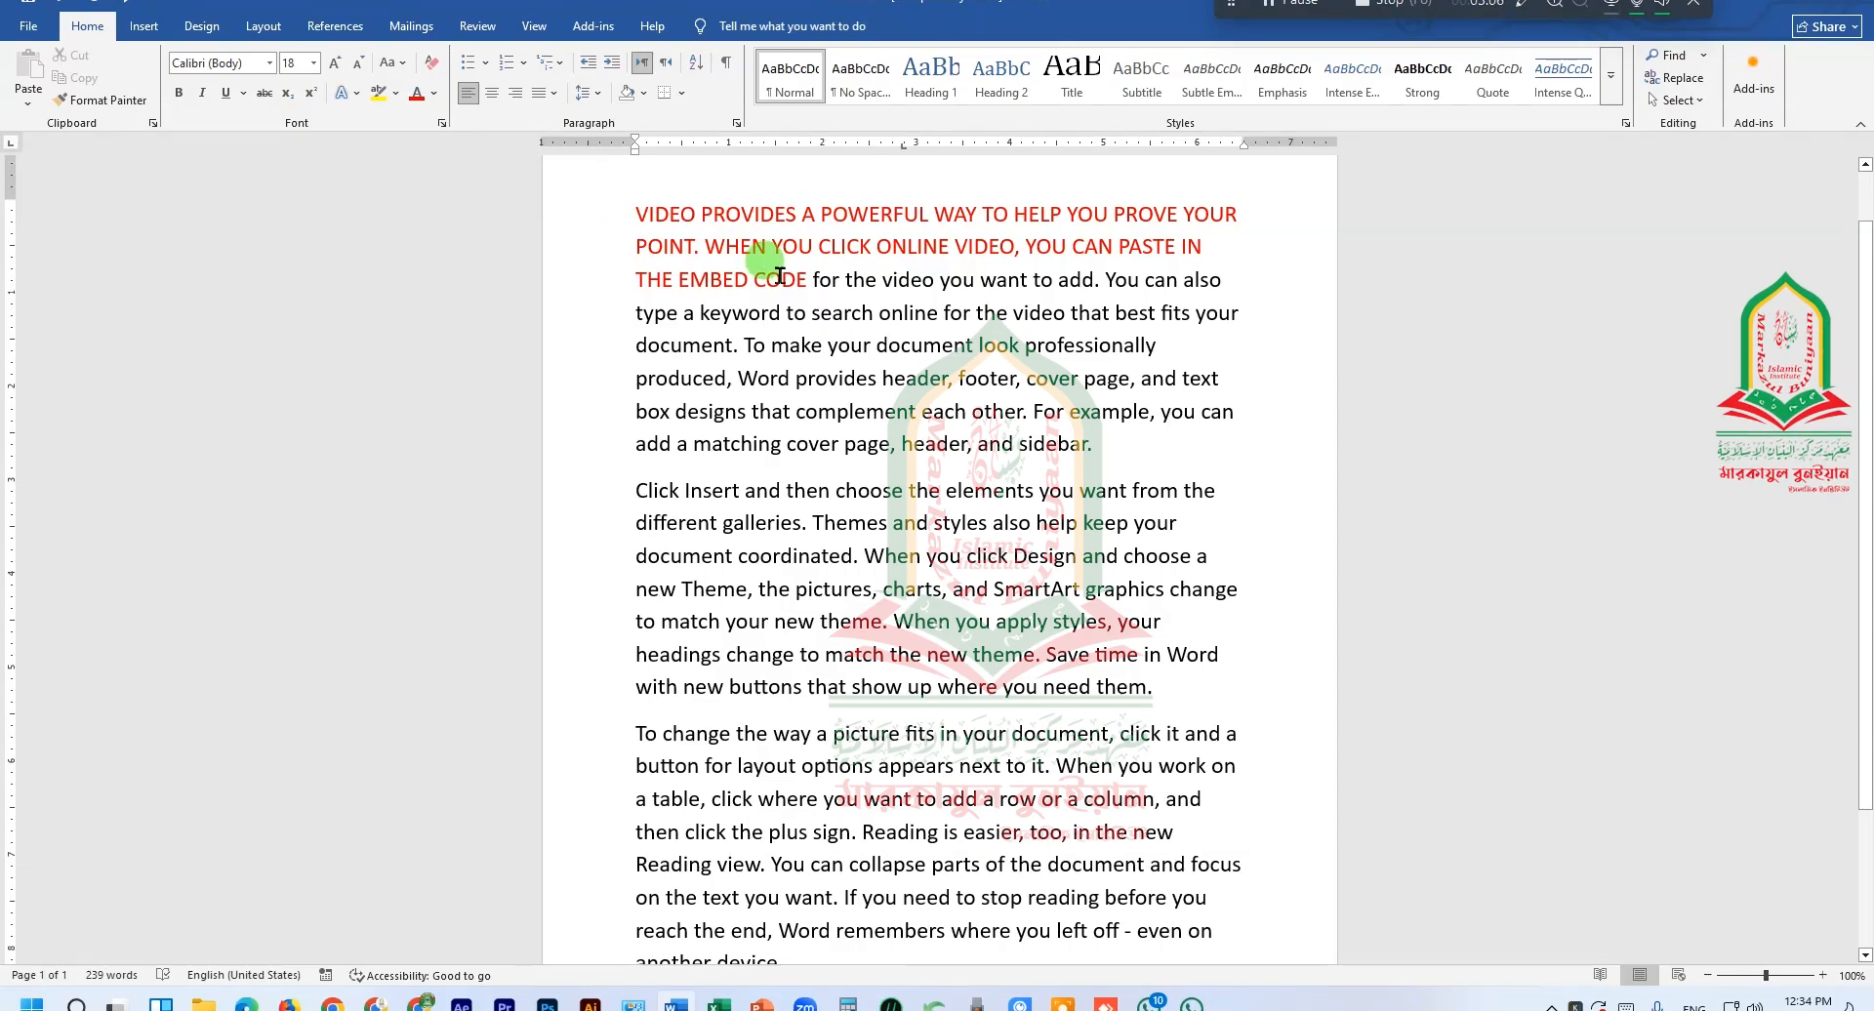
- Select the red opening passage and review the available Change Case options
drag(624, 212, 783, 277)
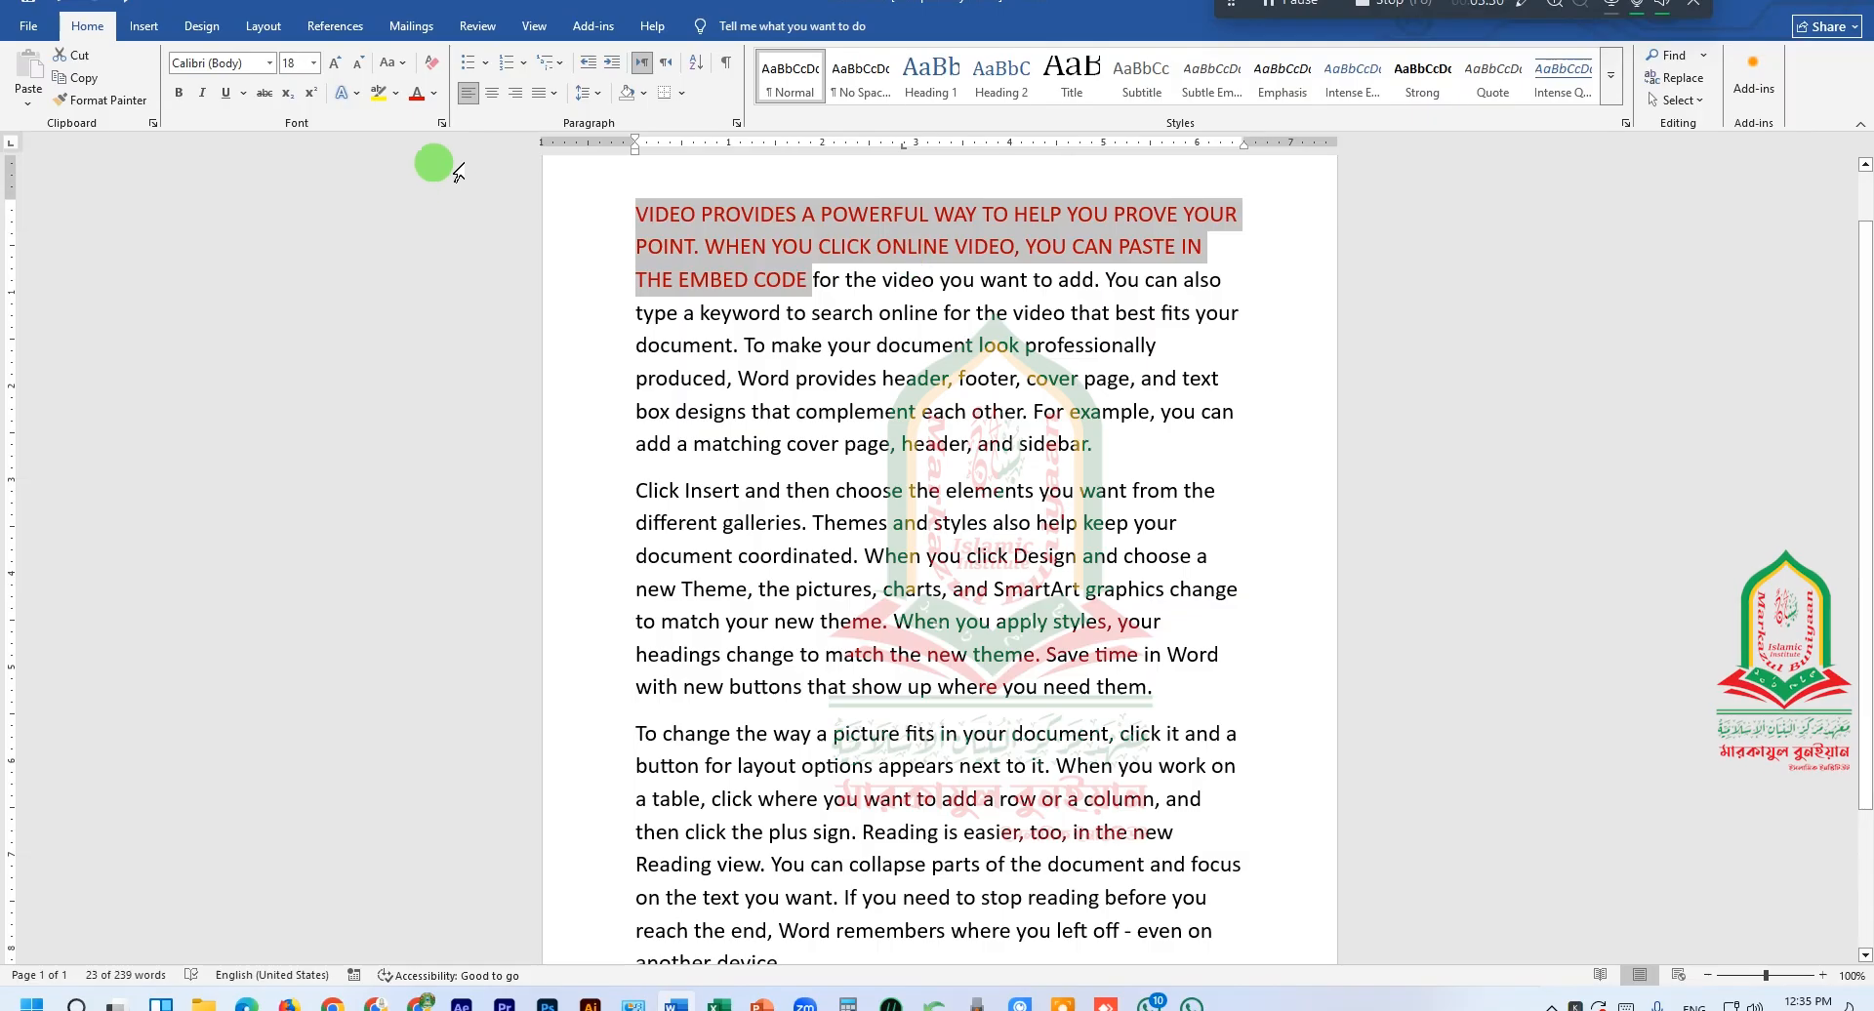
click(402, 71)
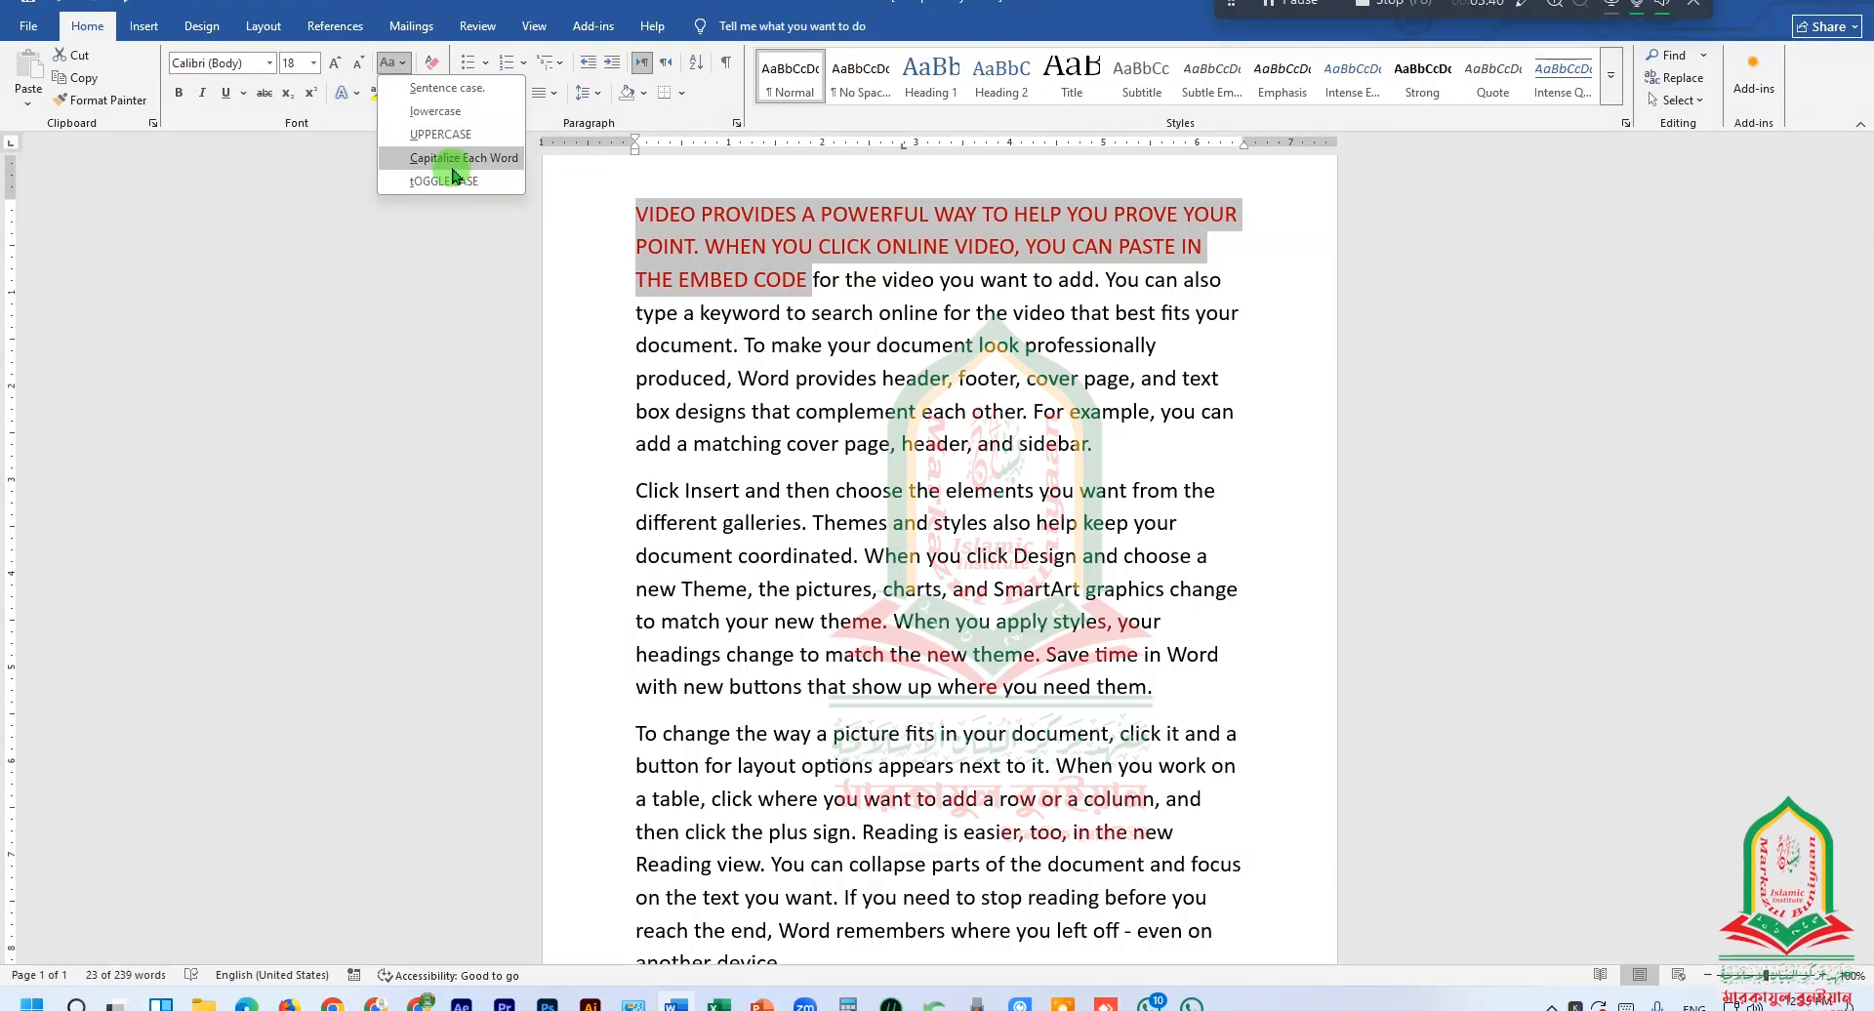
click(601, 303)
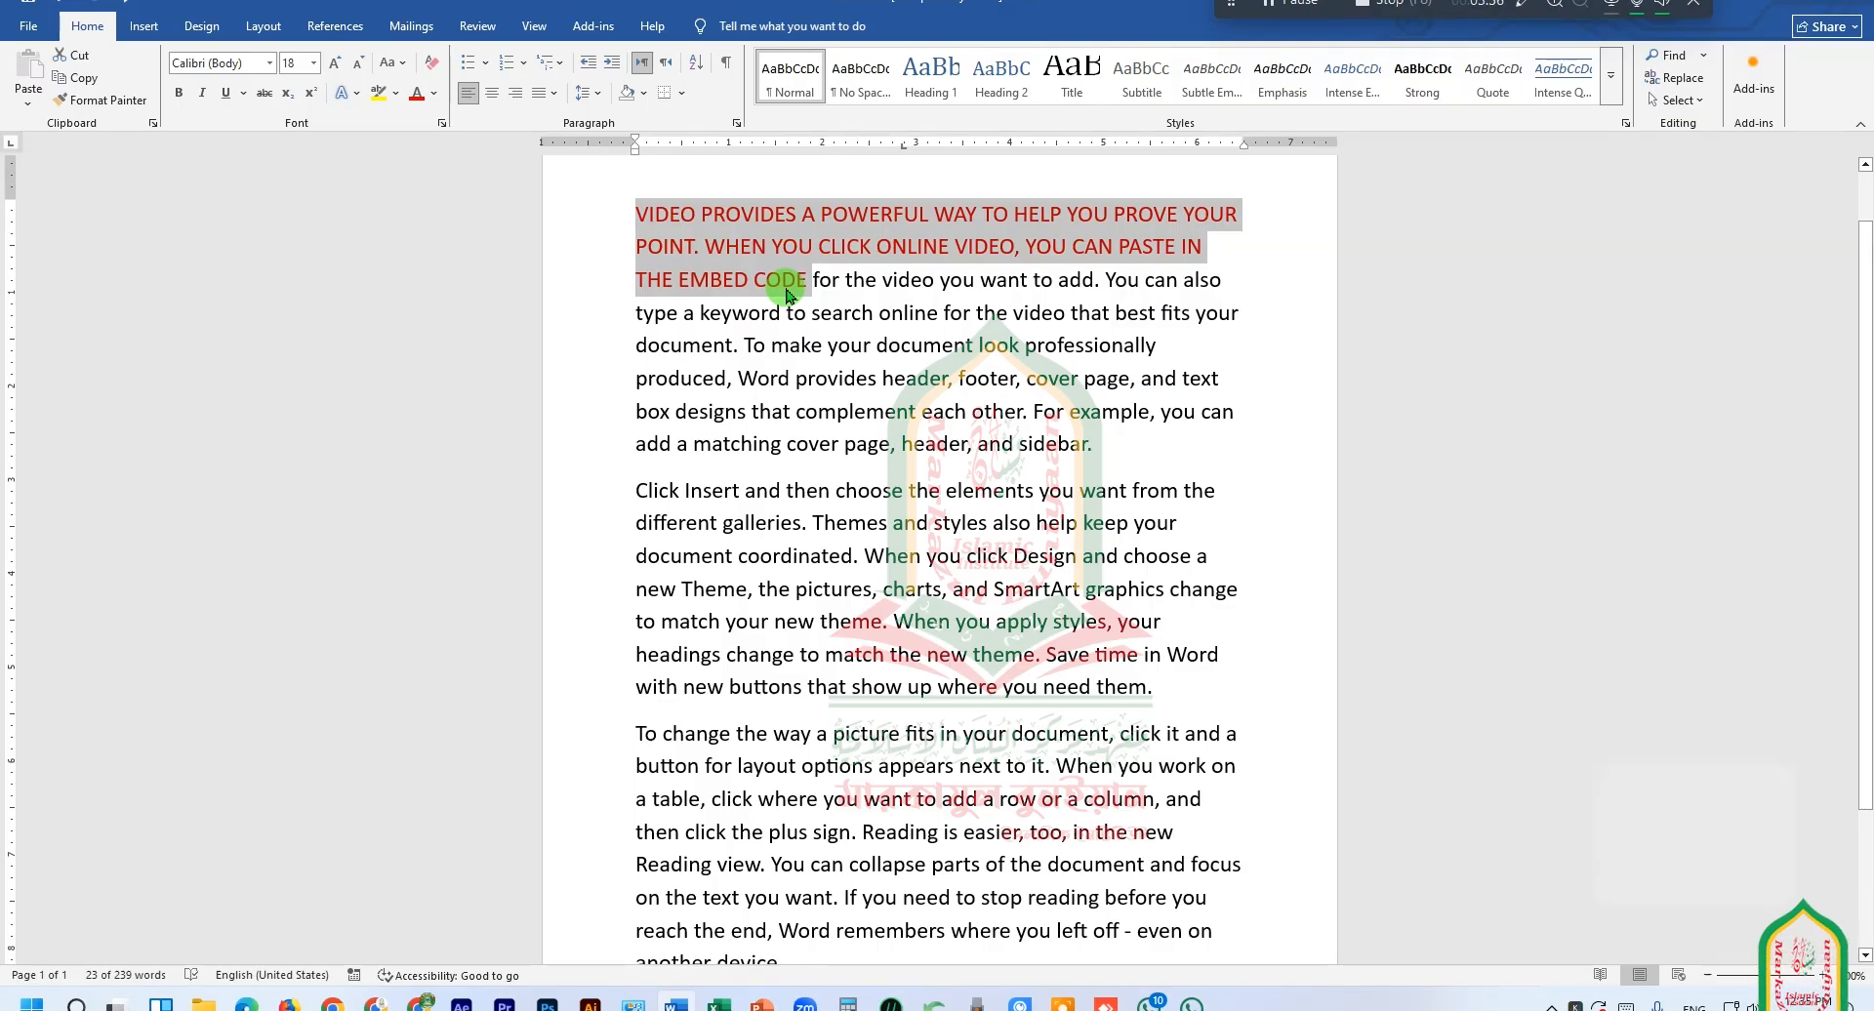
- Cycle the selected red passage through the letter cases, finishing on sentence case
key(shift+F3)
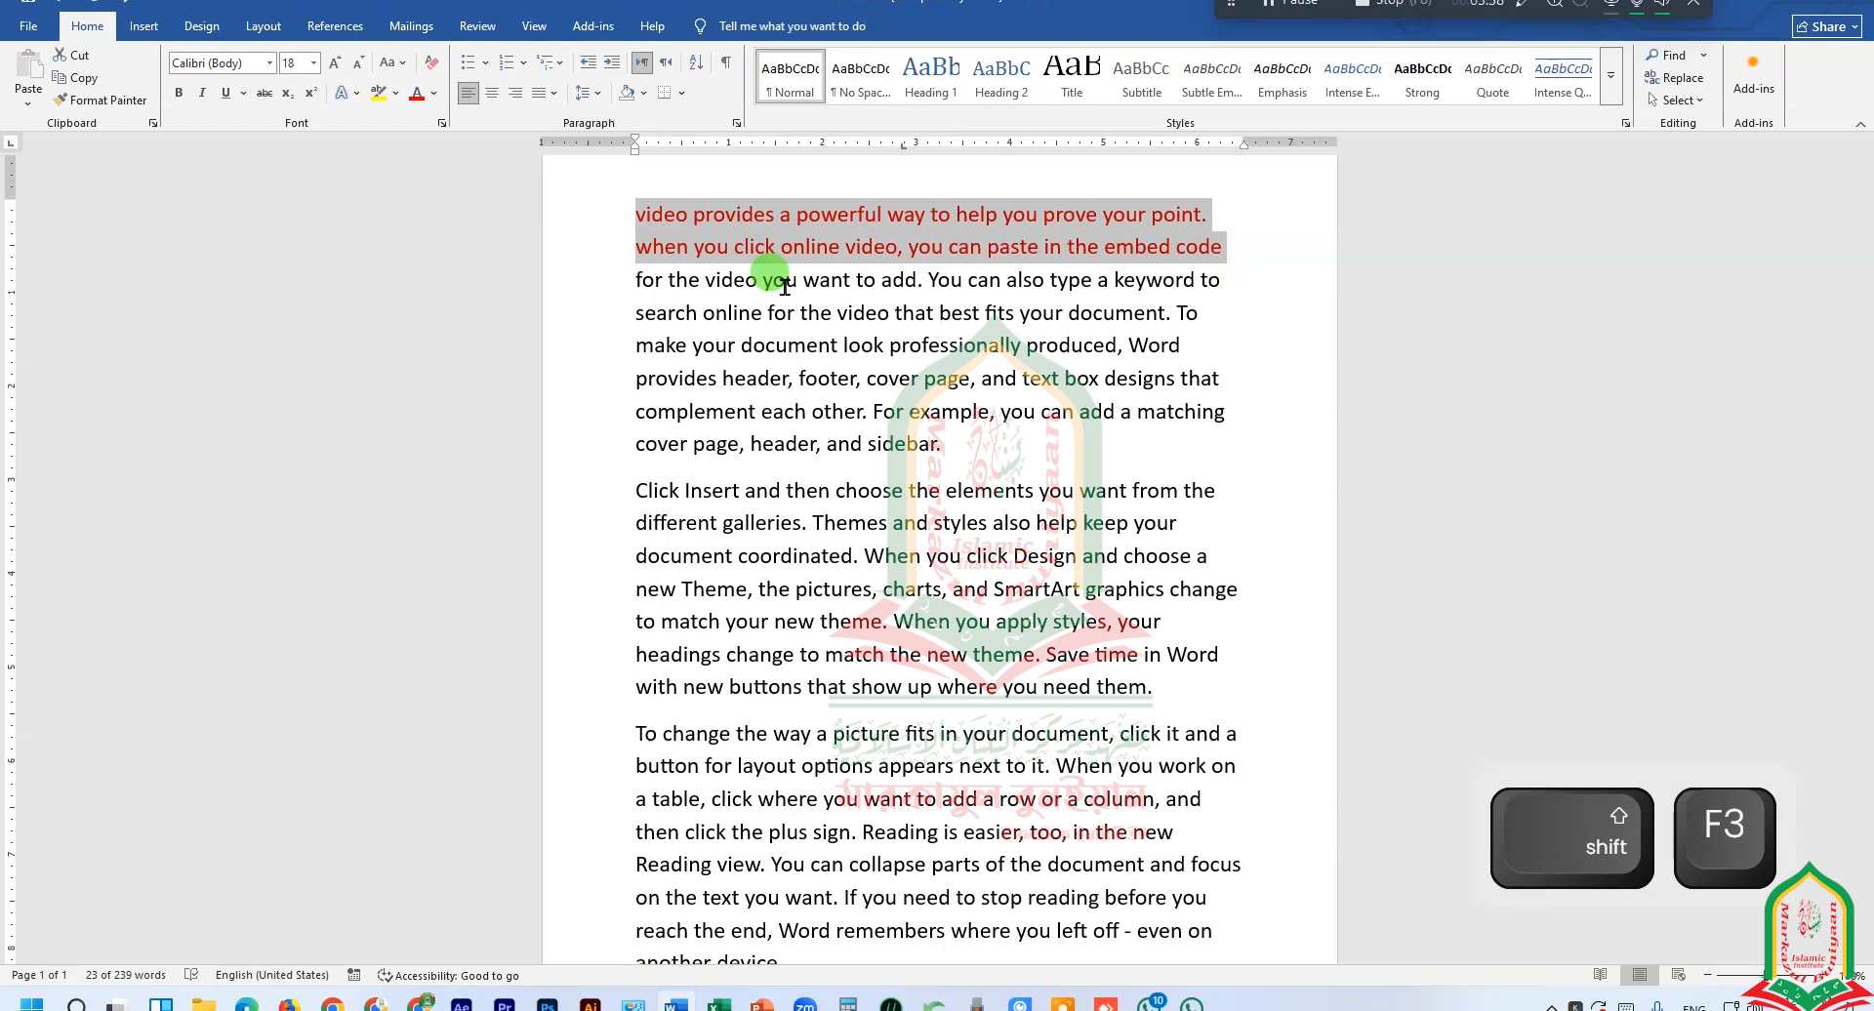
key(shift+F3)
key(shift+F3)
key(shift+F3)
key(shift+F3)
key(shift+F3)
key(shift+F3)
key(shift+F3)
key(shift+F3)
key(shift+F3)
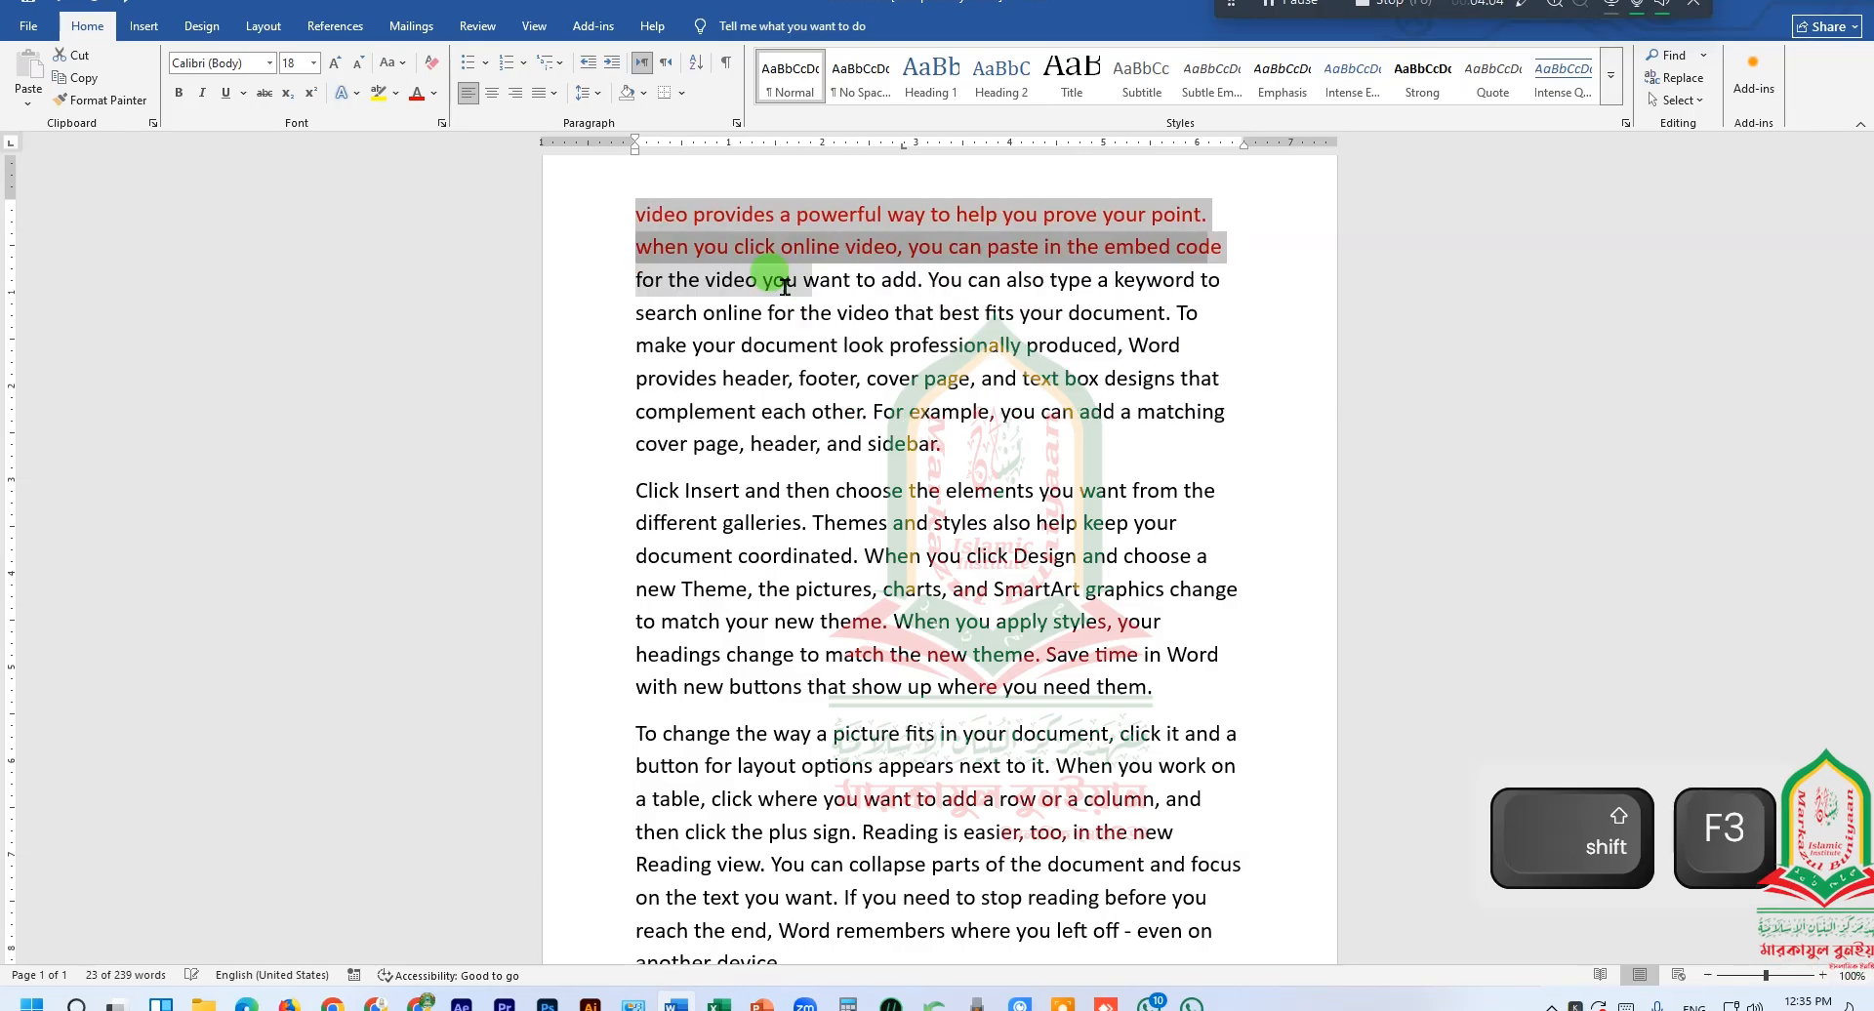
key(shift+F3)
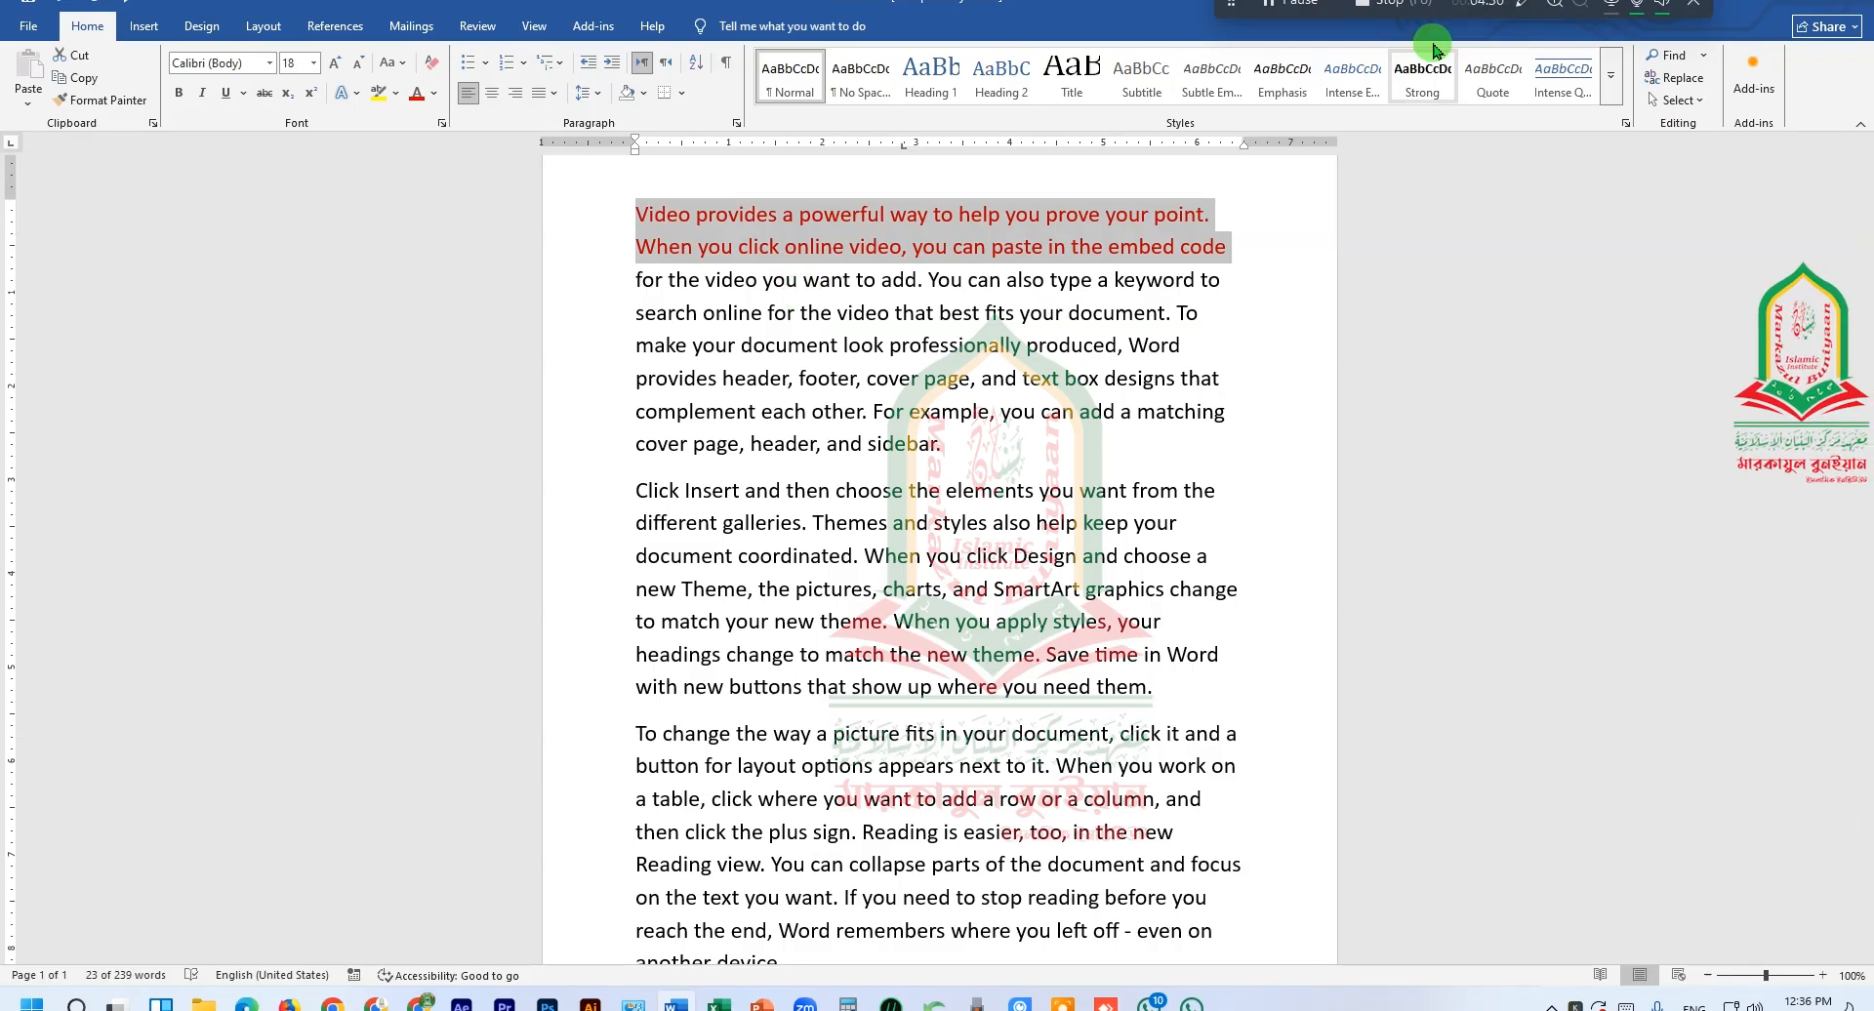
- Deselect the red passage and place the cursor at the end of the last paragraph
click(1268, 4)
click(1235, 454)
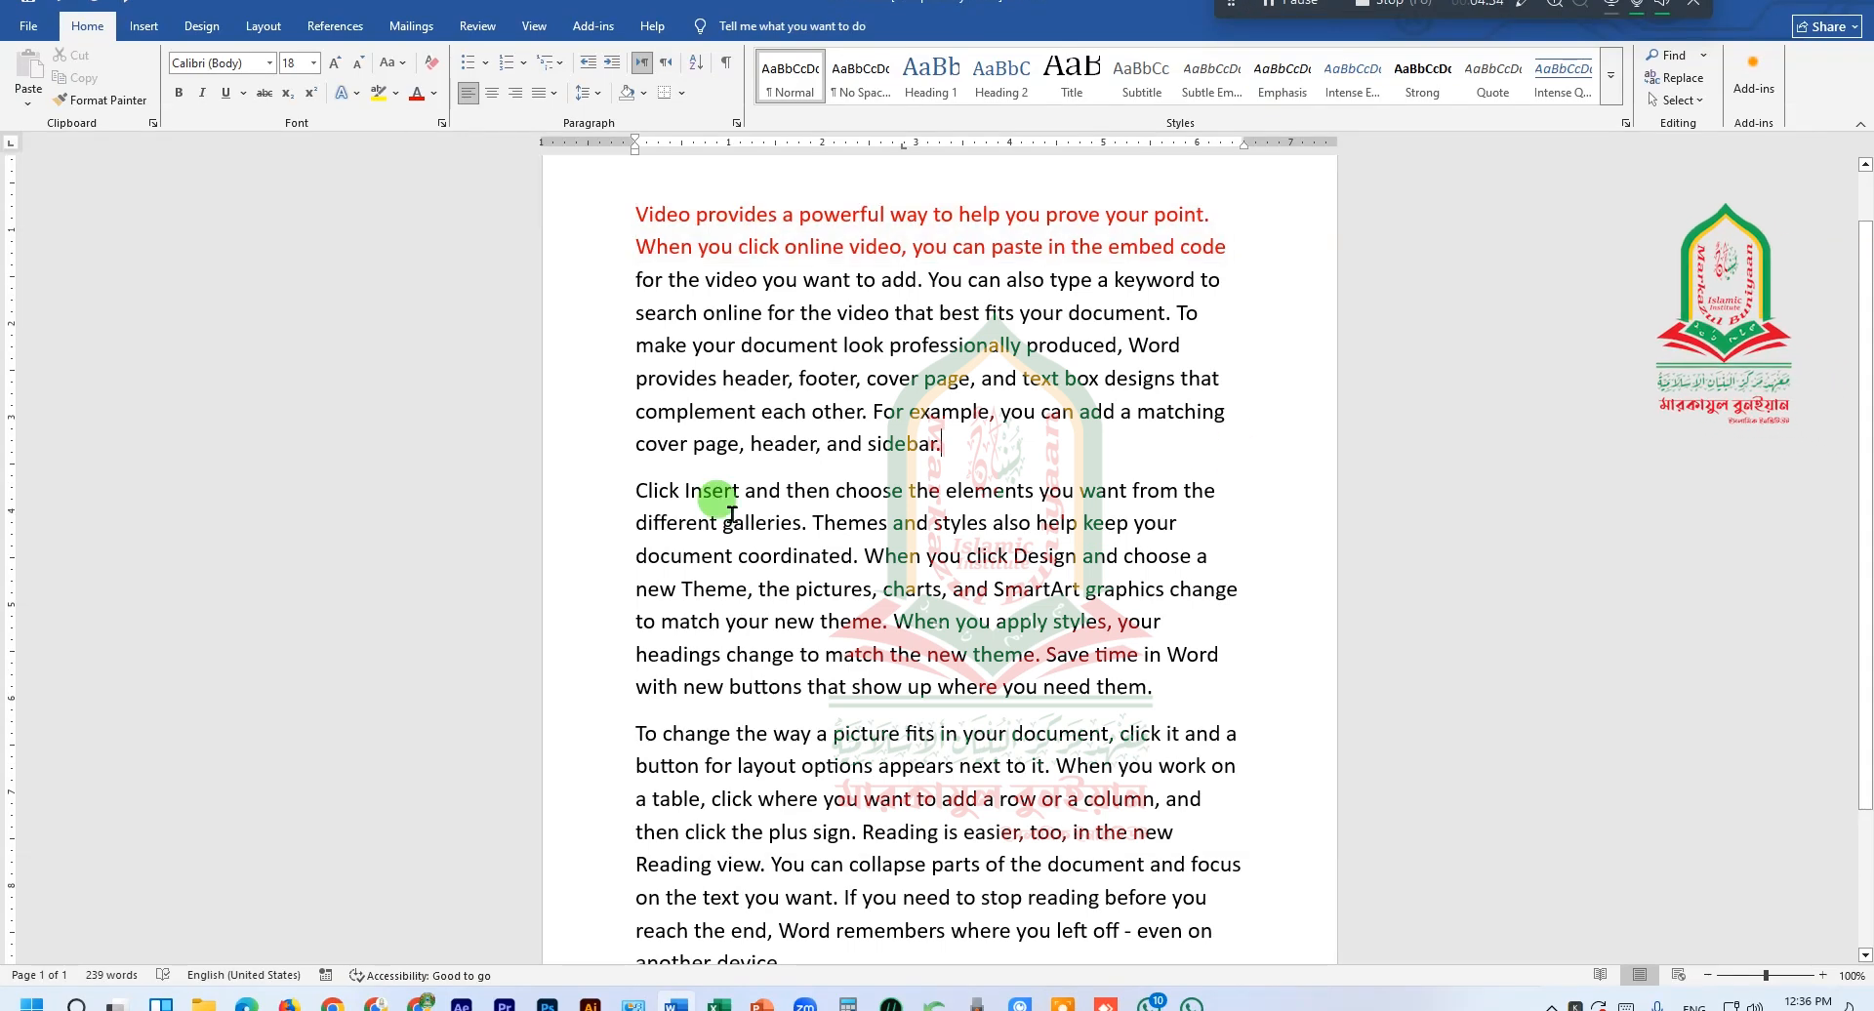
scroll(732, 515, down, 2)
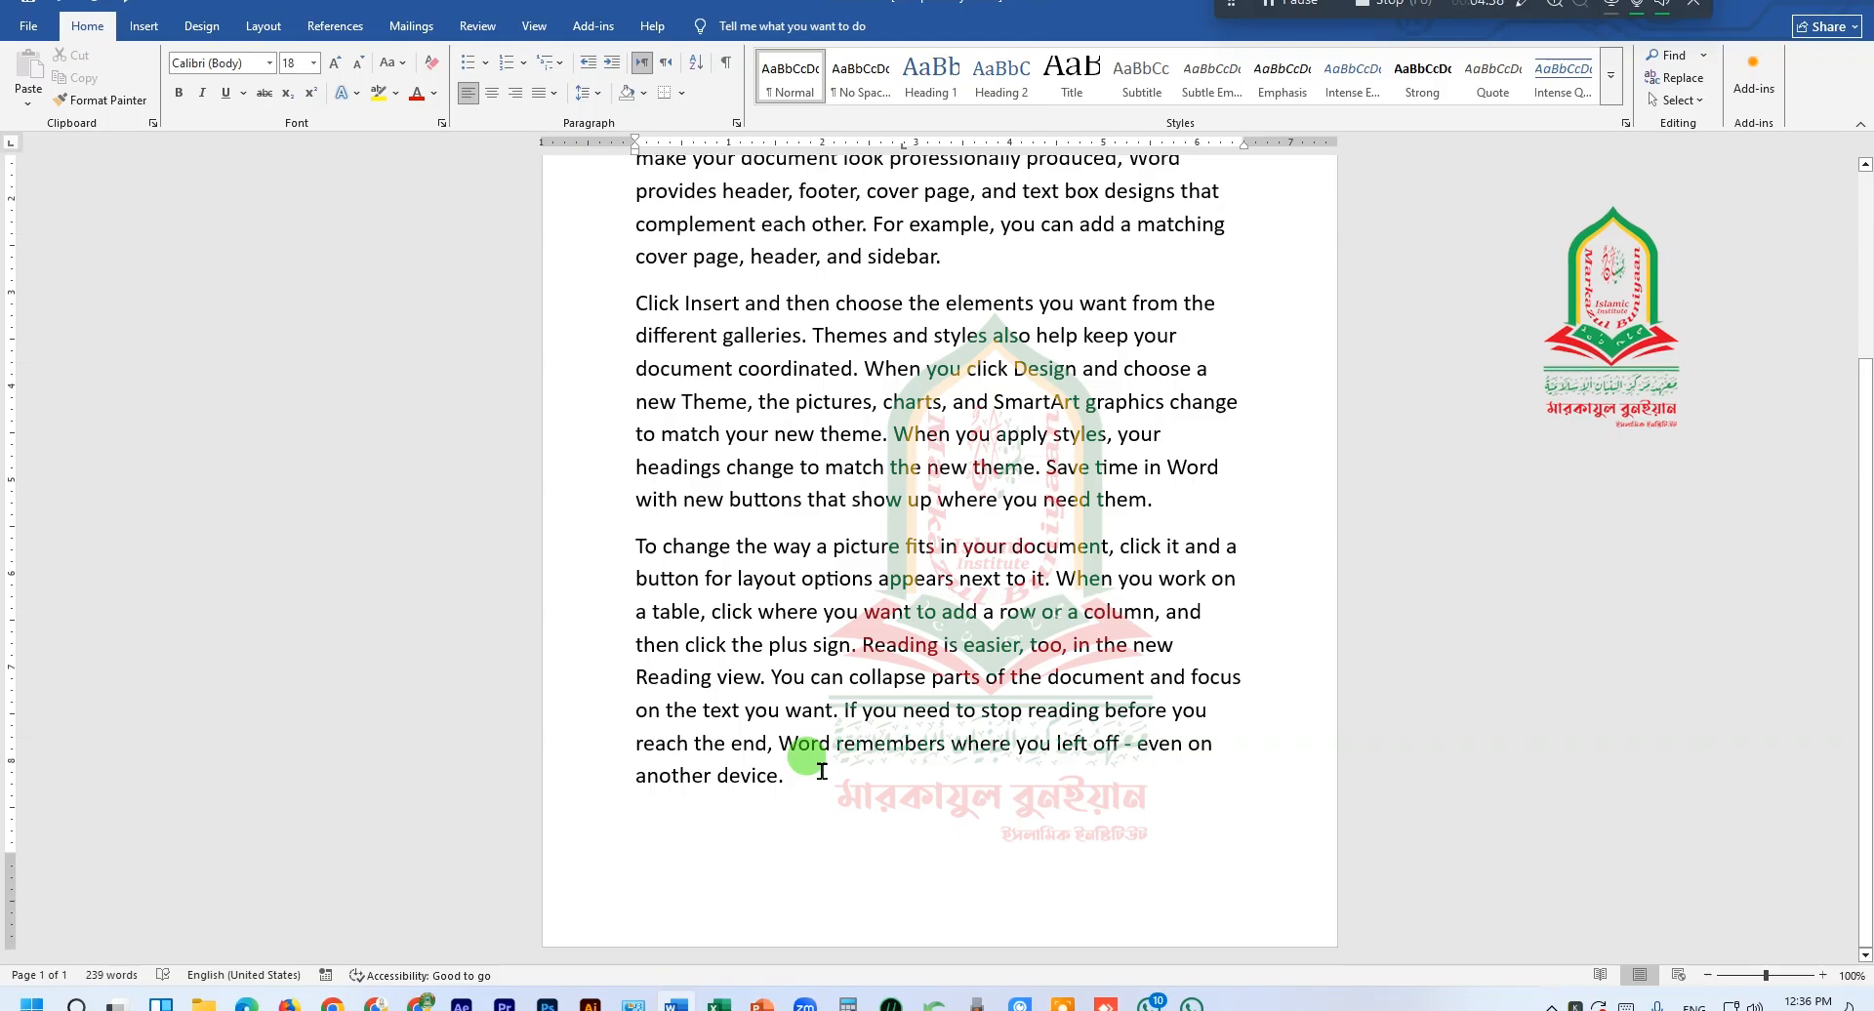
scroll(822, 771, up, 2)
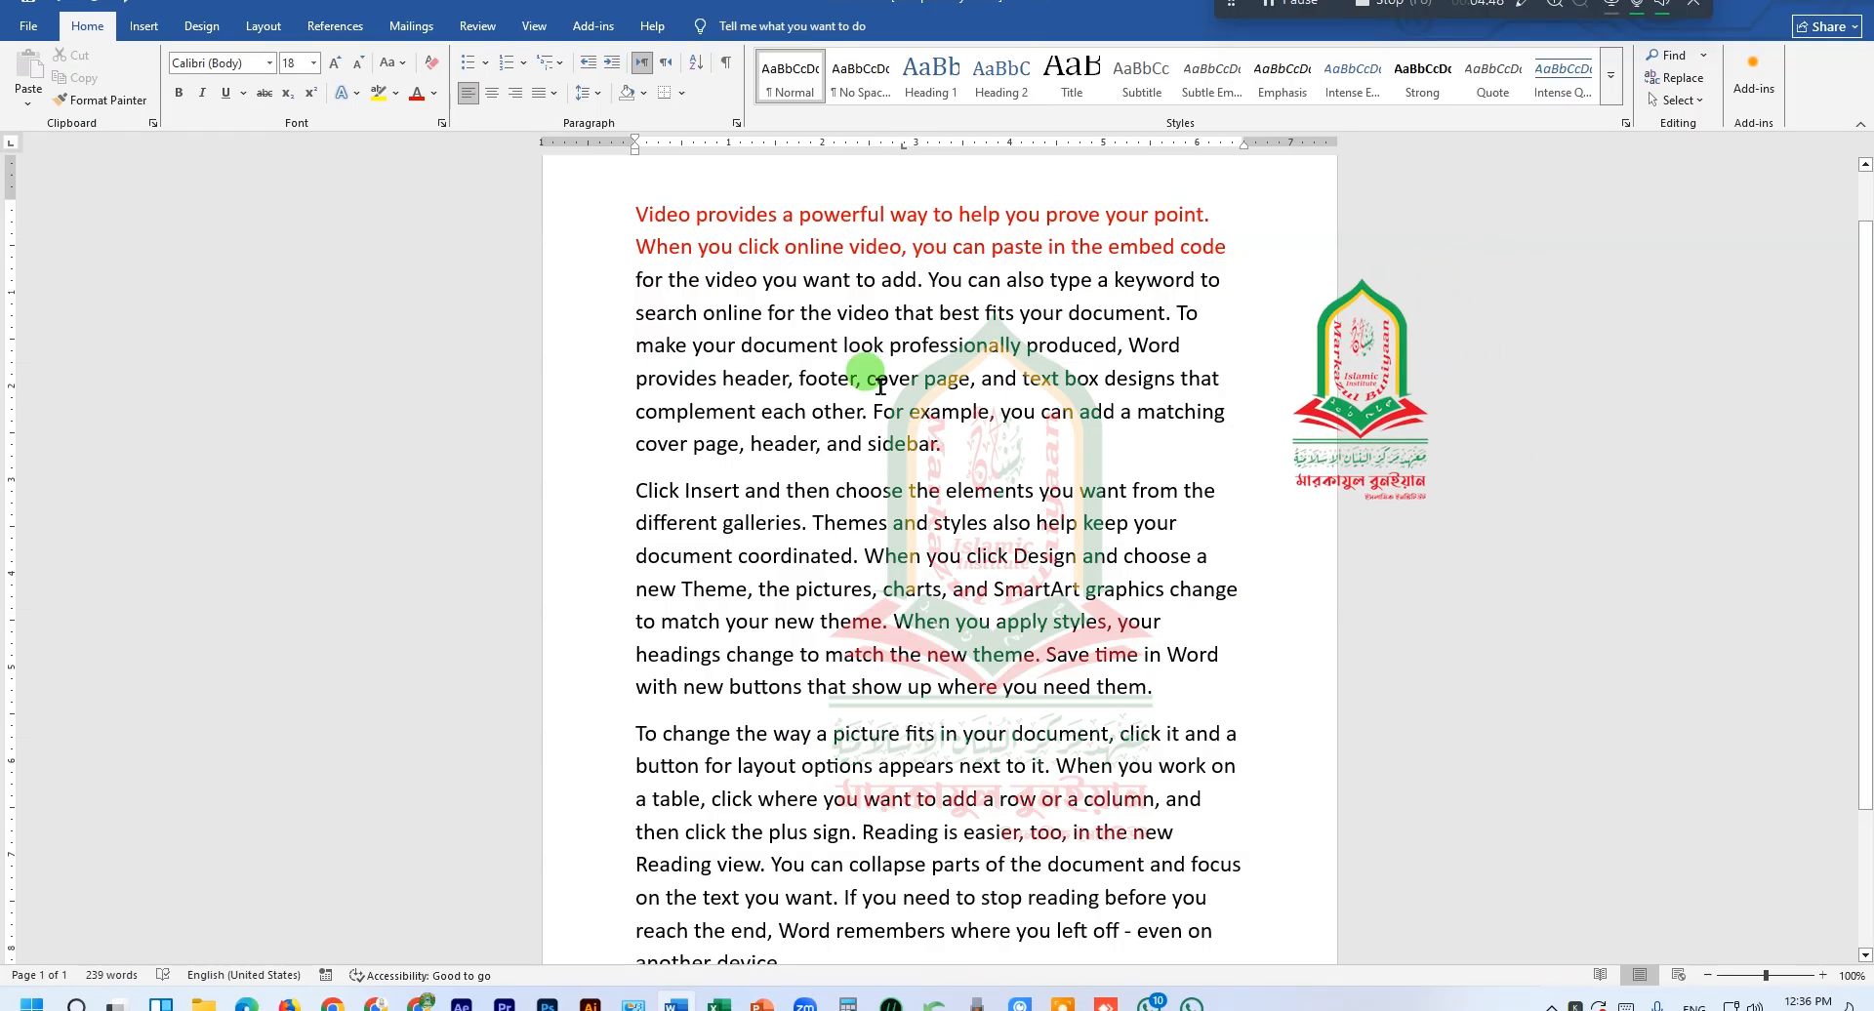
scroll(858, 585, down, 3)
click(816, 792)
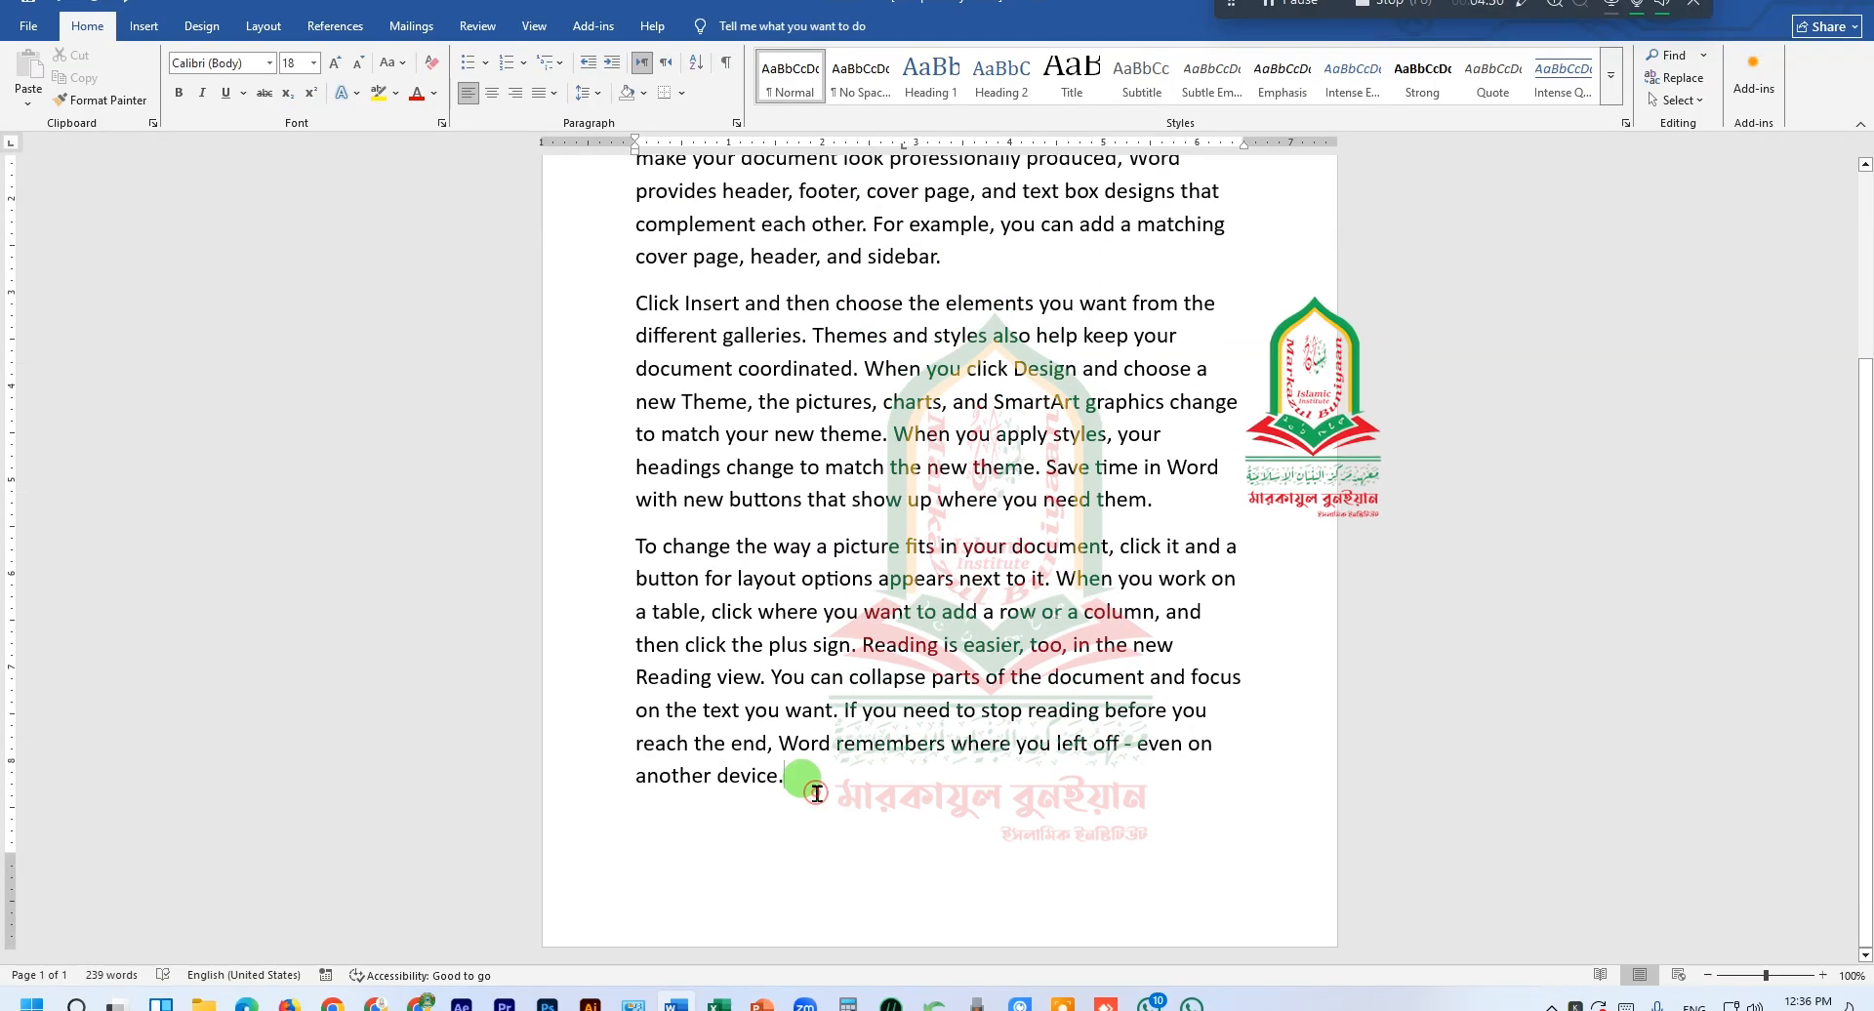
- Delete the whole last paragraph, which begins "To change the way a picture fits in your document"
key(Return)
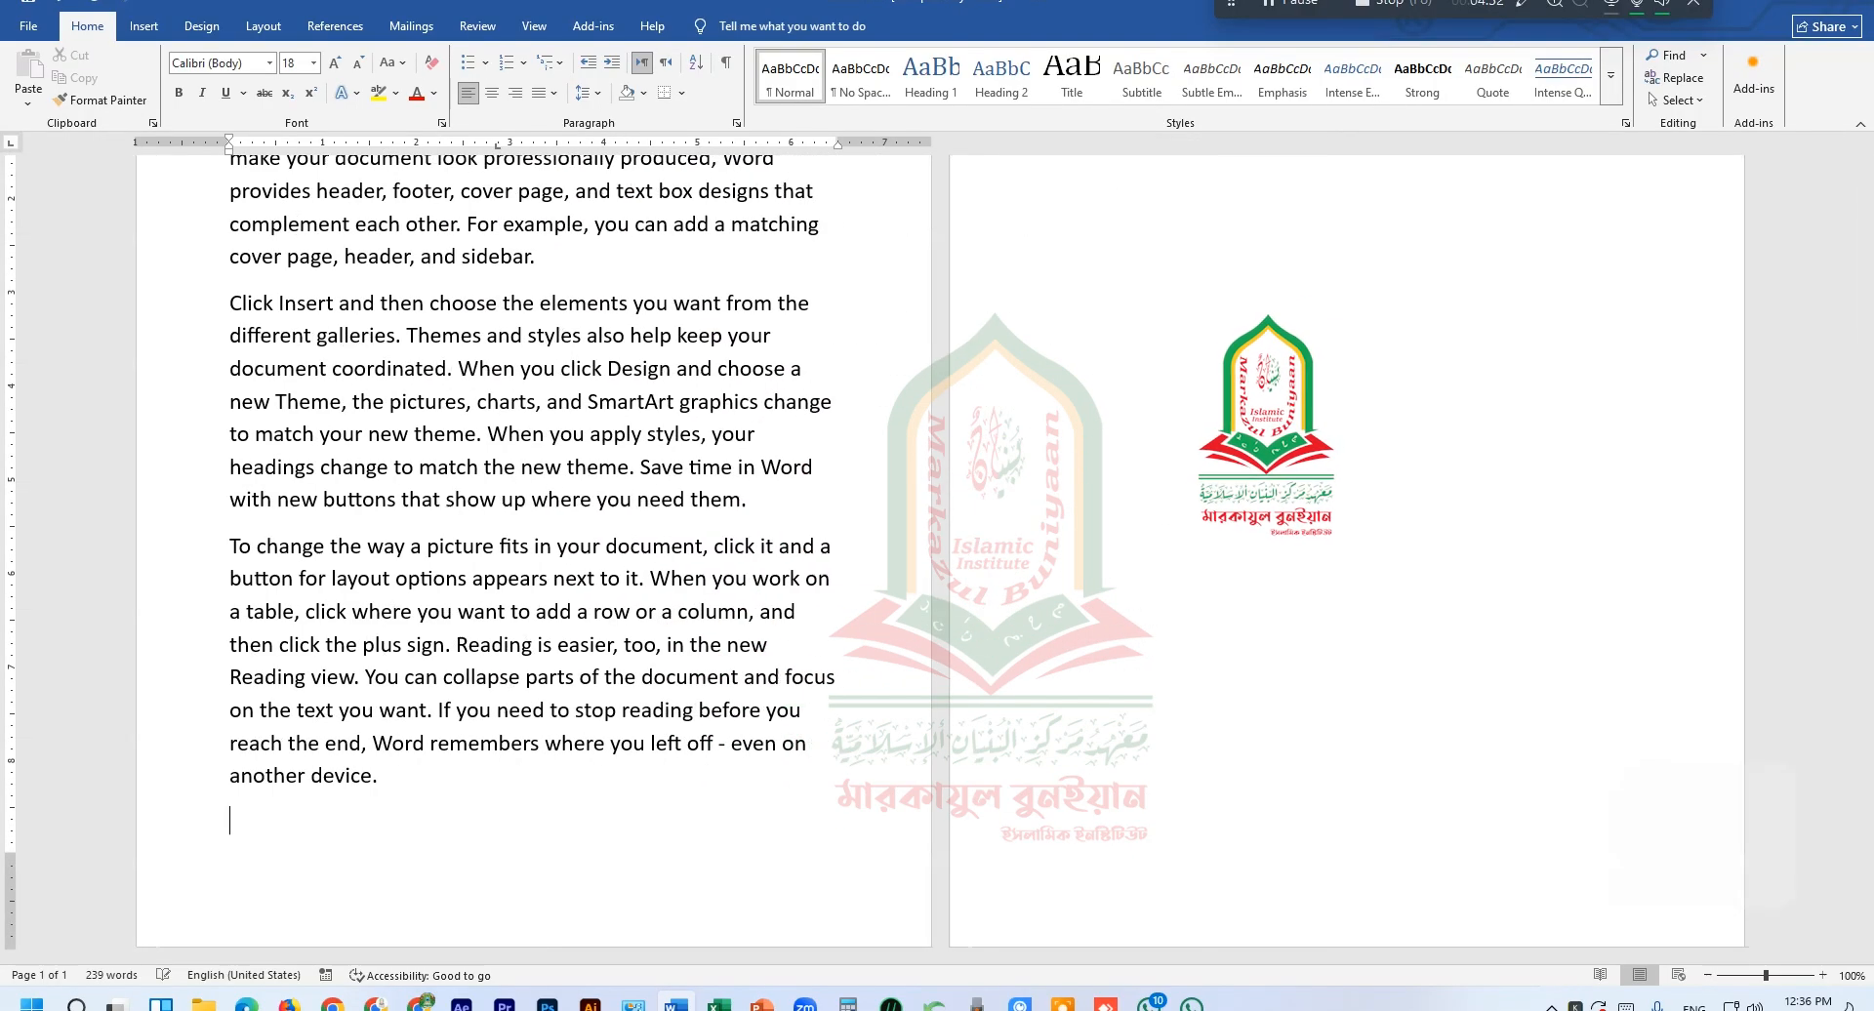
key(BackSpace)
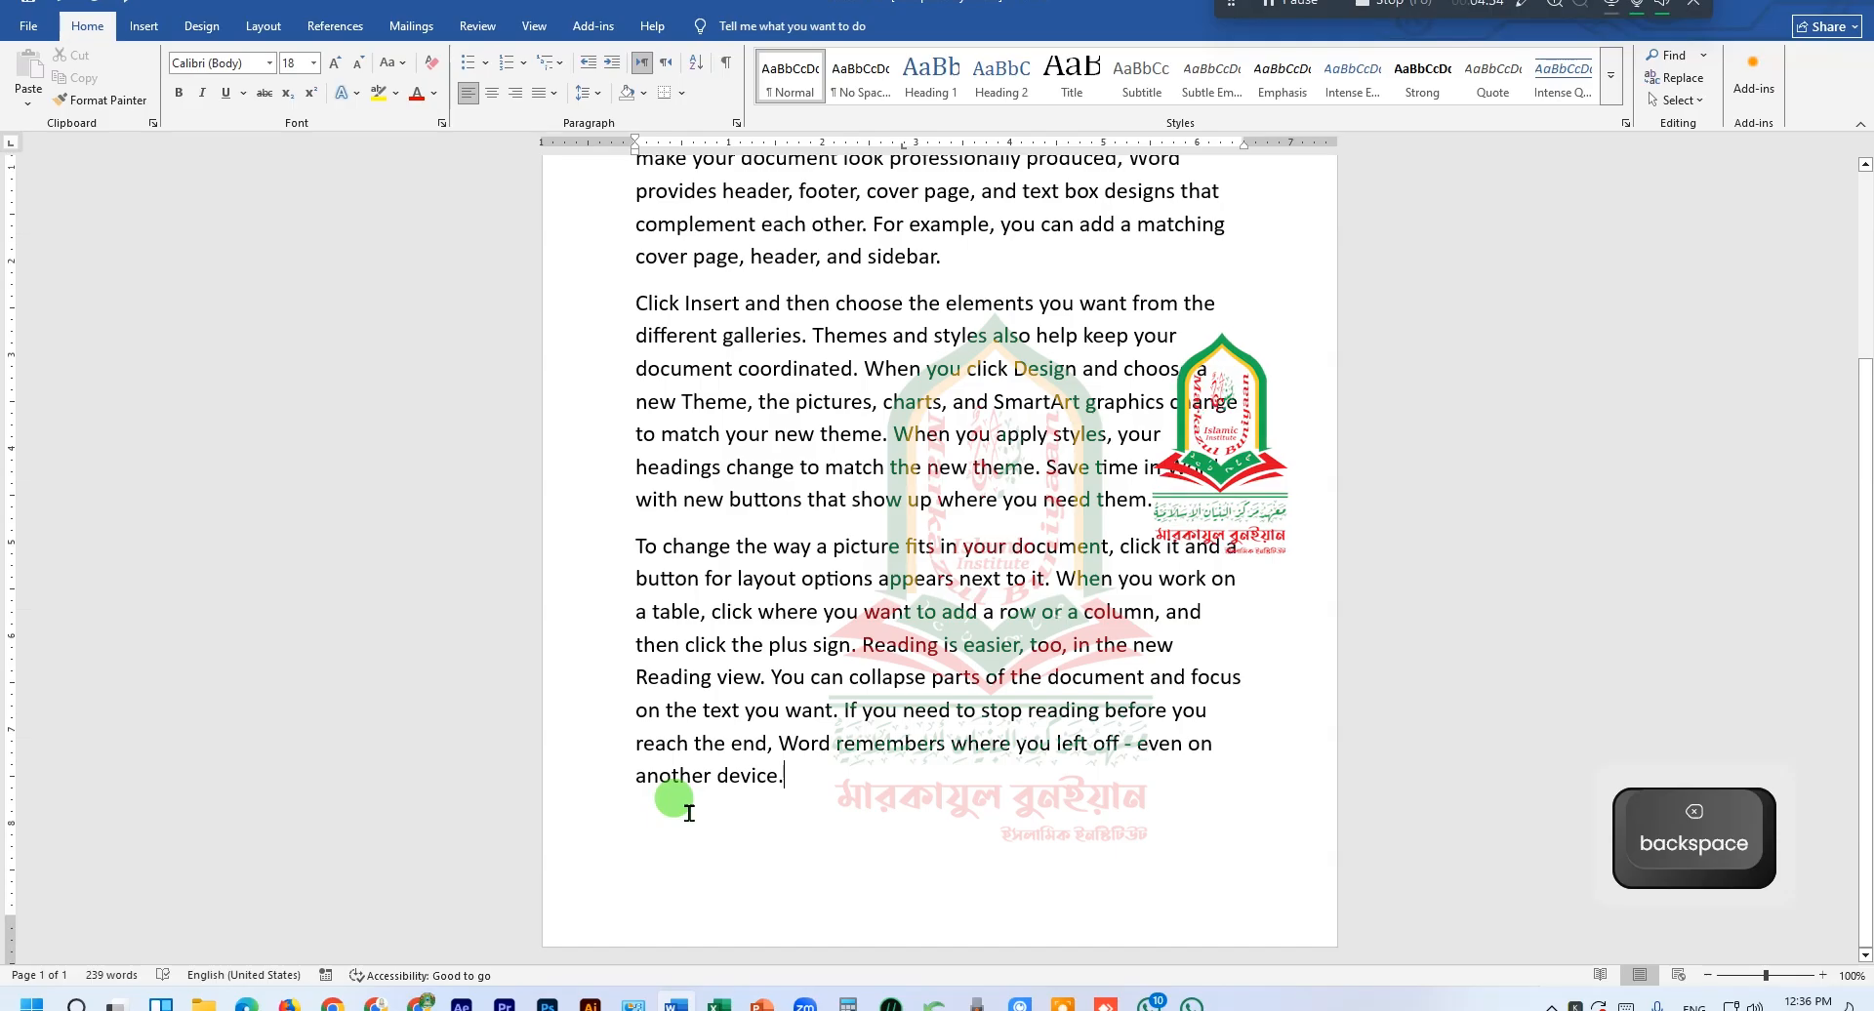
scroll(688, 812, up, 3)
click(627, 721)
drag(699, 783, 855, 781)
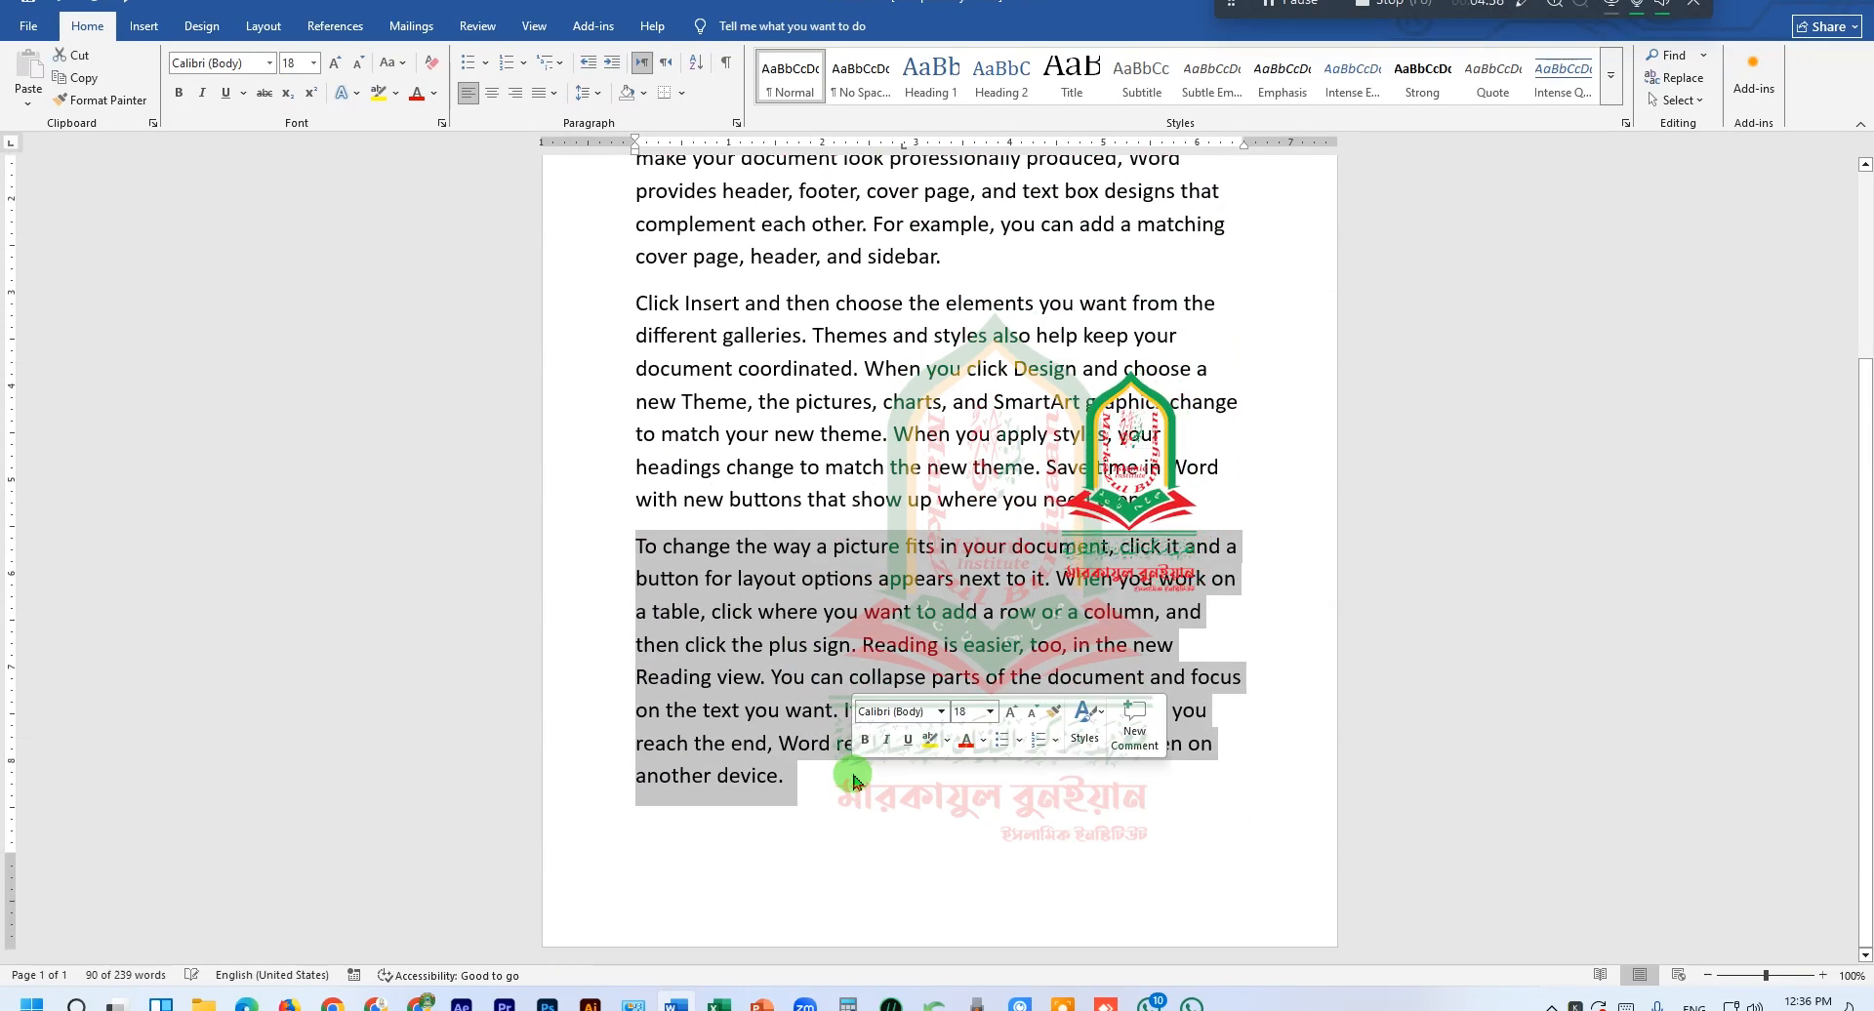
key(BackSpace)
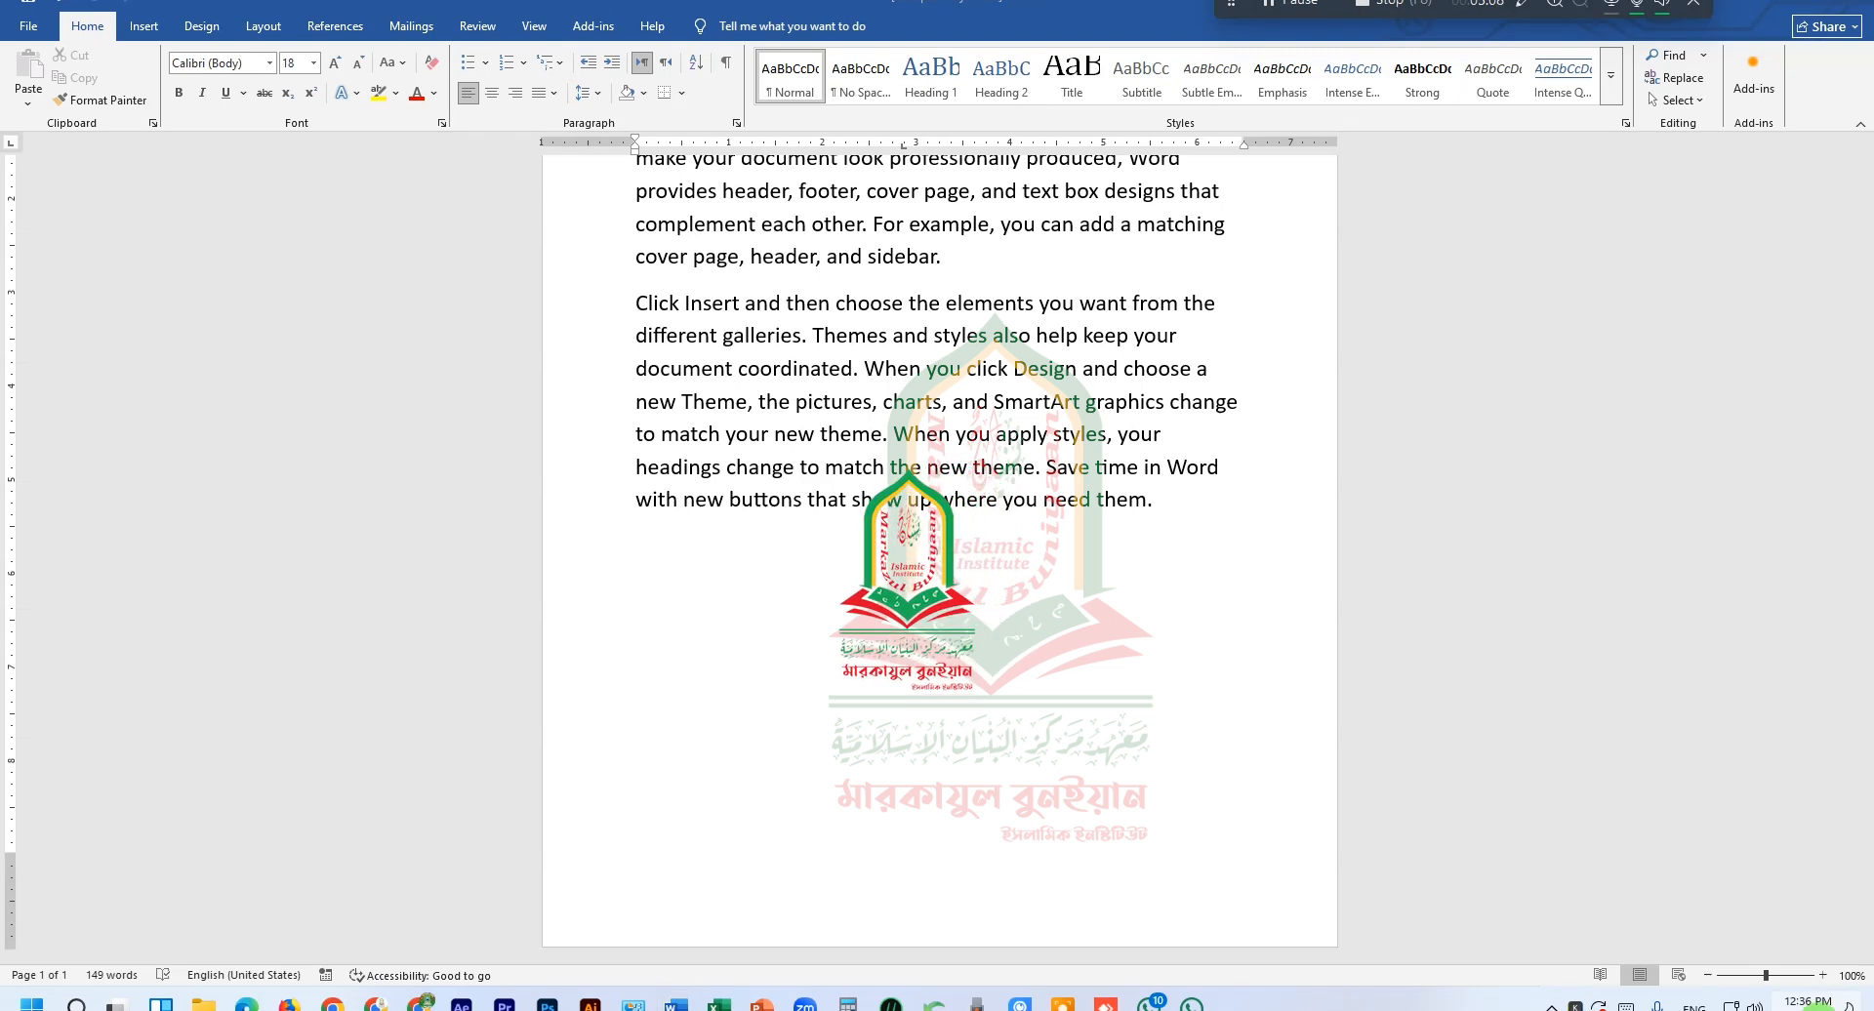
- Check today's date in the system calendar, dismissing the WhatsApp notification and collapsing the calendar before returning to the document
click(1818, 1005)
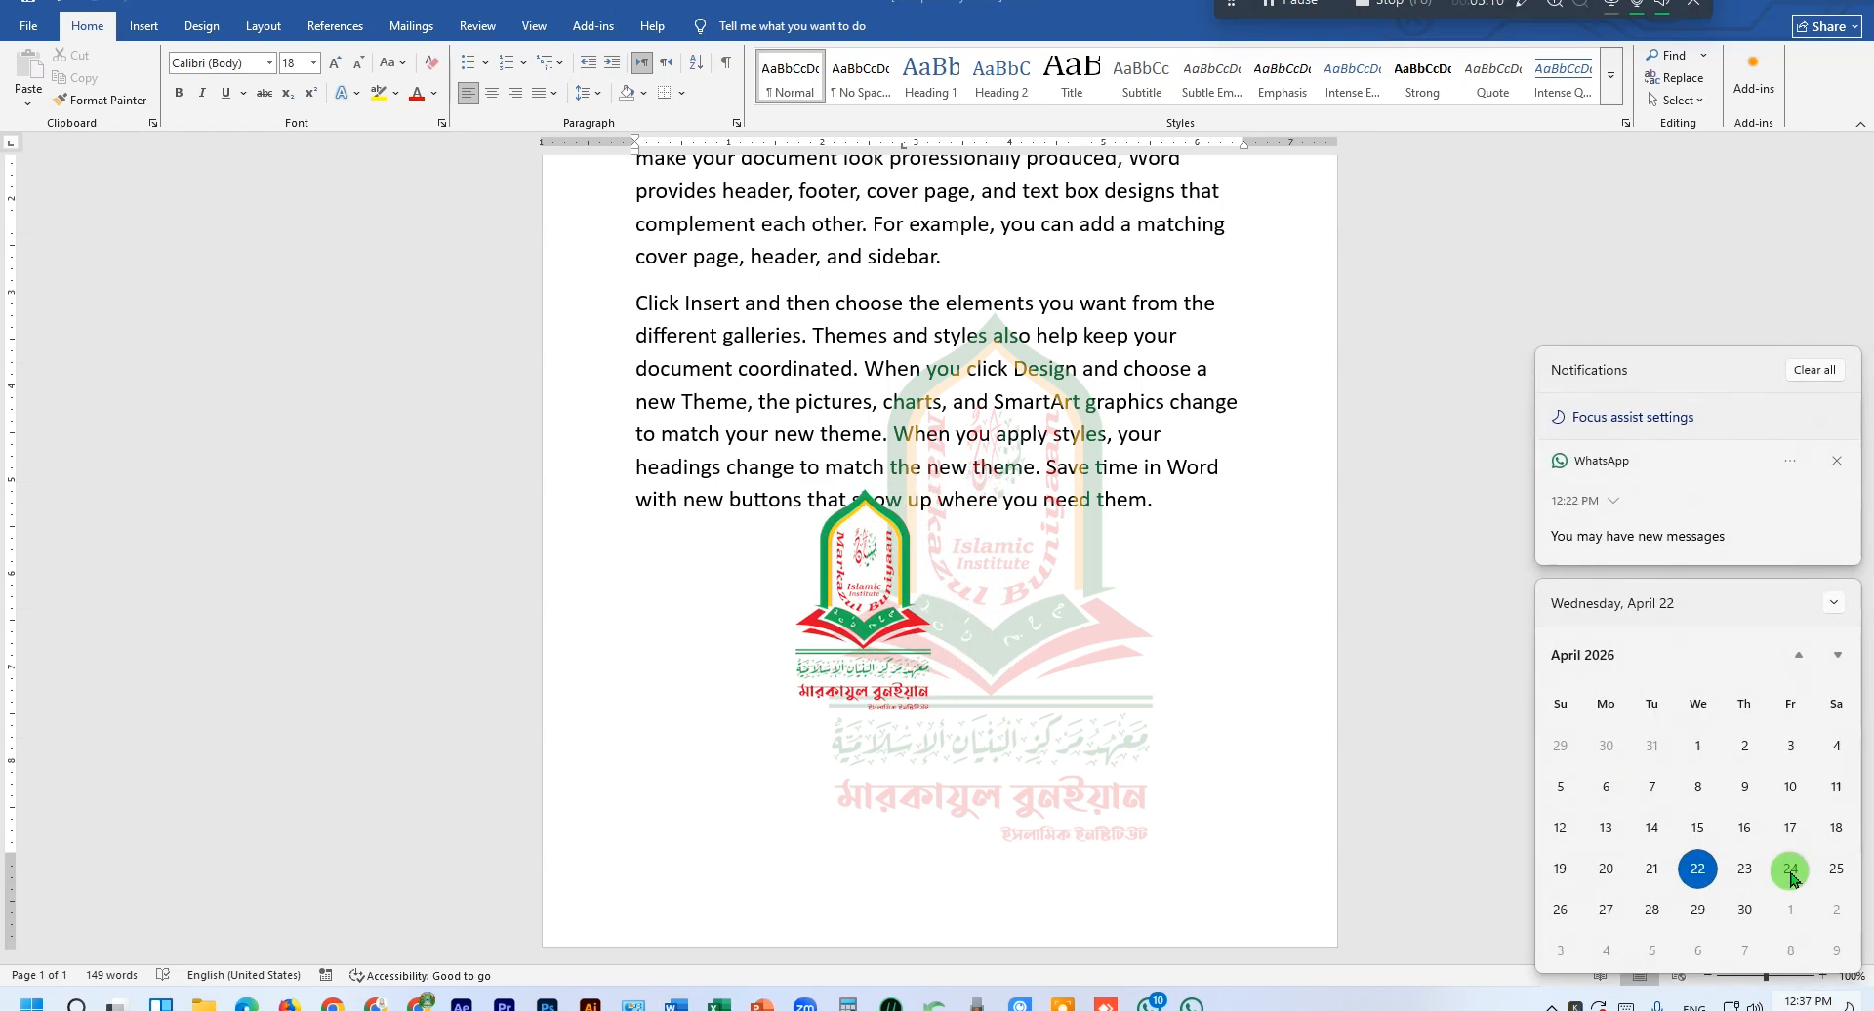
click(1836, 459)
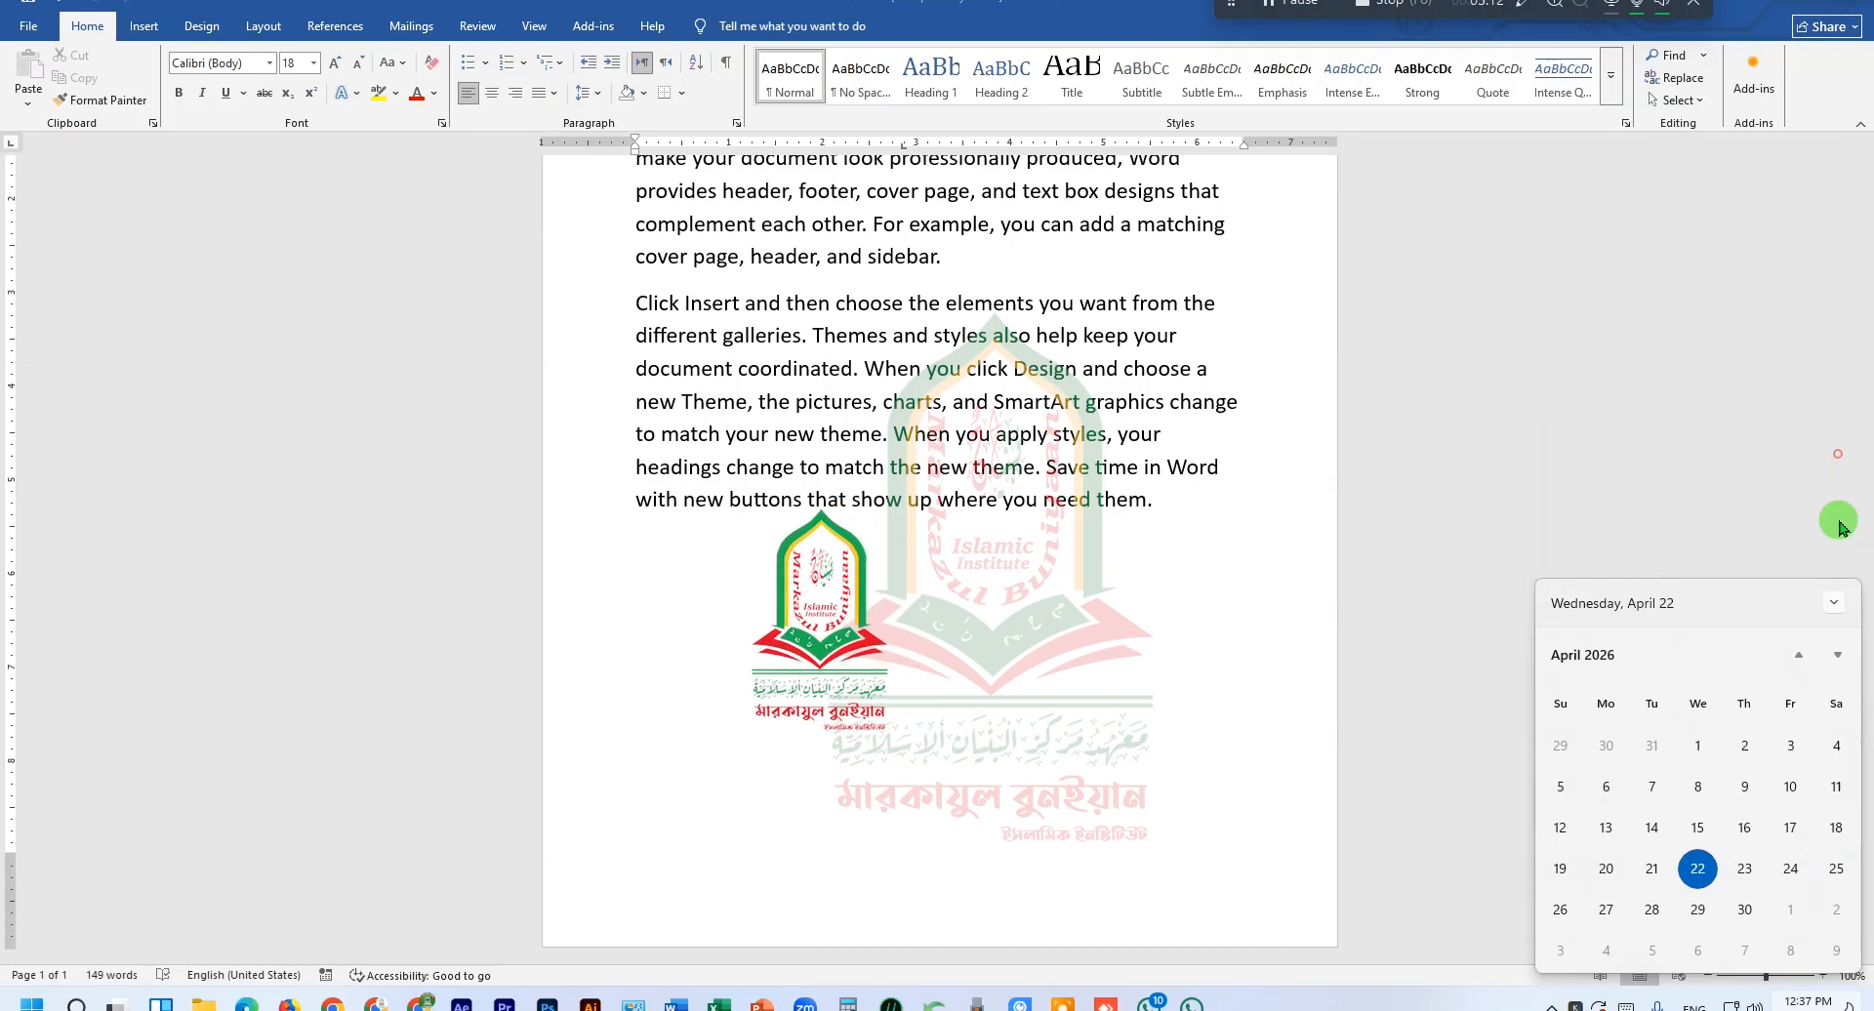
click(1834, 602)
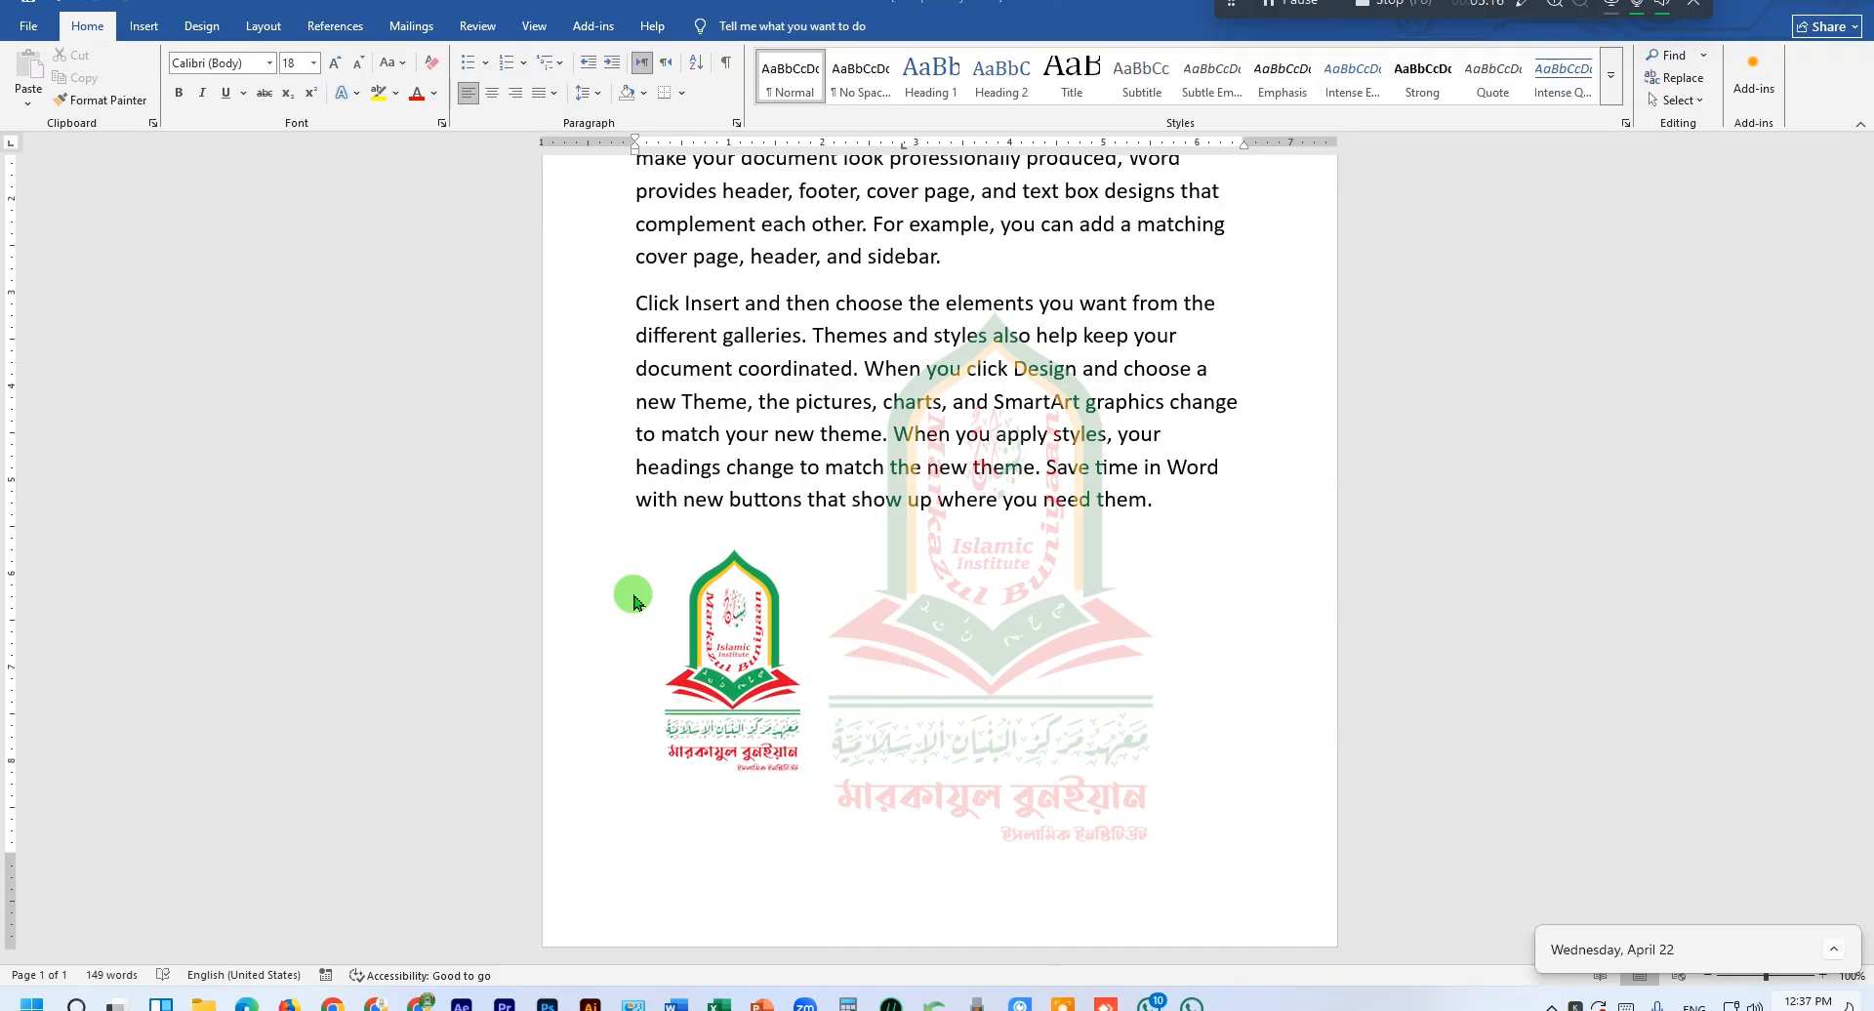
click(719, 565)
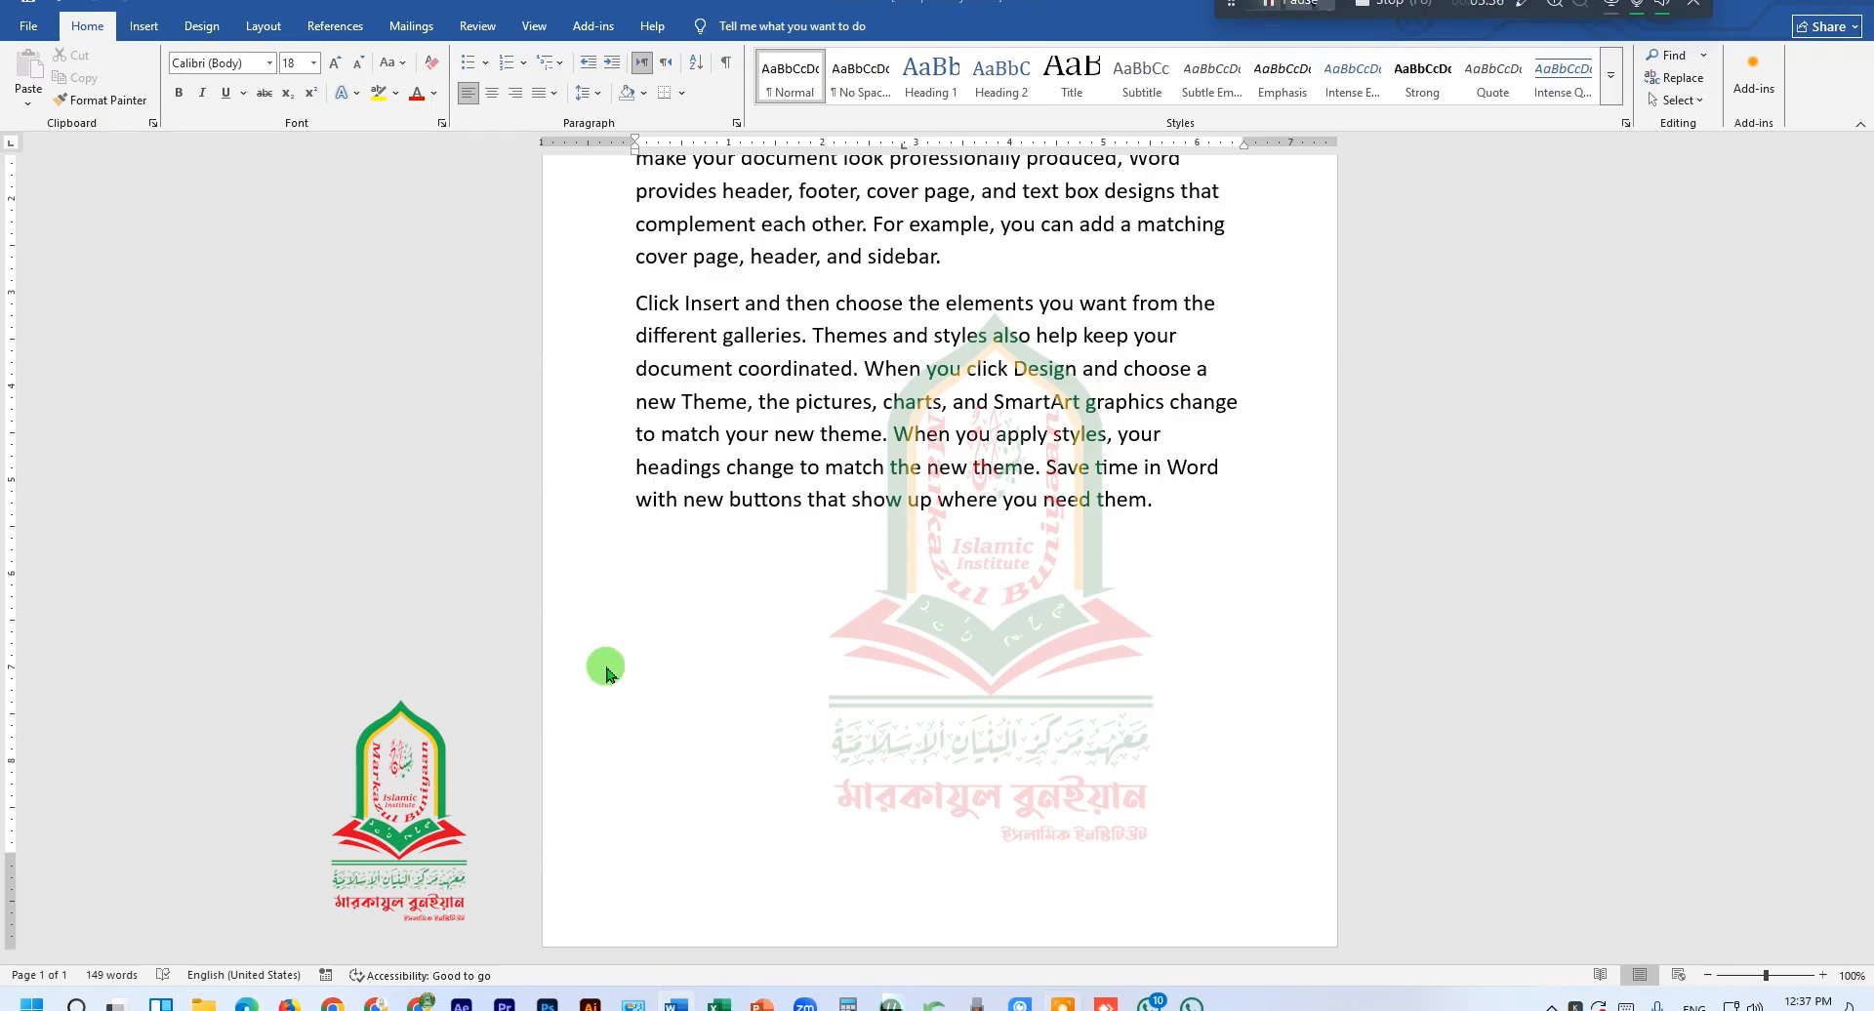
- Insert the current date on the empty line below the last paragraph and select that line
click(647, 593)
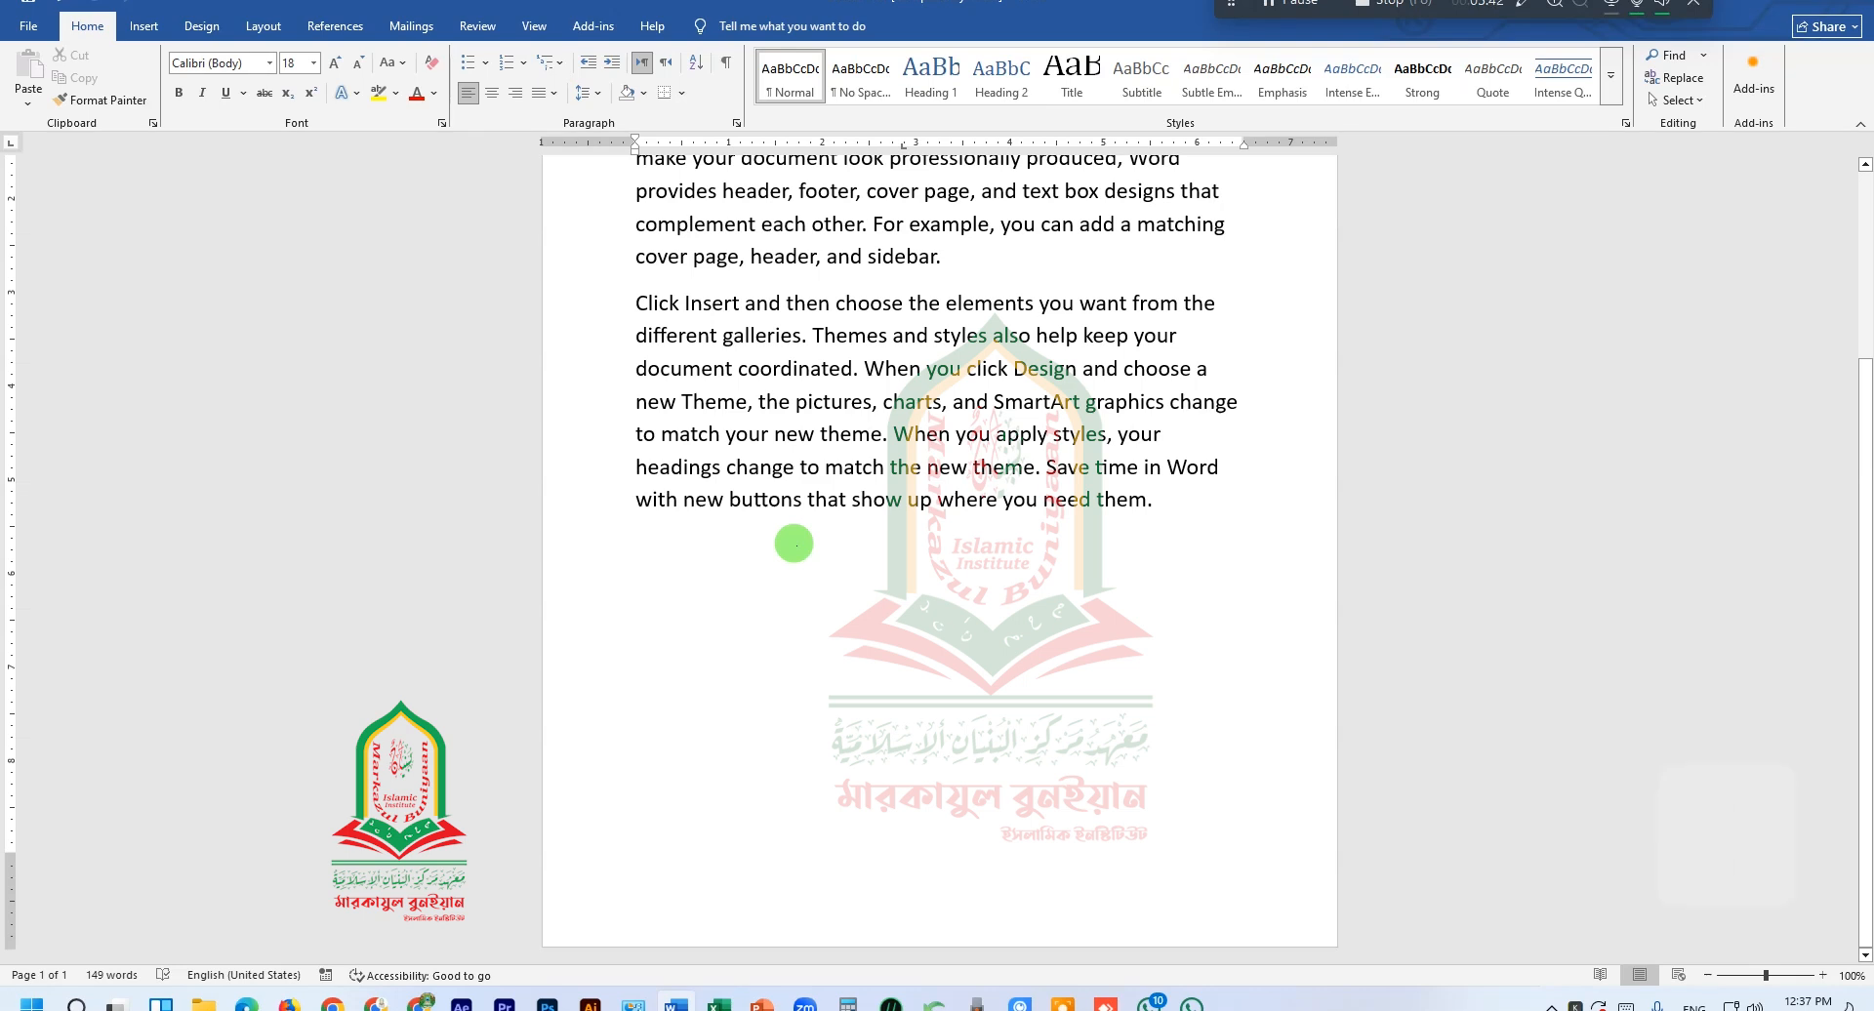
key(alt+shift)
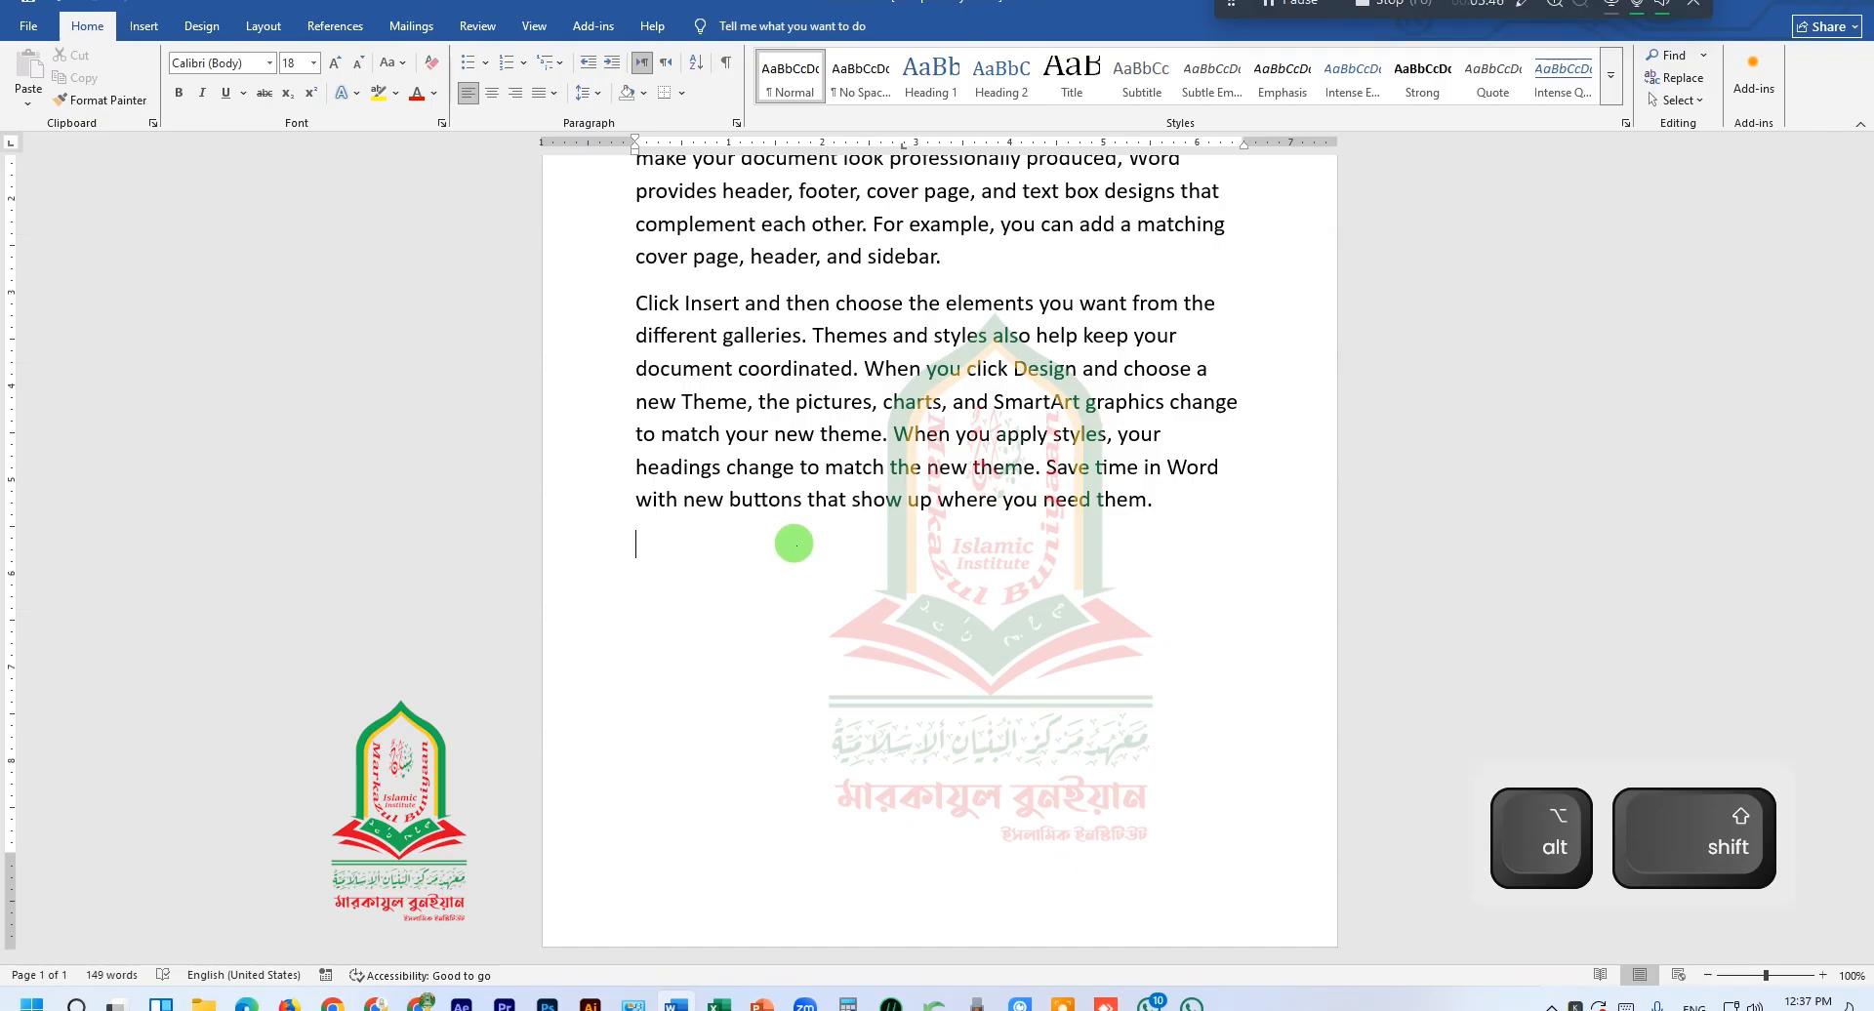
key(alt+shift+d)
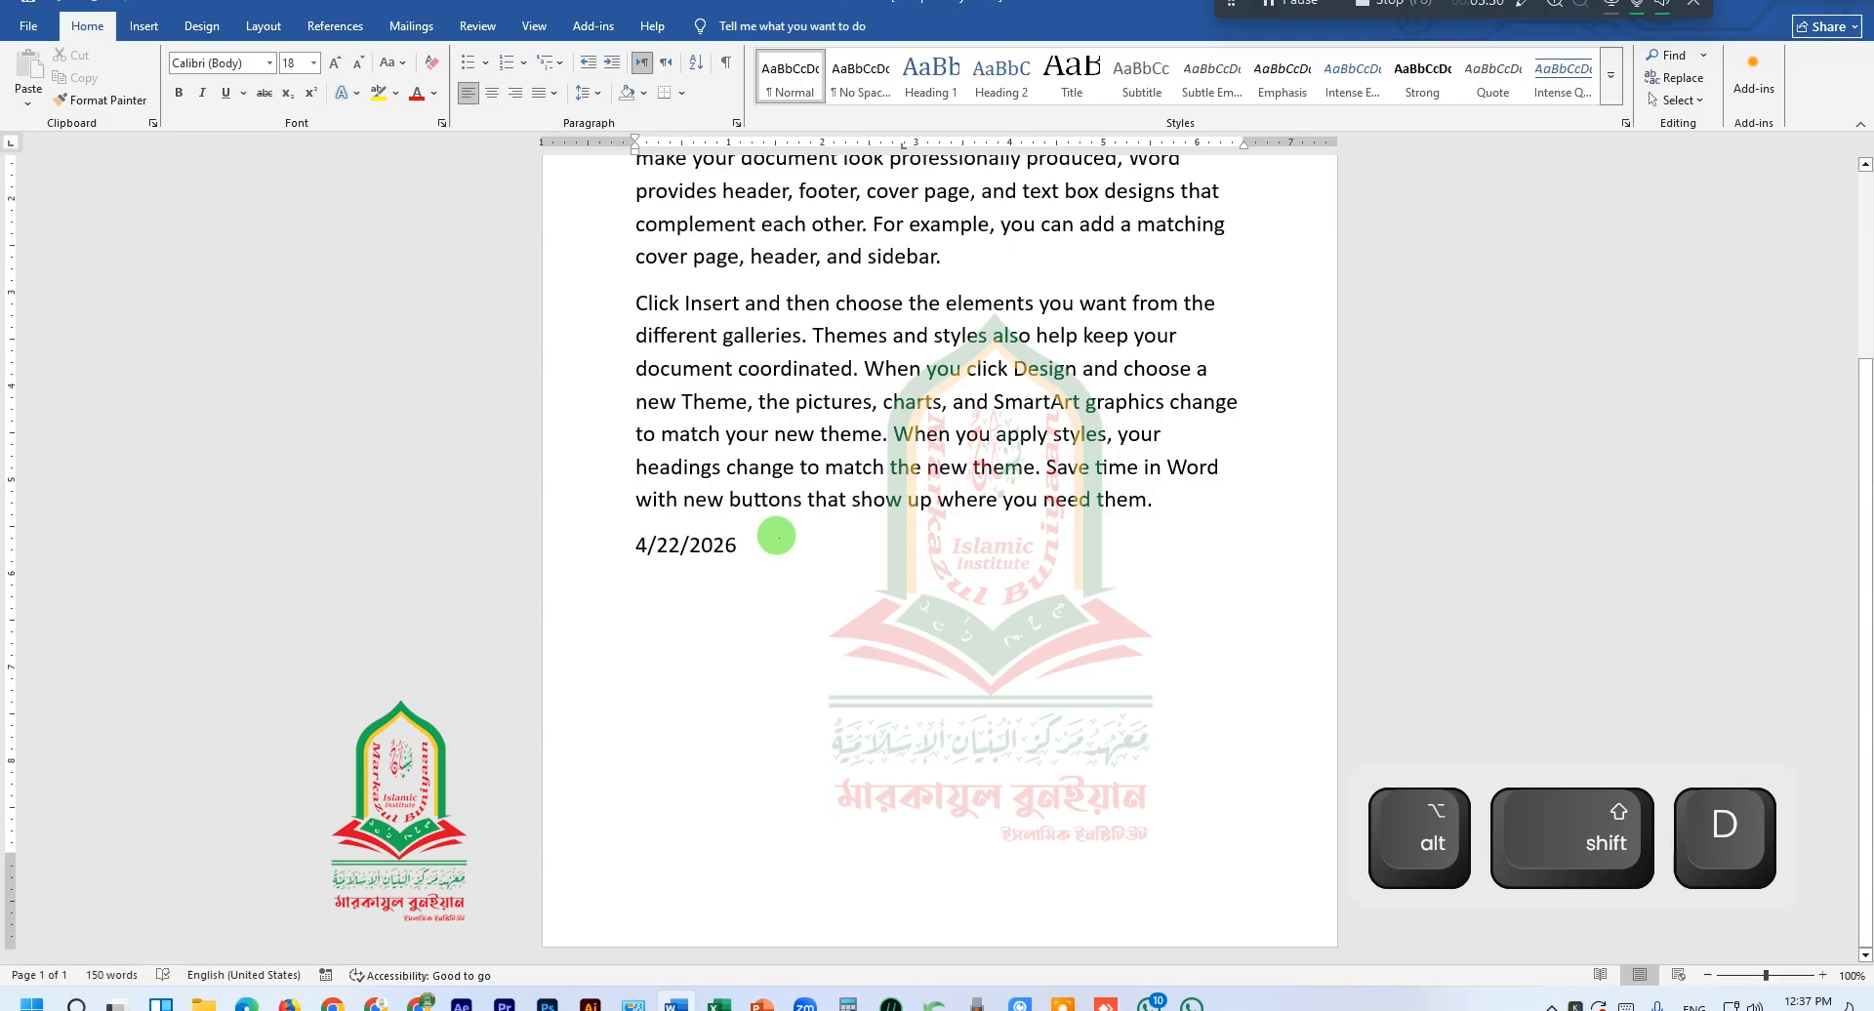
click(517, 566)
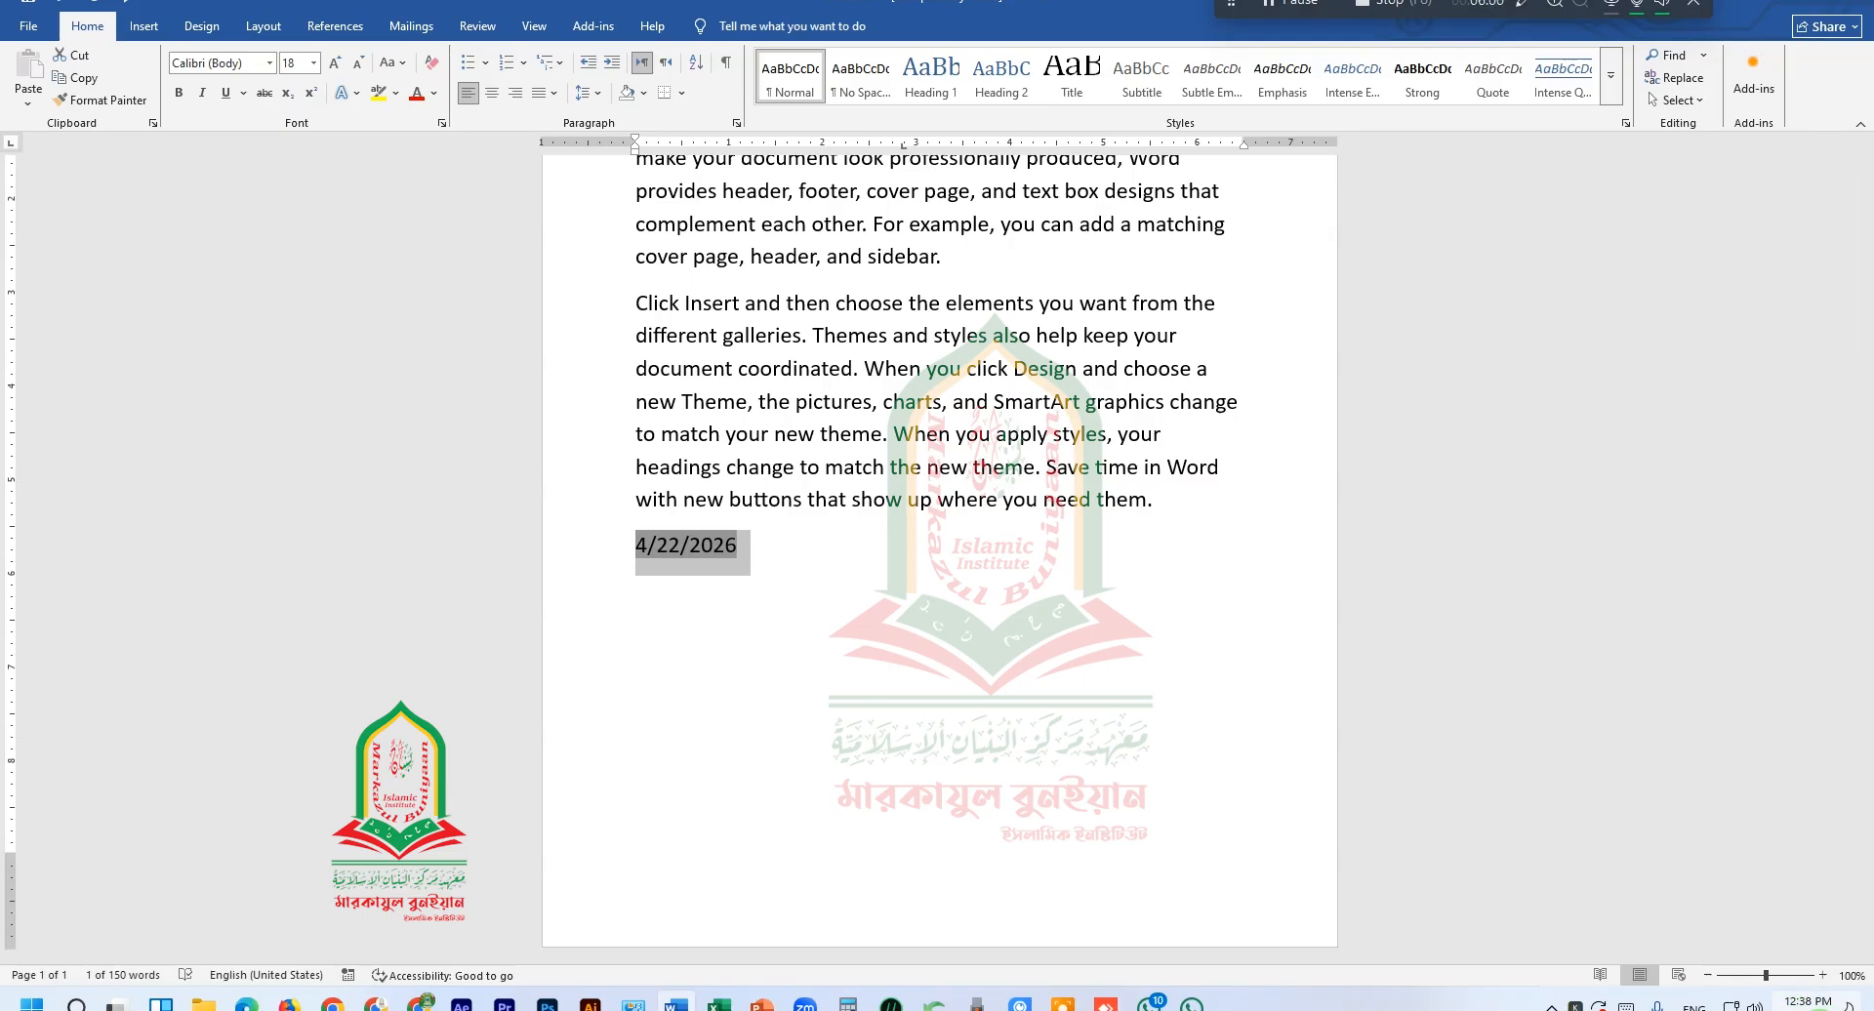
- Insert the current time on a new line below the date
click(775, 562)
key(Return)
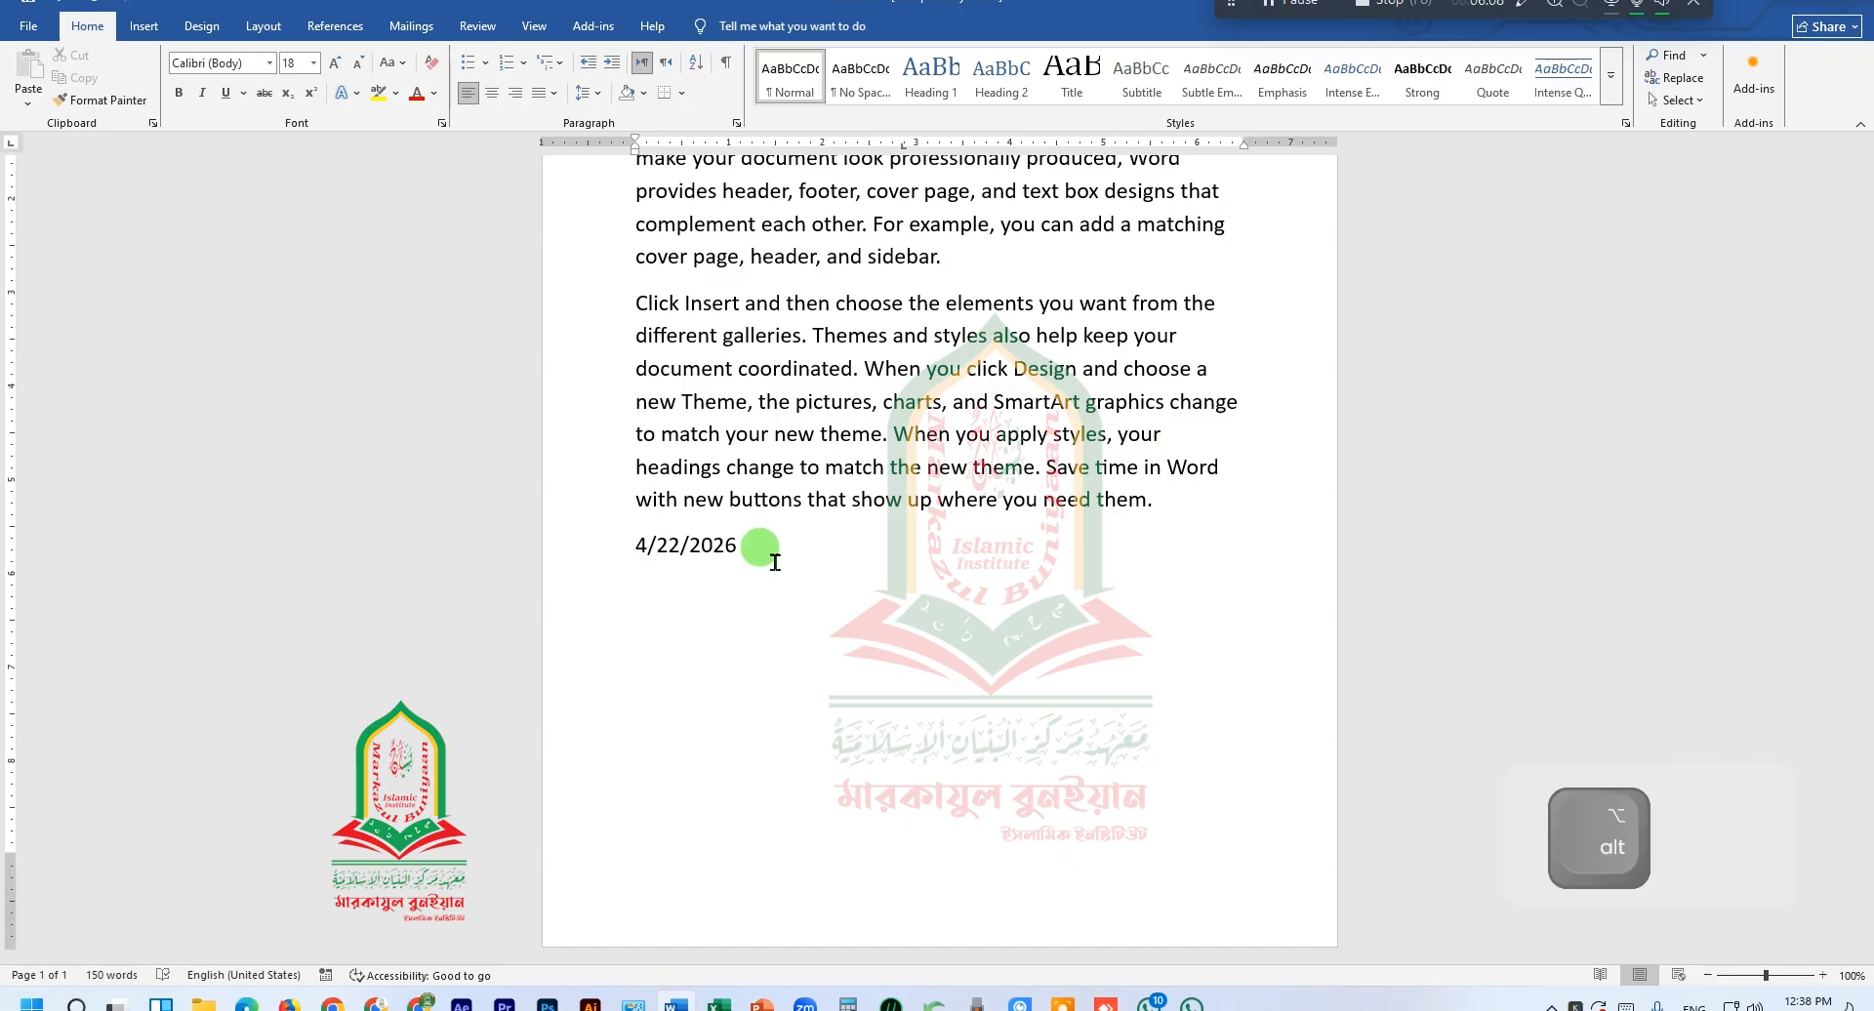
key(alt+shift+t)
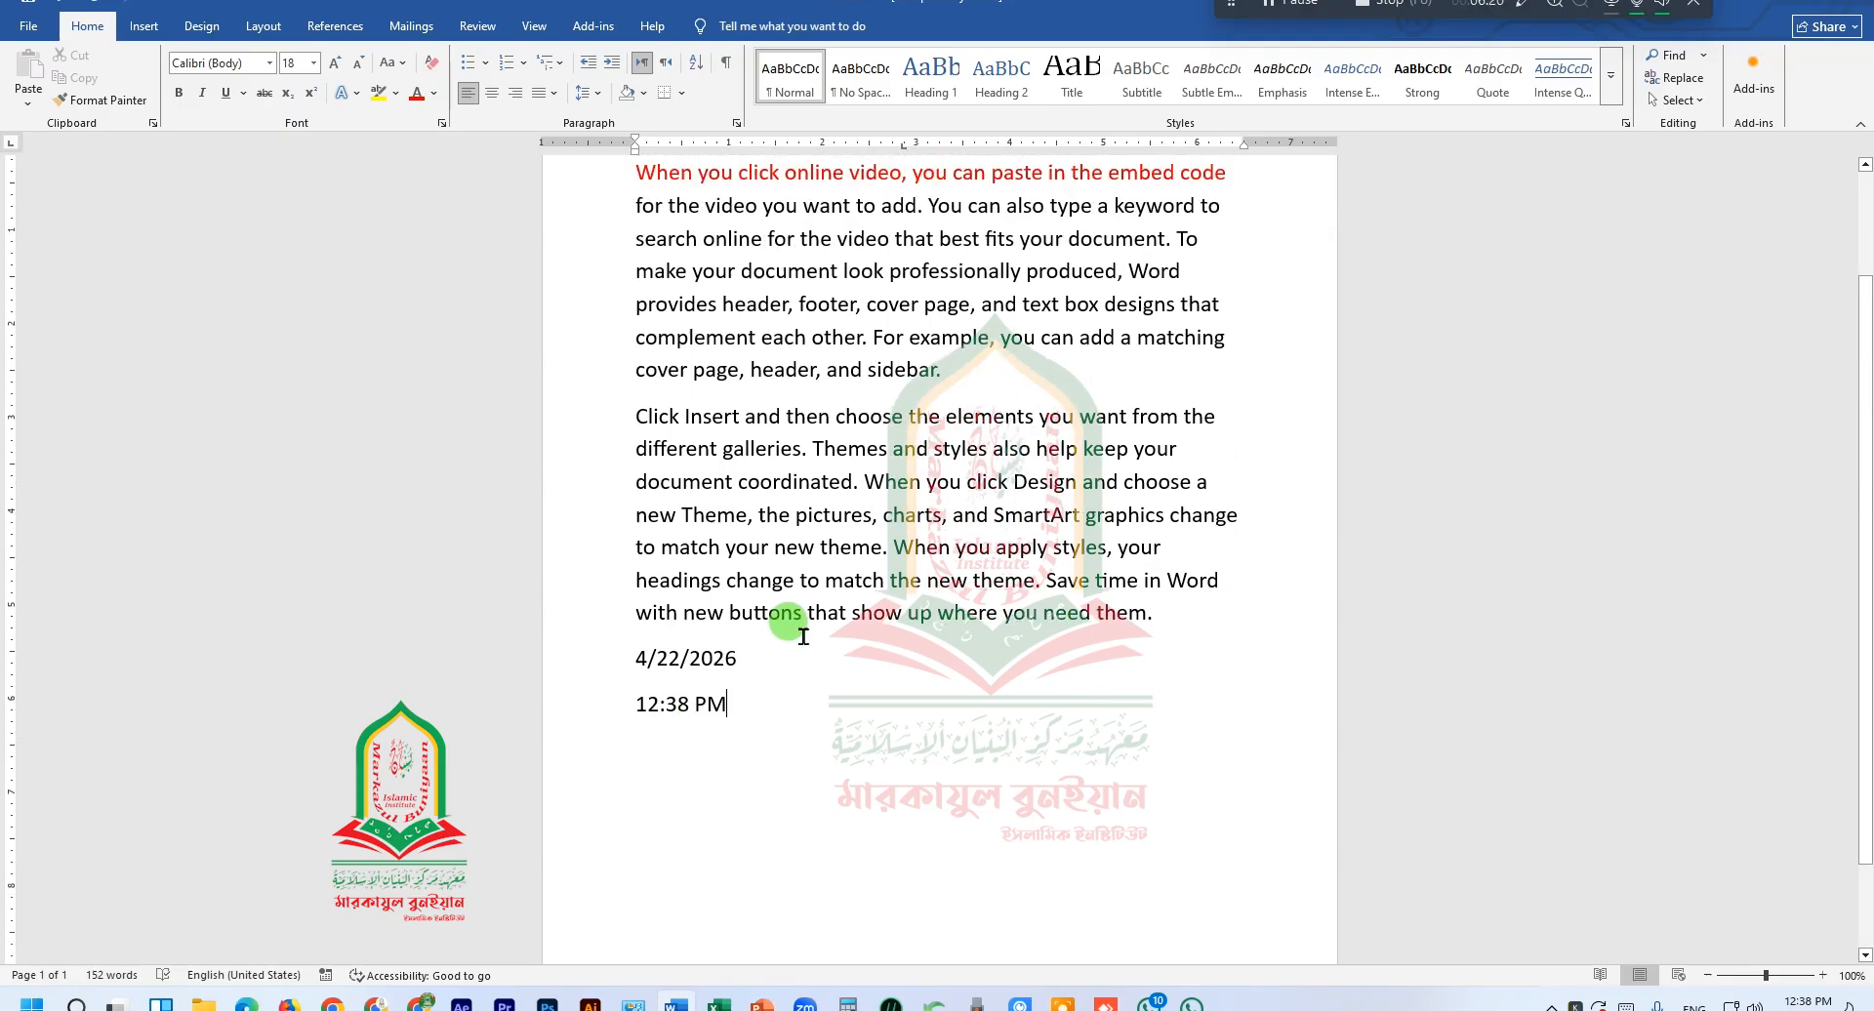
scroll(801, 628, up, 5)
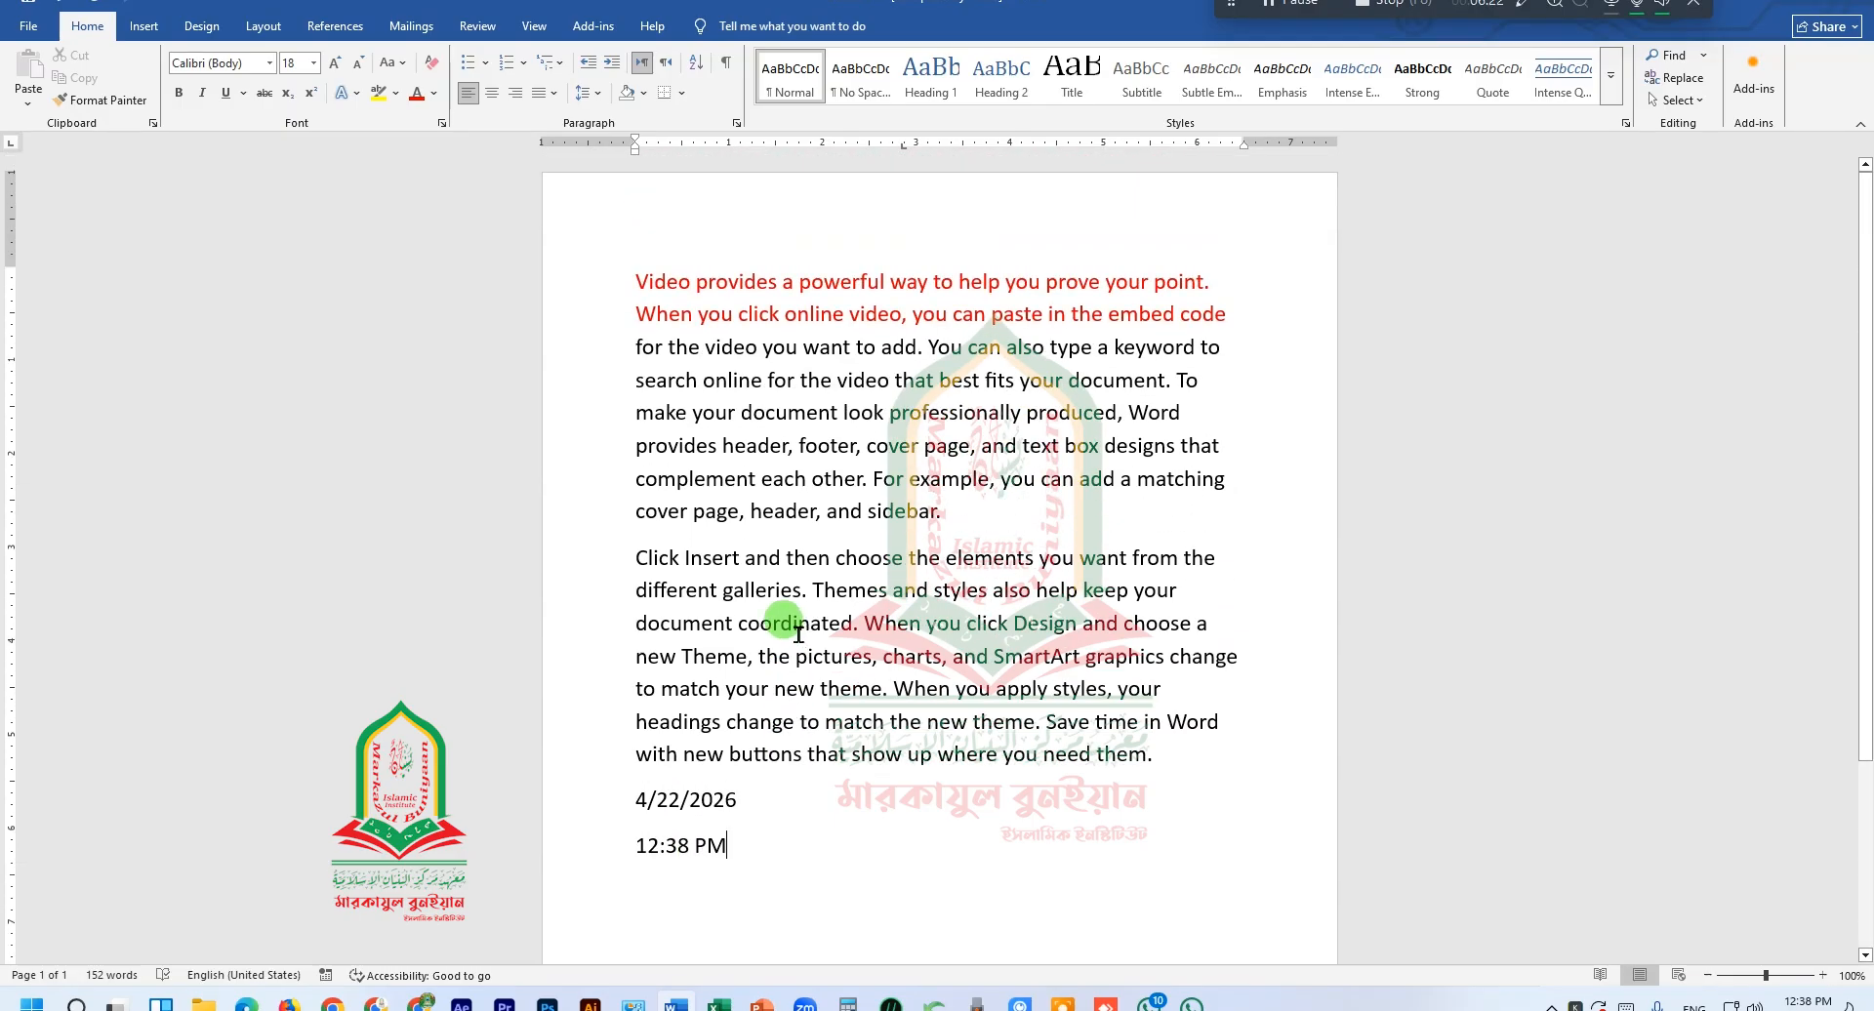